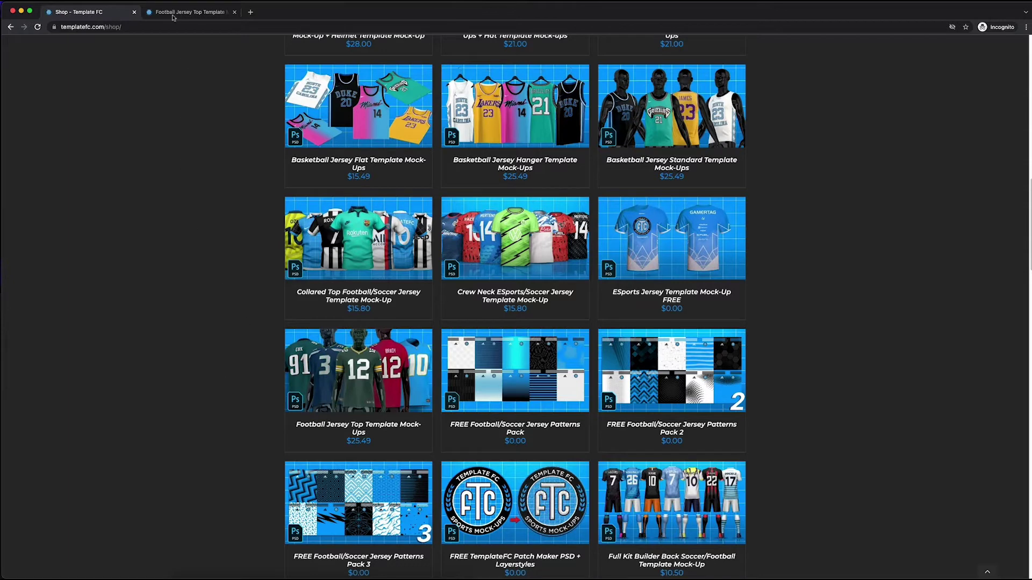
- Review the Football Jersey Top Template product page, then switch to Finder and inspect the template PSDs and Displacement Maps folder
click(425, 353)
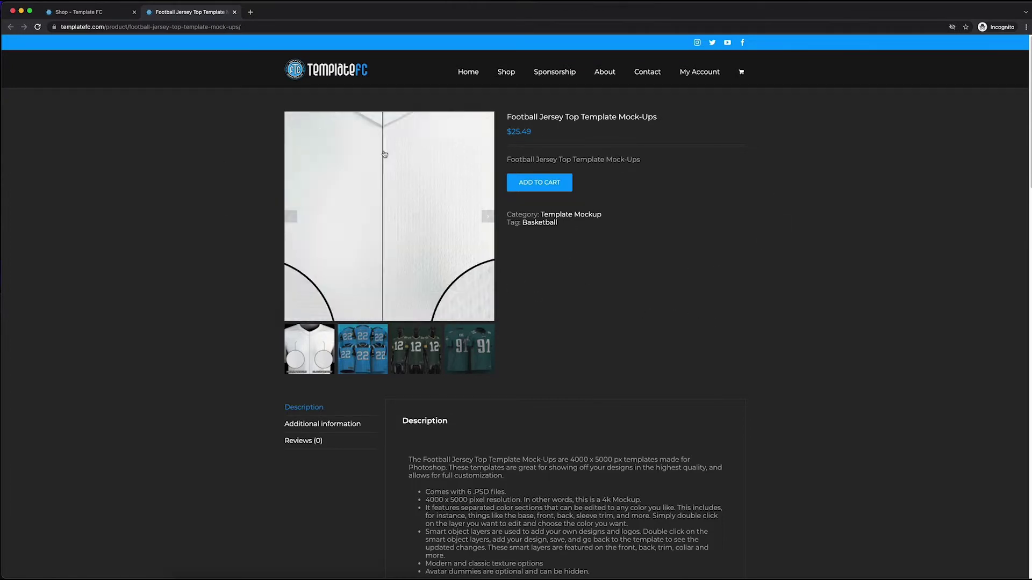
key(super+Tab)
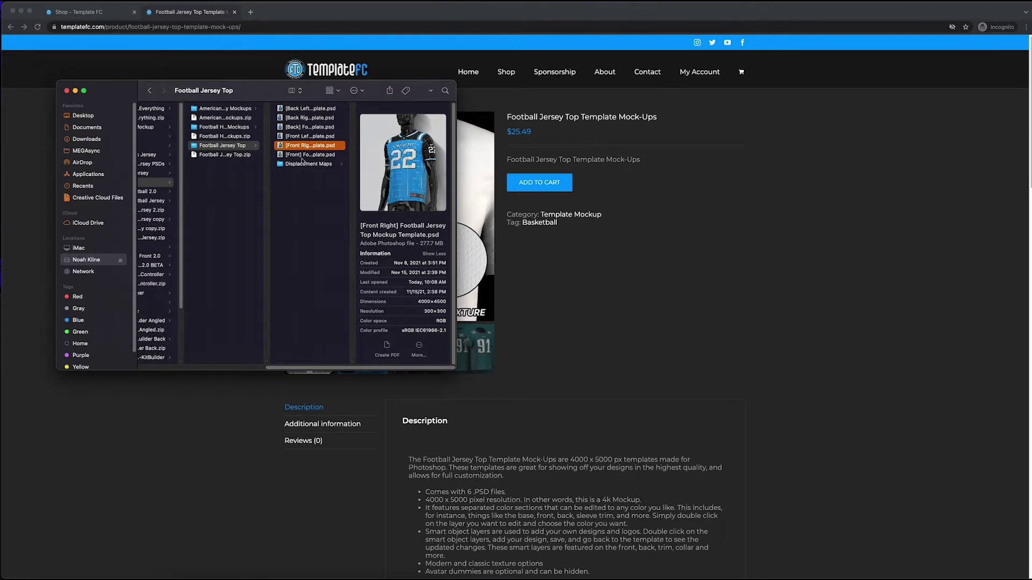
key(Down)
click(297, 111)
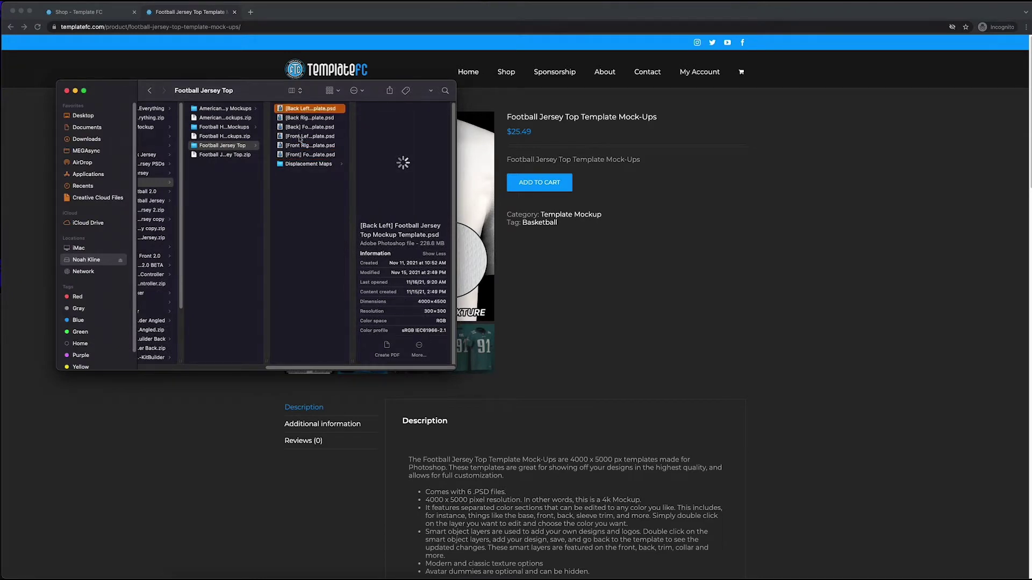
click(323, 164)
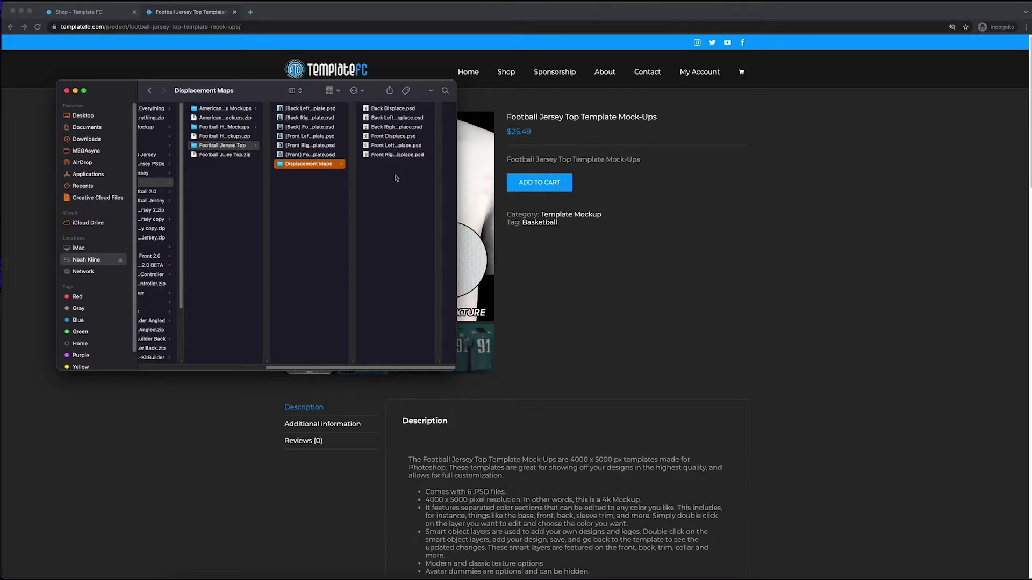
- Open the [Front Right] Football Jersey Top Mockup Template.psd in Photoshop and hide the guides
click(299, 146)
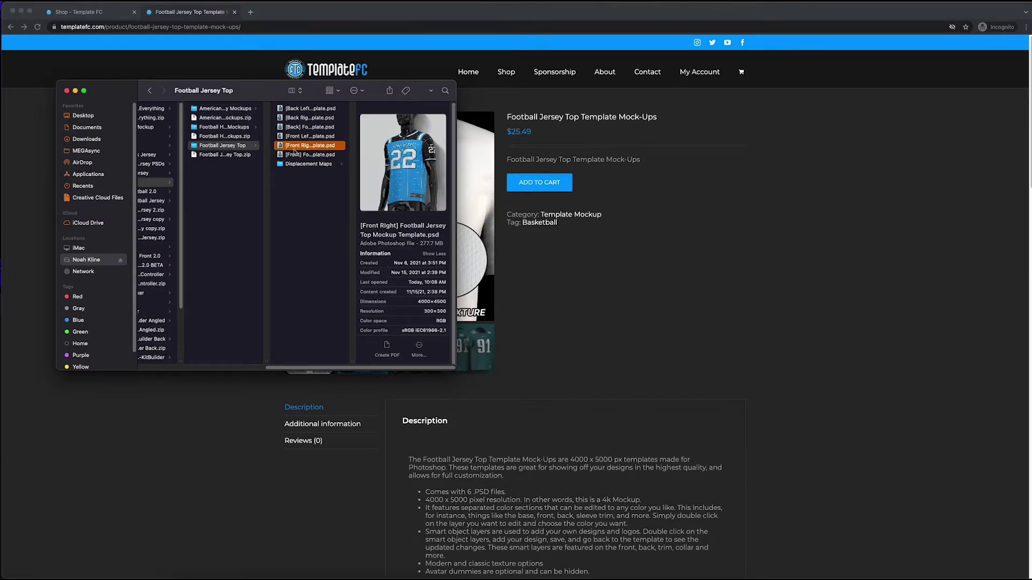
double_click(255, 98)
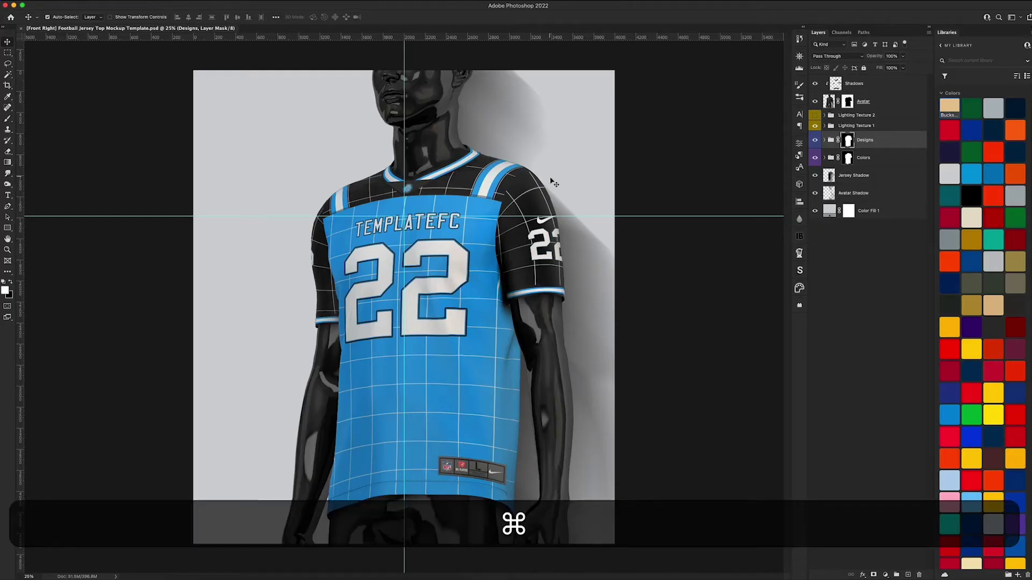
key(super+h)
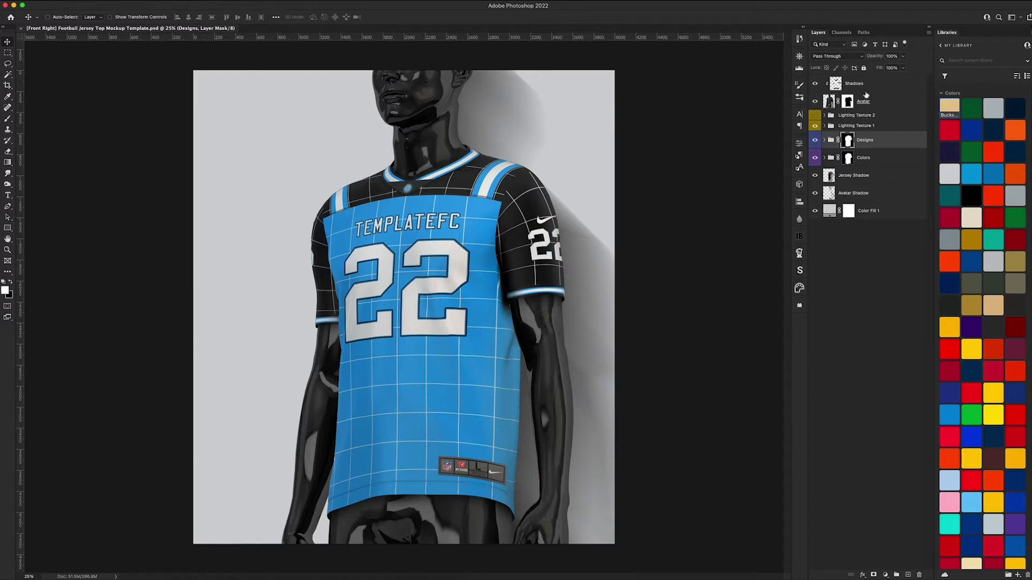
- Preview the jersey with and without the Shadows and Avatar layers
click(814, 84)
click(813, 84)
click(815, 102)
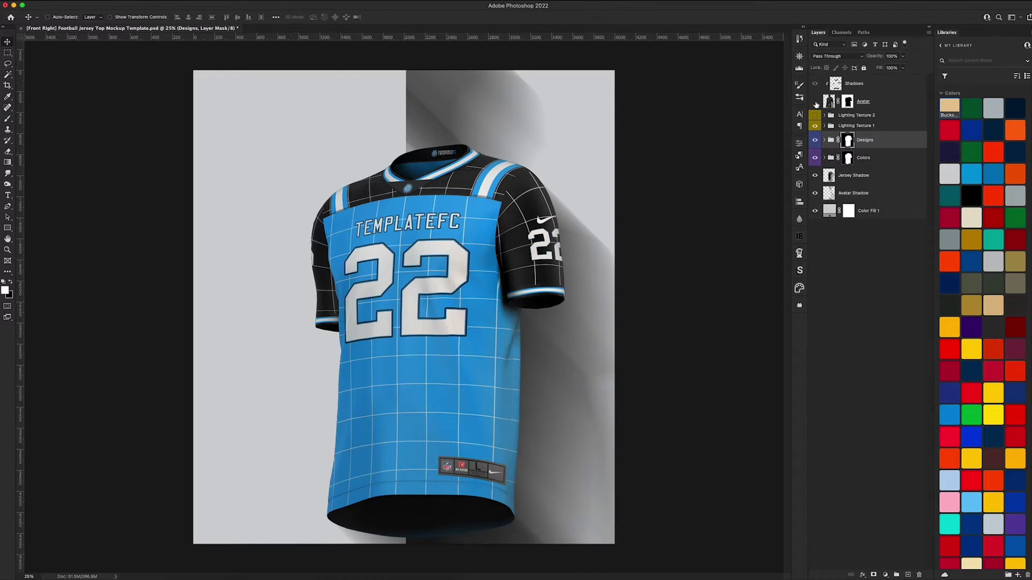
click(816, 102)
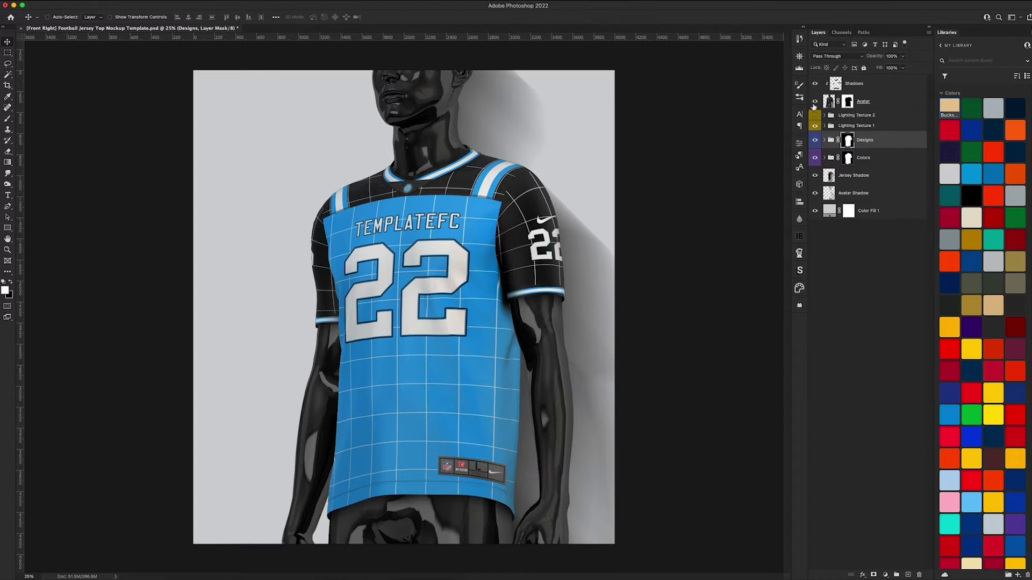
- Hide the Avatar Shadow and Jersey Shadow layers while keeping the Avatar layer shown
click(815, 102)
click(816, 193)
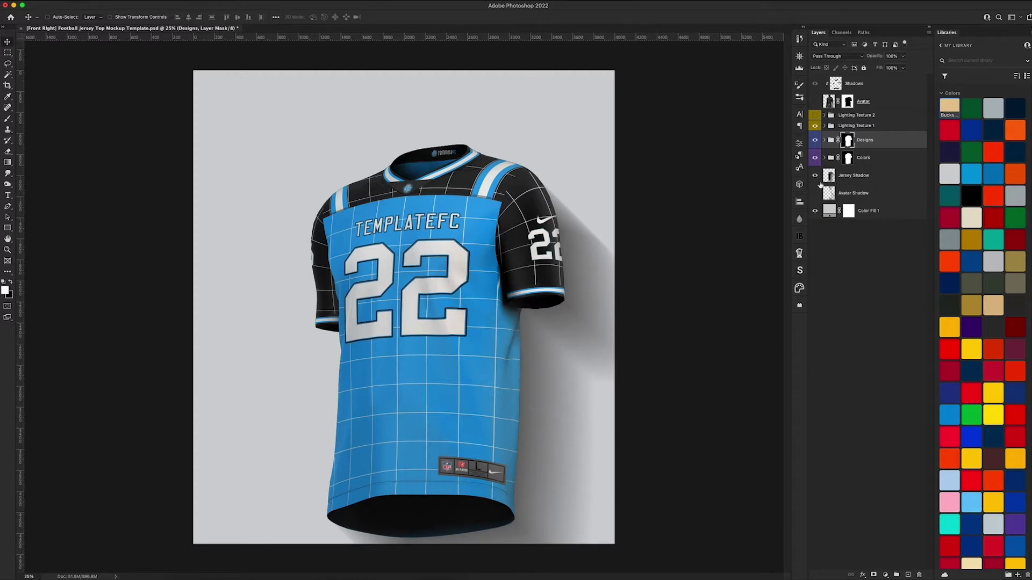
click(813, 179)
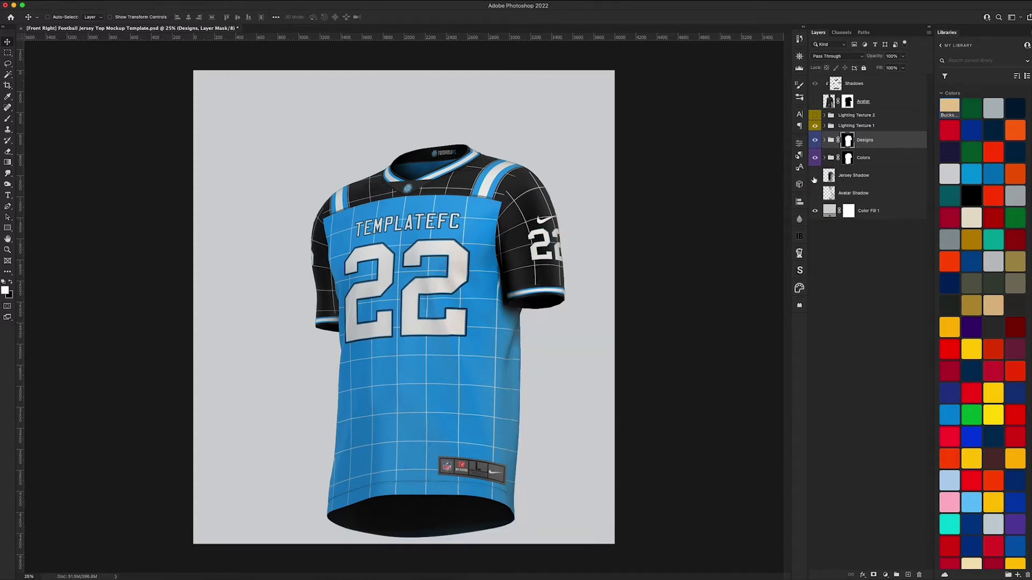
click(814, 103)
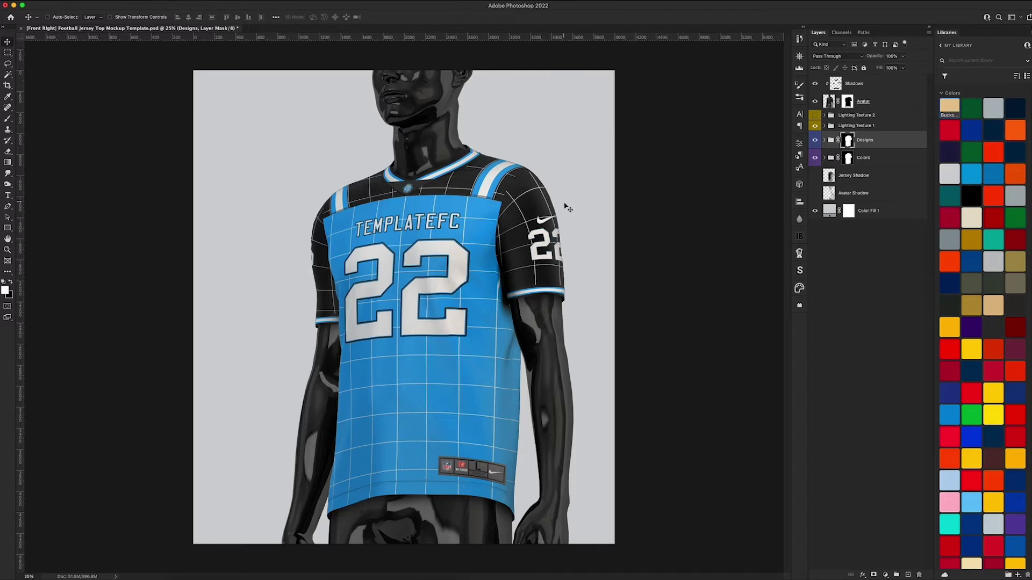
- Examine the jersey's collar patch, shoulder stitching, lettering and fabric texture up close
key(super+equal)
key(super+equal)
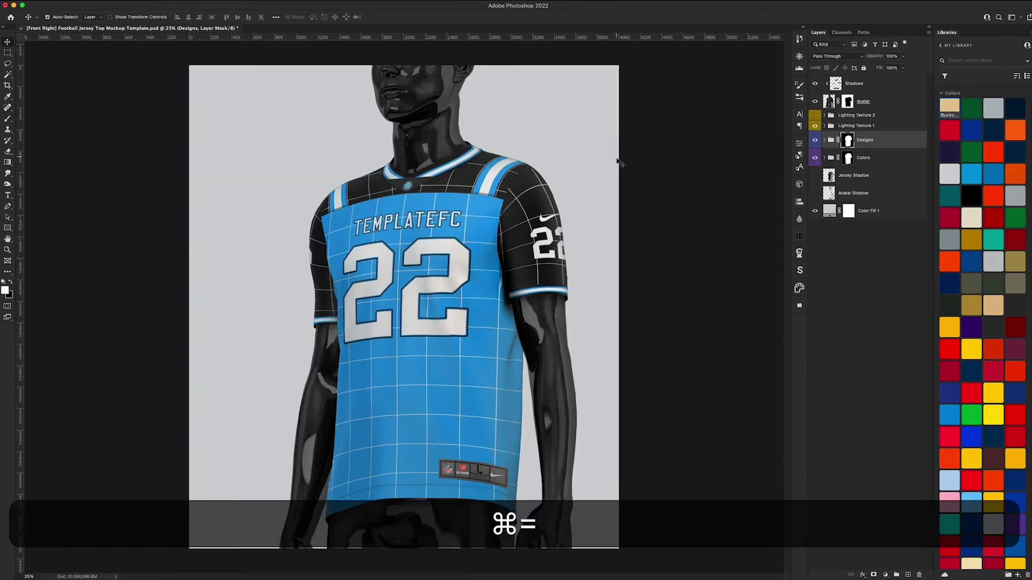
key(super+equal)
key(super+equal)
drag(597, 172, 559, 329)
scroll(559, 329, up, 5)
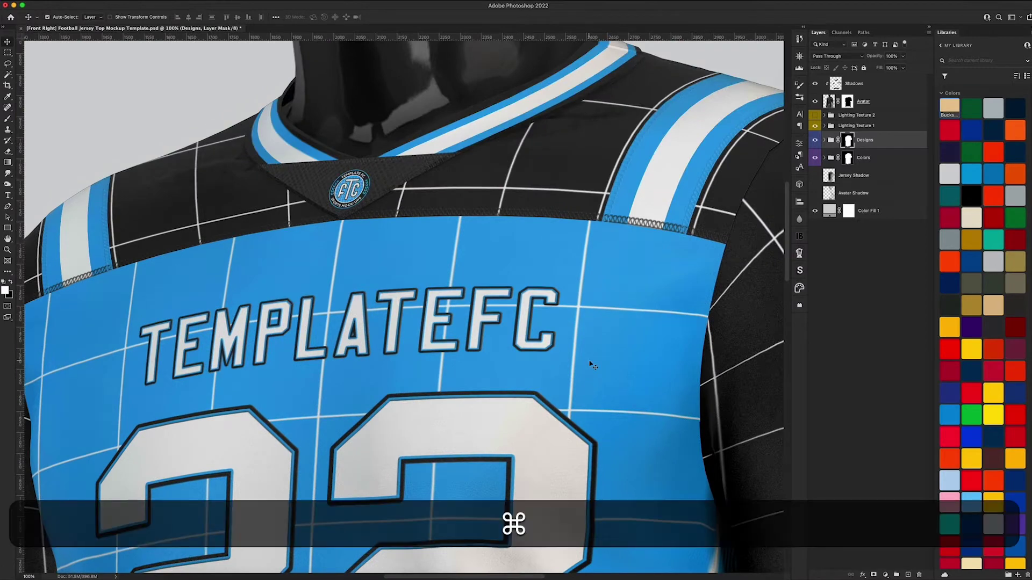
key(super+equal)
key(super+equal)
key(super+minus)
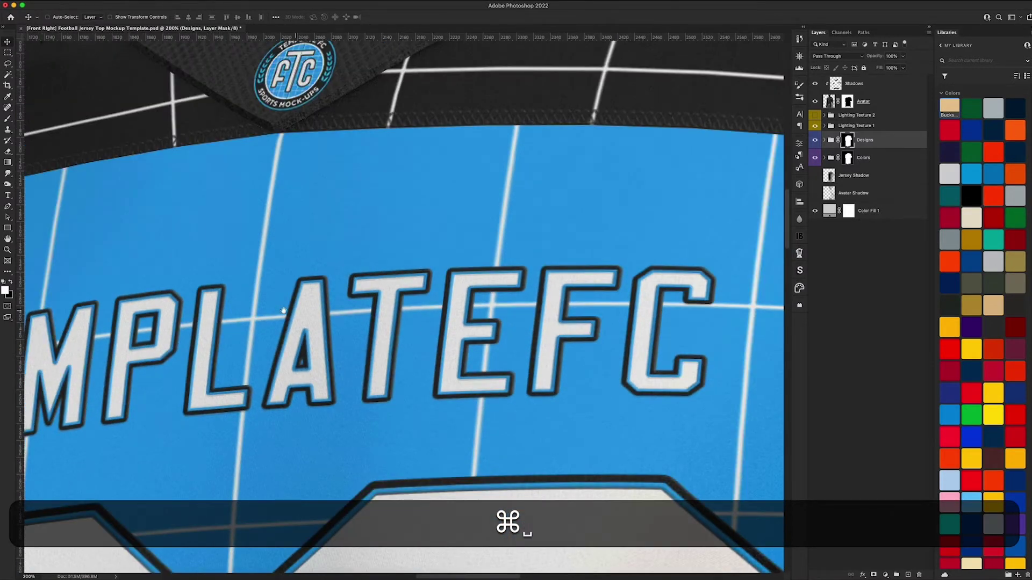
scroll(257, 368, up, 2)
drag(257, 368, 189, 369)
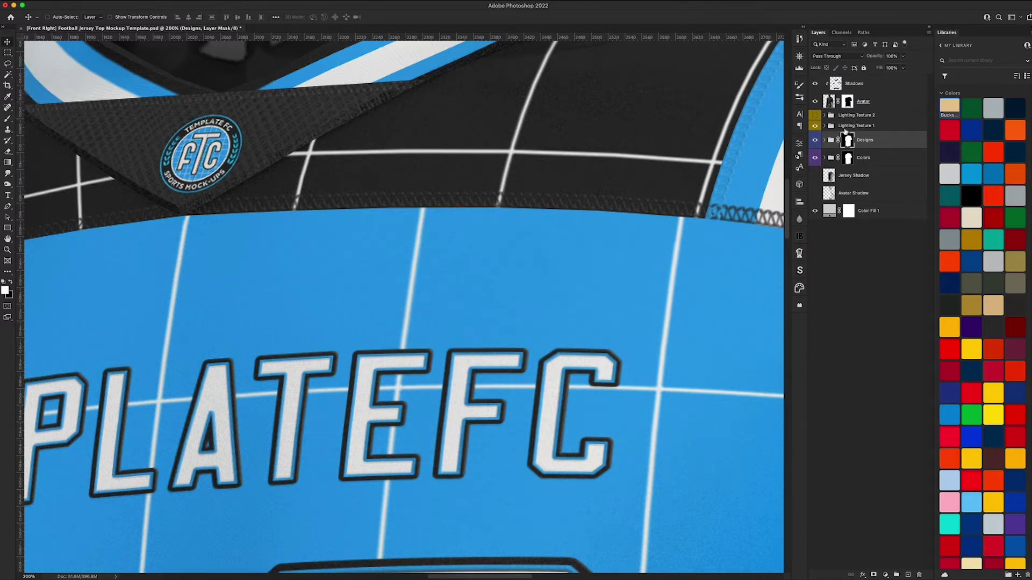
- Compare the Lighting Texture 1 and Lighting Texture 2 groups on the jersey fabric
click(815, 125)
click(816, 115)
click(815, 115)
key(super+0)
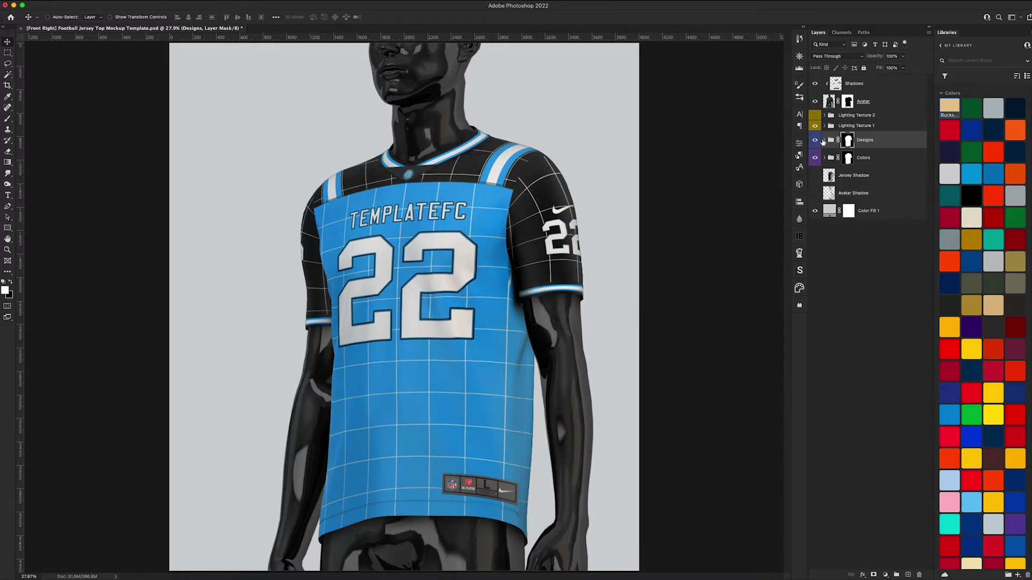
- Expand the Designs and Colors groups and open the Front Design smart object for editing
click(825, 139)
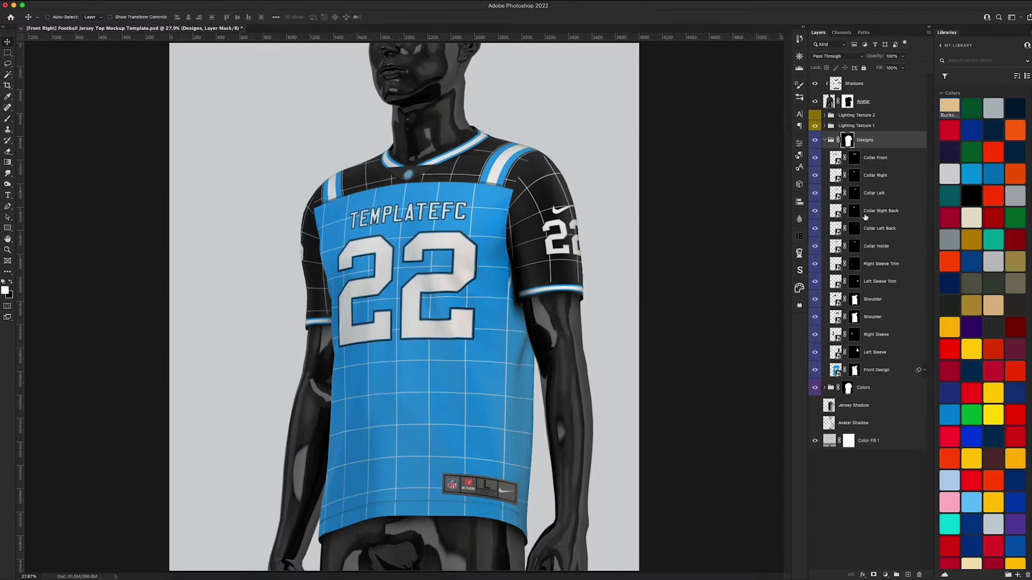
click(826, 388)
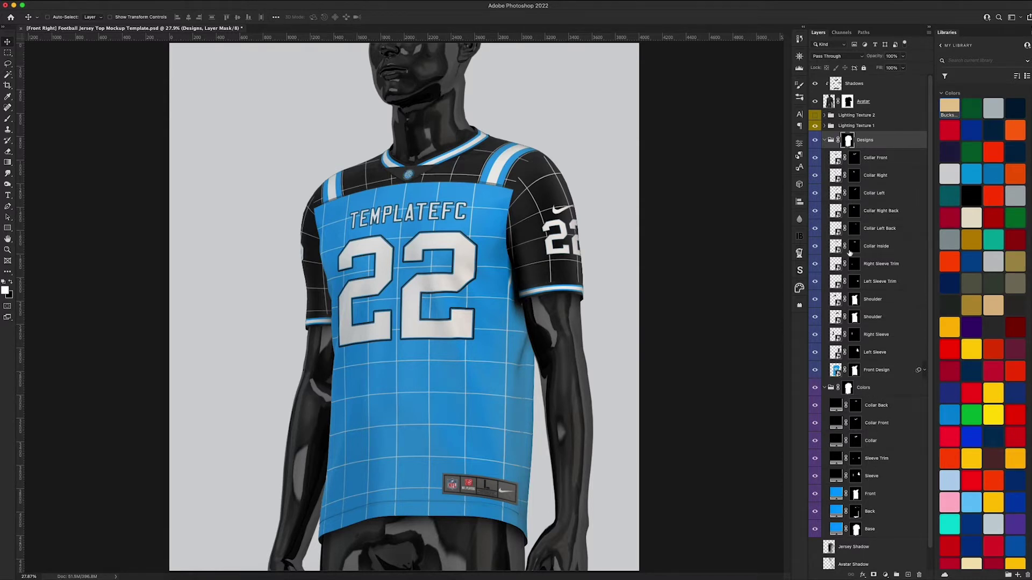
double_click(835, 371)
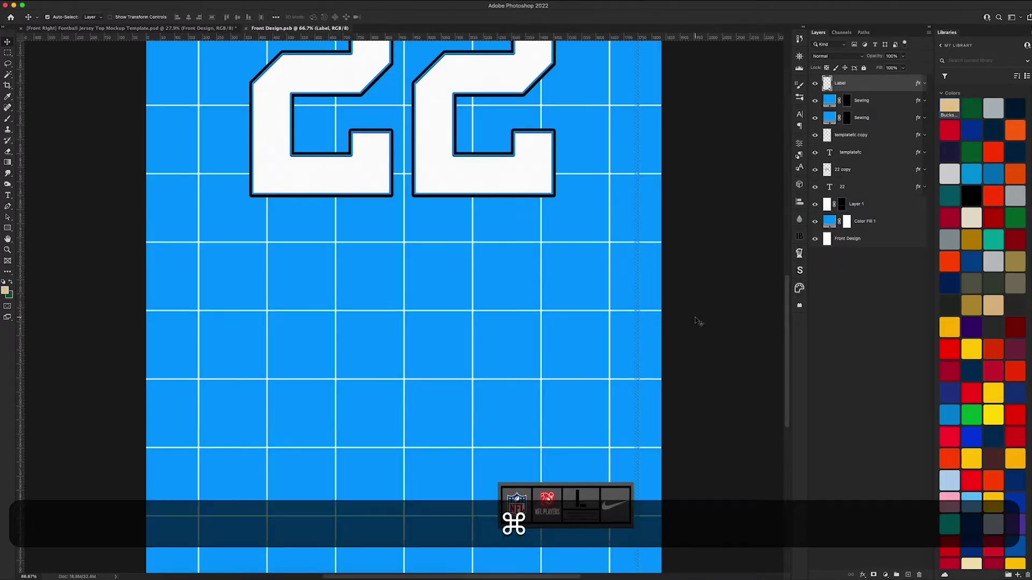
key(super+0)
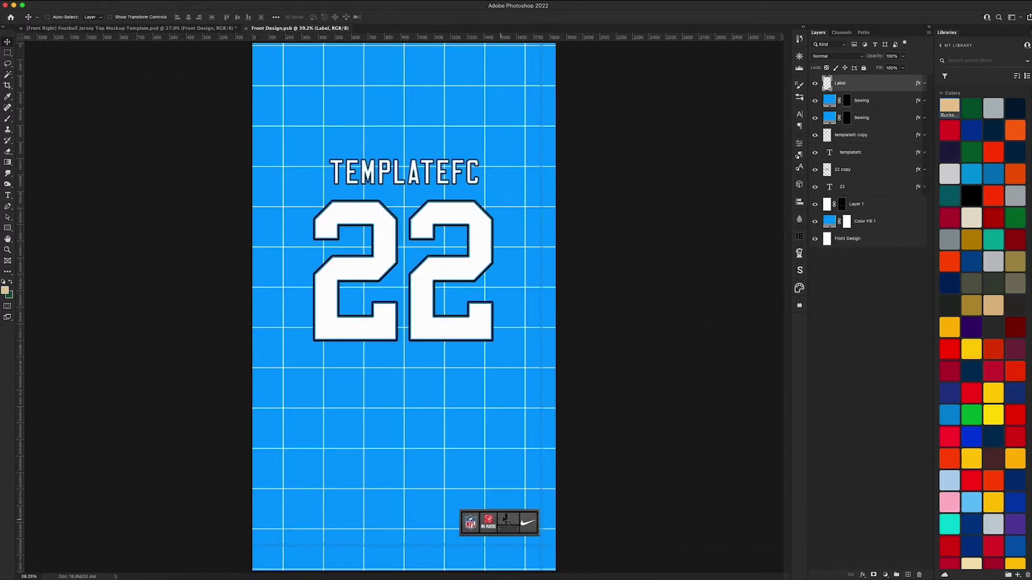
- Copy the layer style of the Label layer near the jersey's lower hem, and clear that style from the layer
key(super)
key(super+equal)
key(super+equal)
key(super+equal)
key(super+equal)
scroll(350, 143, down, 5)
scroll(355, 282, down, 5)
scroll(355, 282, right, 3)
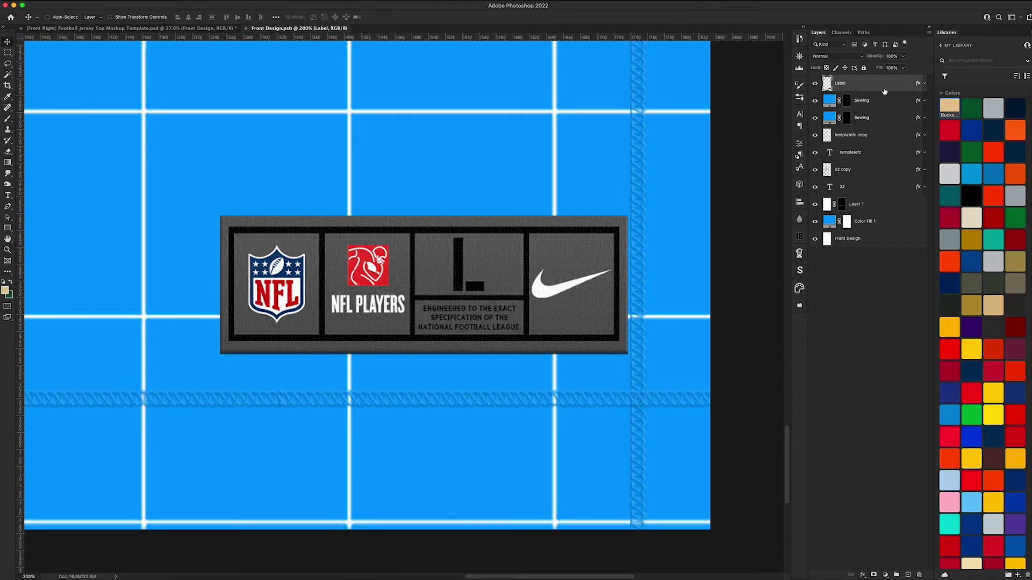
click(923, 86)
right_click(868, 89)
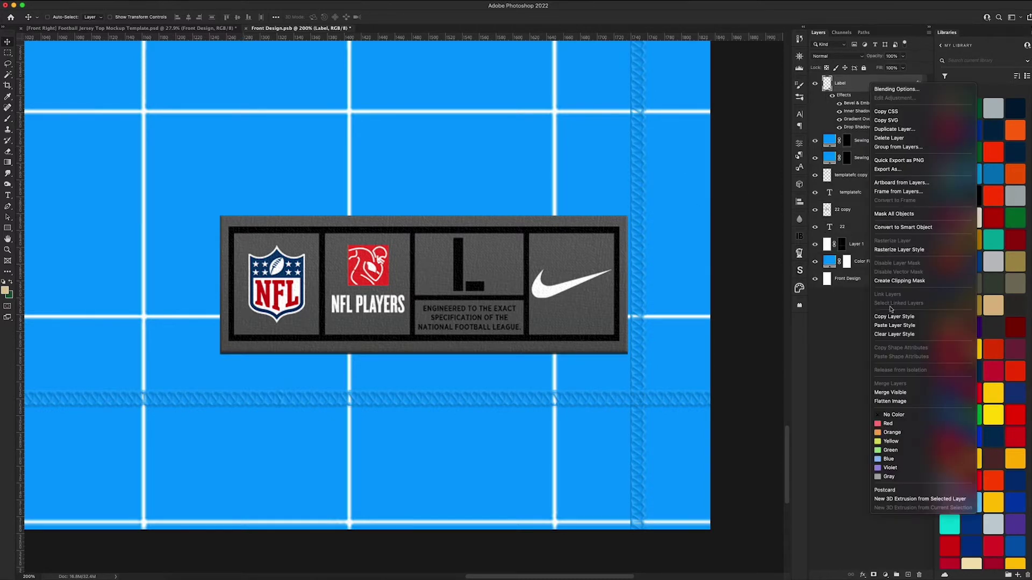
click(893, 317)
right_click(858, 88)
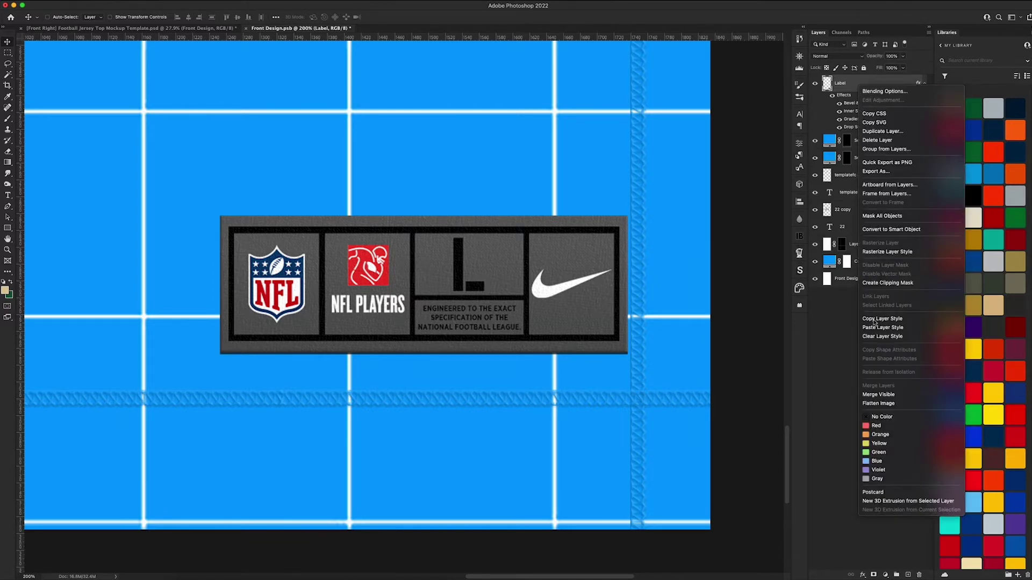
click(882, 336)
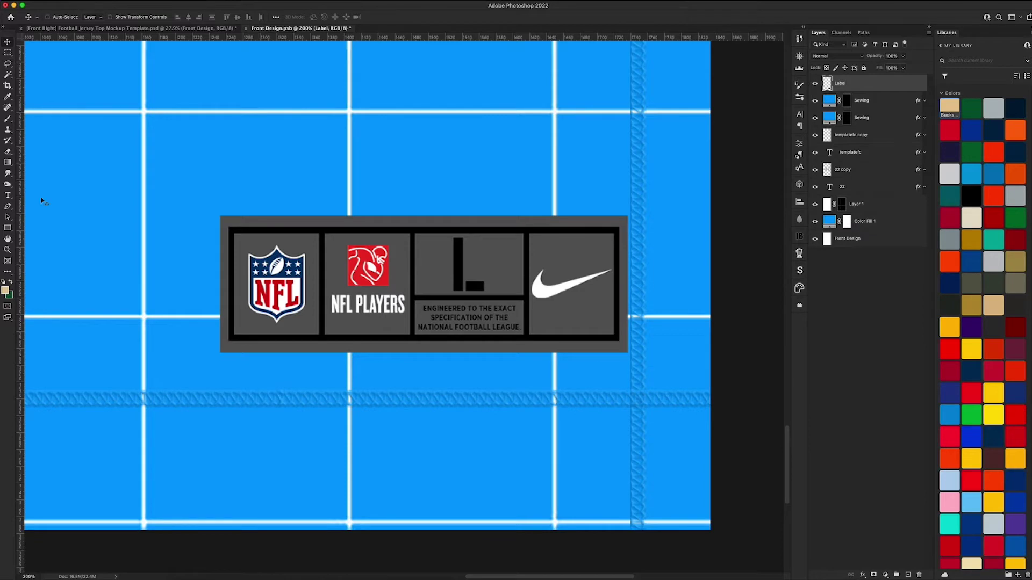
- Cover the NFL shield and NFL PLAYERS logos on the label with its sampled gray, #585858, as the background color
click(10, 296)
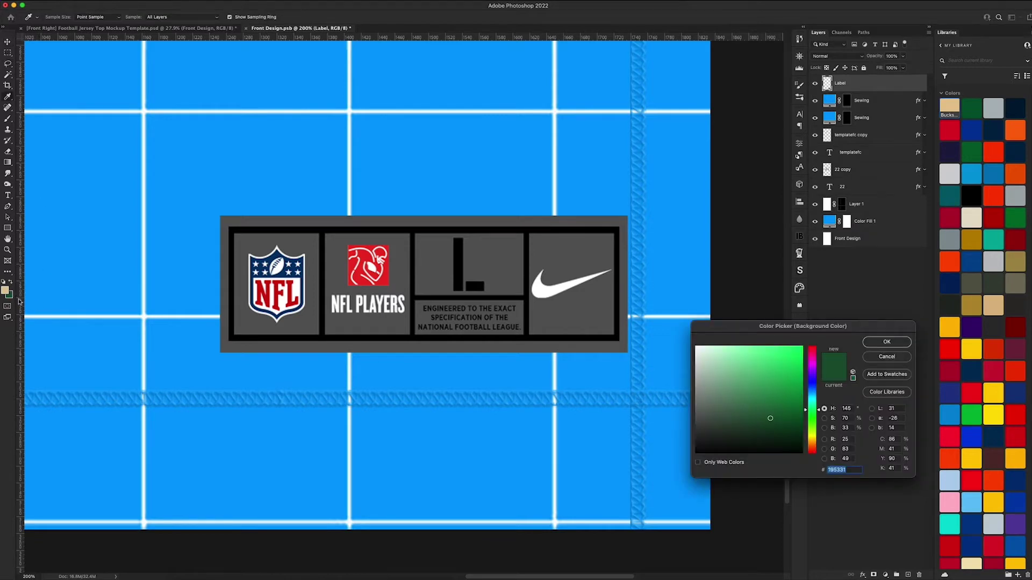
click(295, 244)
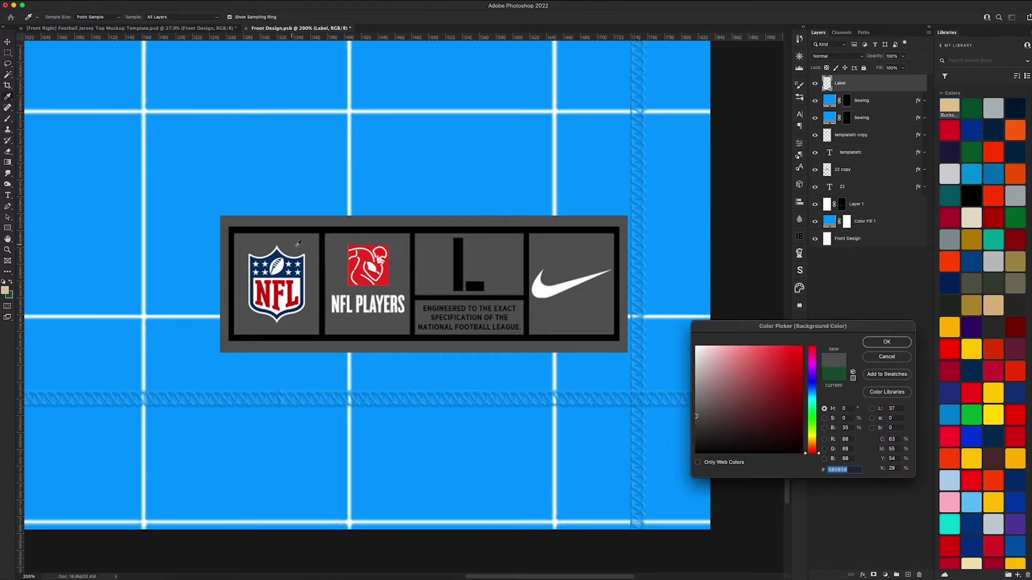
click(884, 342)
click(8, 54)
drag(235, 235, 316, 330)
key(super+BackSpace)
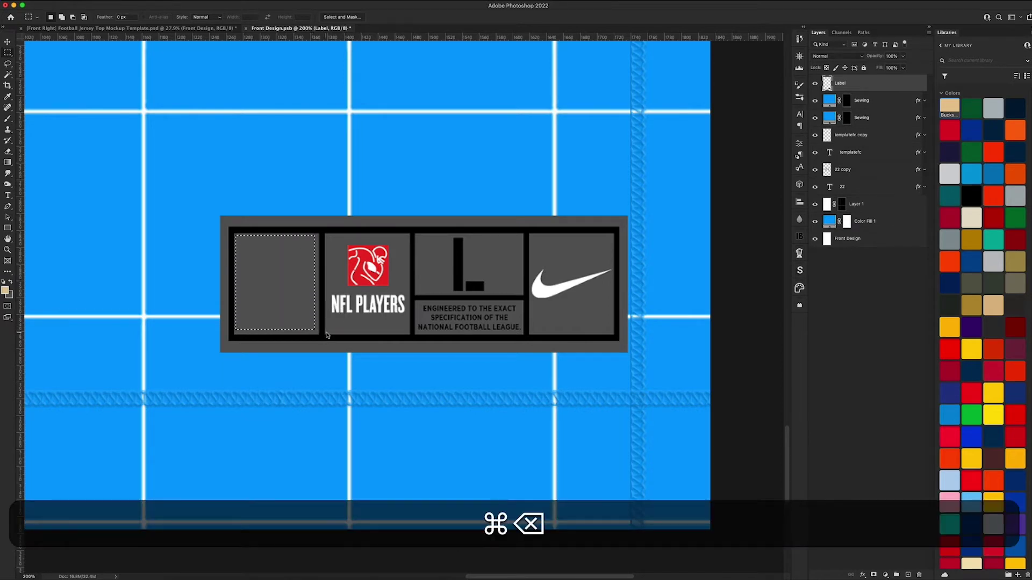
drag(331, 238, 406, 329)
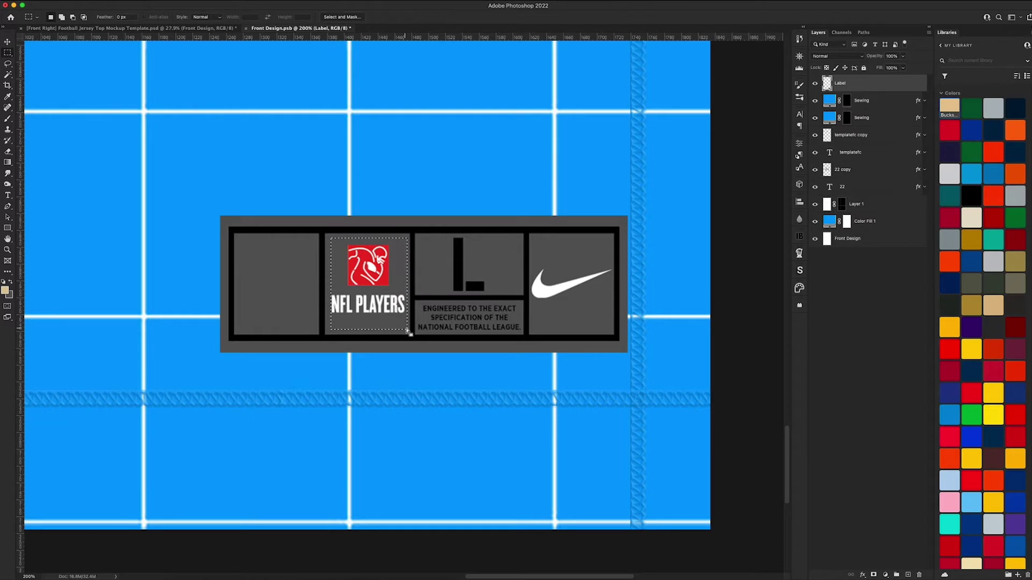
key(super+BackSpace)
key(super+d)
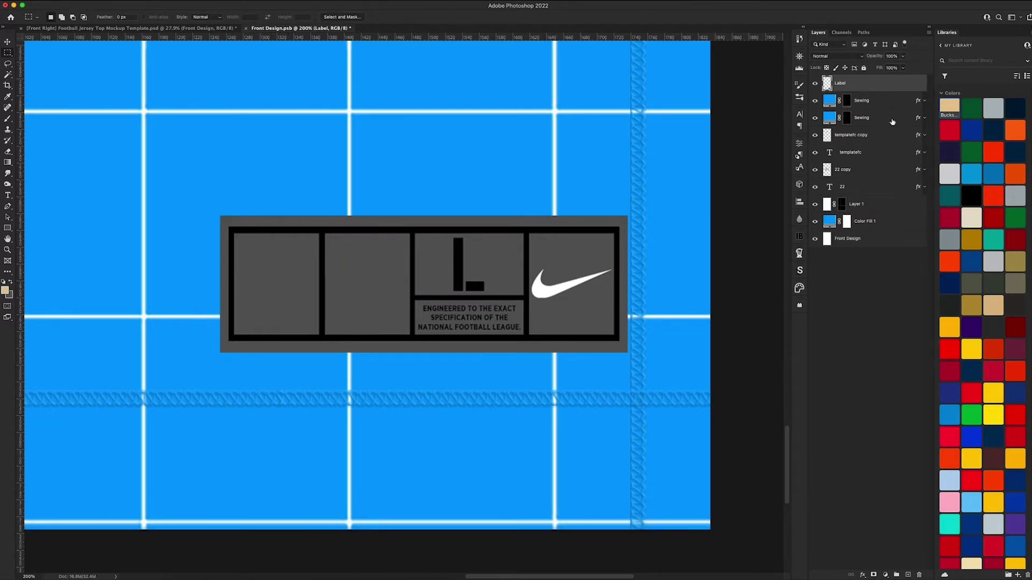
- Paste the copied layer style back onto the Label layer
right_click(846, 90)
click(882, 326)
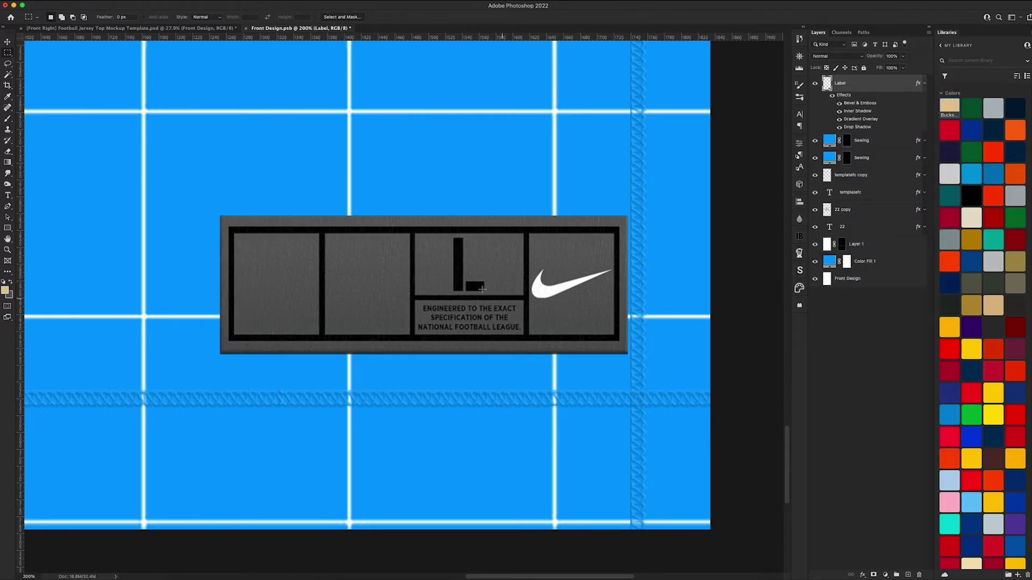
- Undo the label edits back to the original logos and layer style
key(super)
key(super+z)
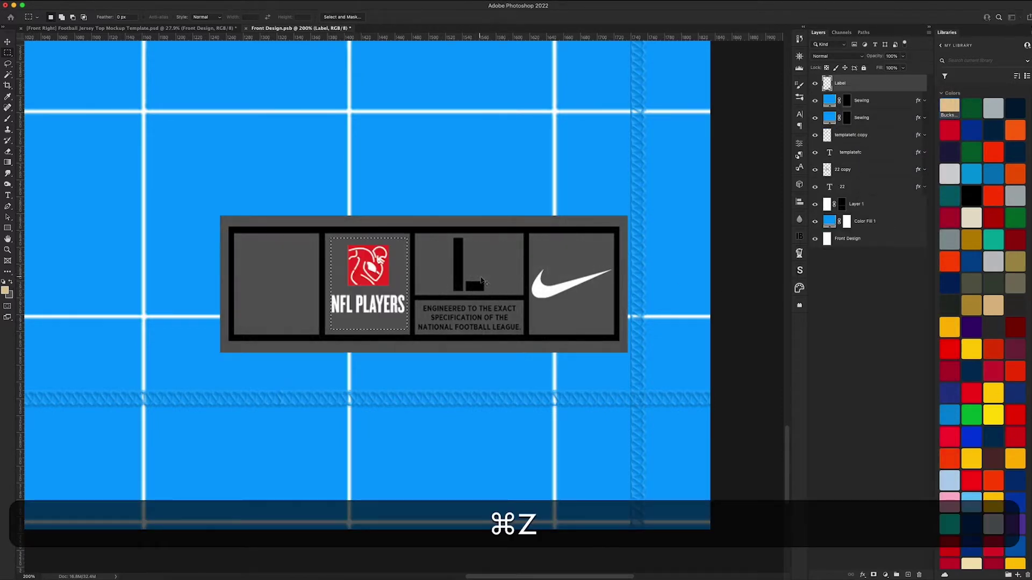
key(super+z)
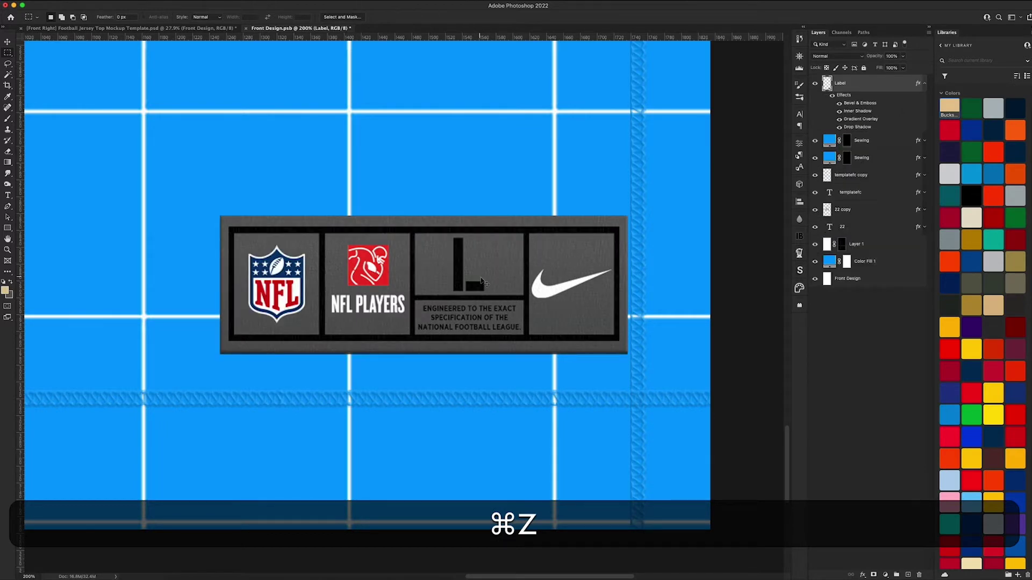
key(super+0)
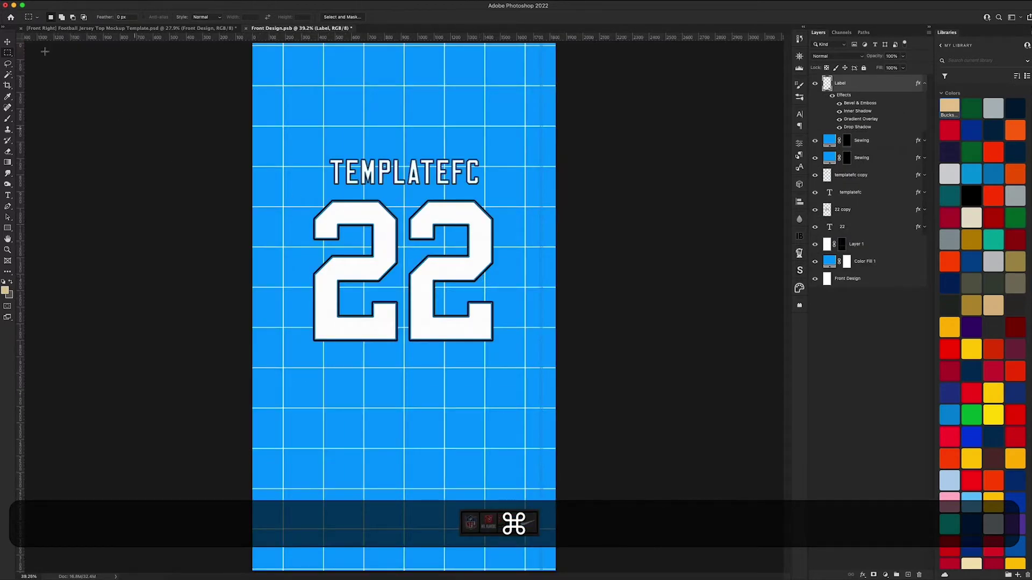
key(super)
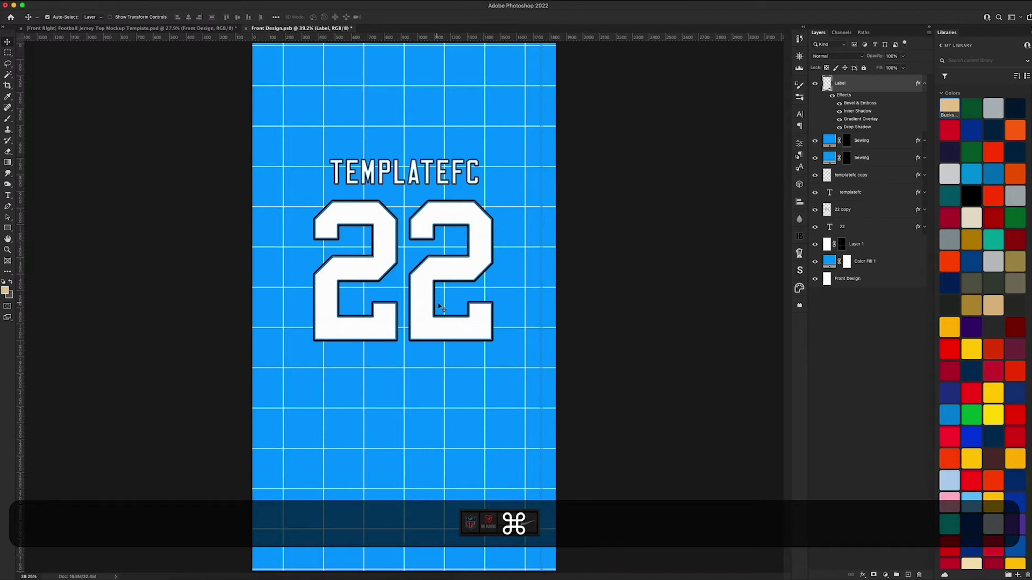
- Inspect the label near the jersey's lower hem up close in the Front Design document and on the full mockup
key(super+equal)
key(super+equal)
key(super+equal)
key(super+equal)
key(super+space)
scroll(649, 270, right, 8)
scroll(596, 274, right, 5)
key(space)
drag(392, 337, 613, 264)
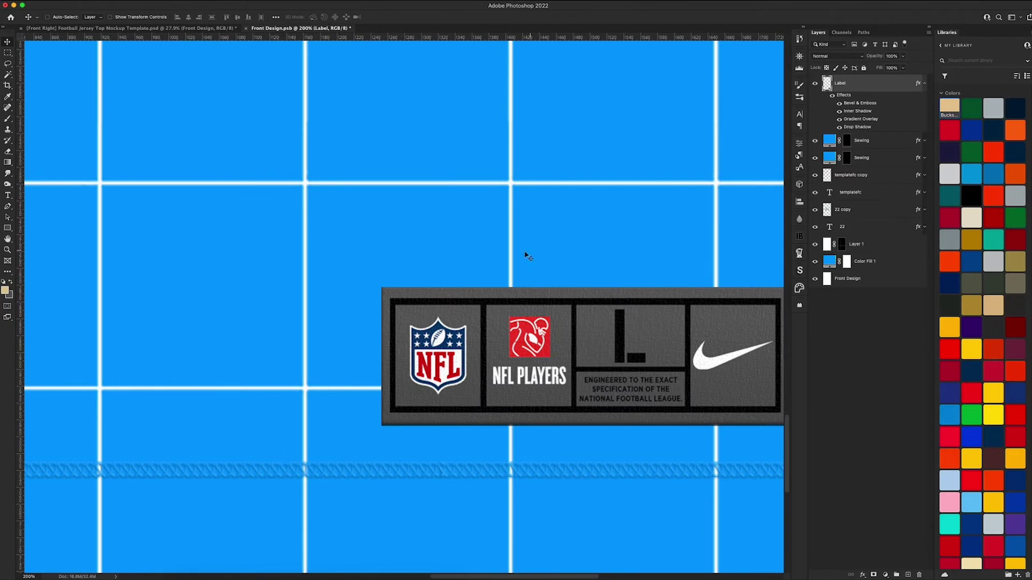
key(super+minus)
key(super+minus)
key(super+minus)
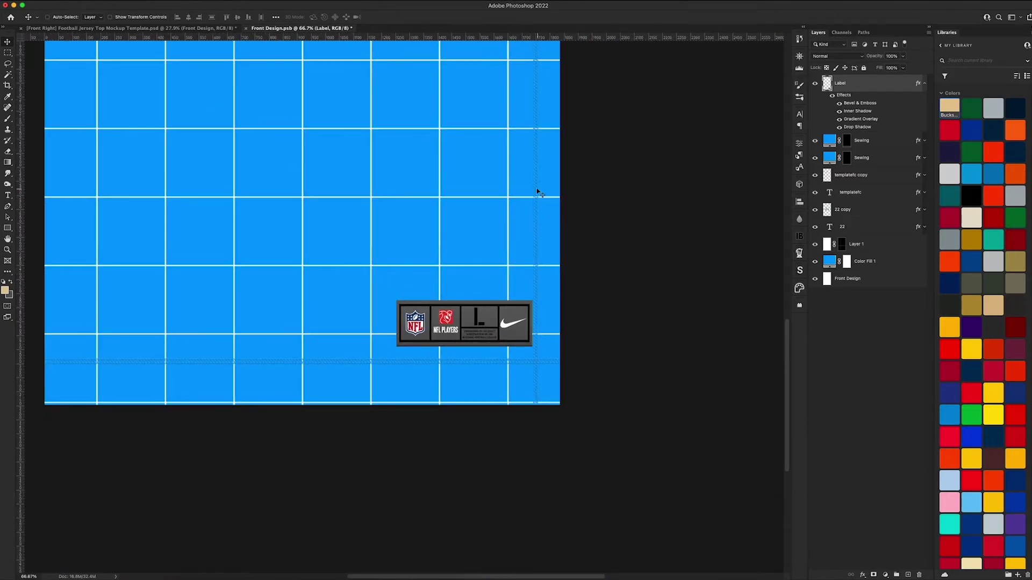
key(space)
drag(371, 267, 465, 322)
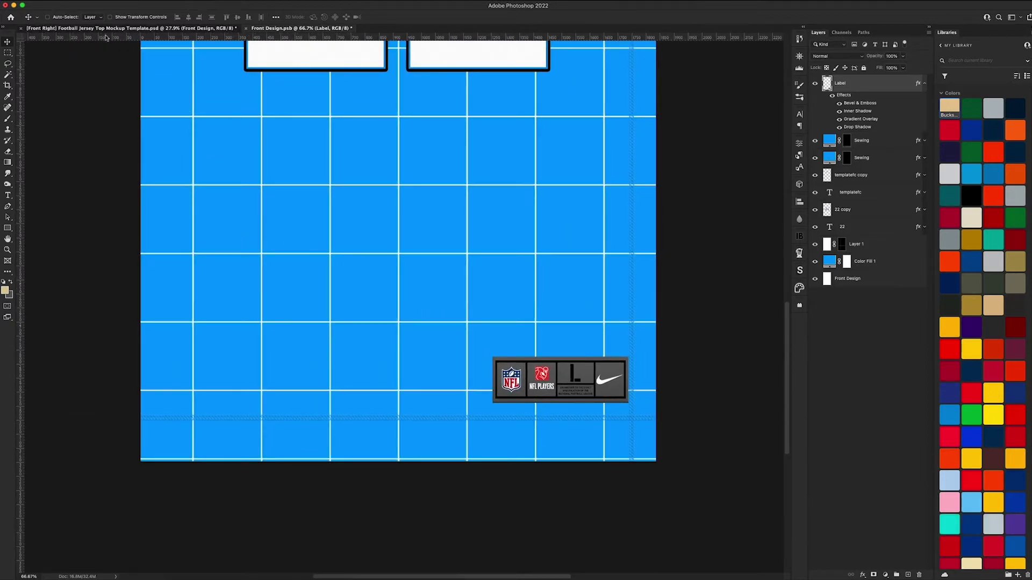
click(110, 28)
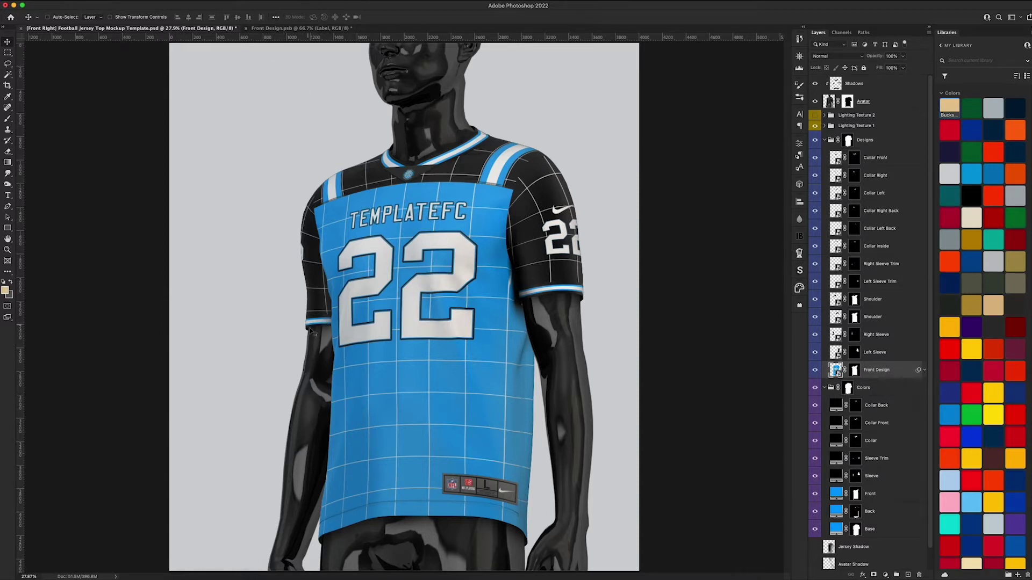
click(280, 28)
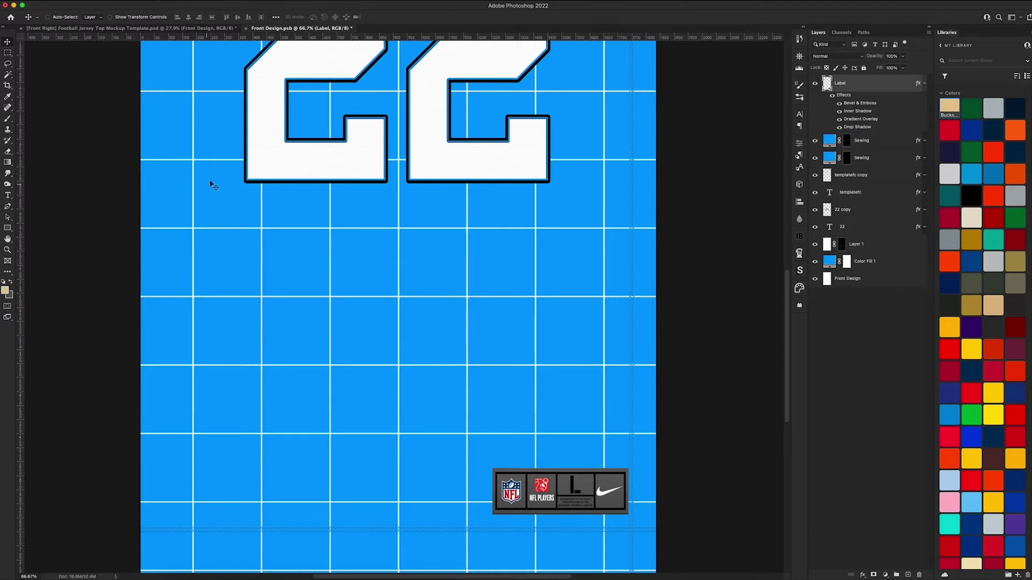
- Hide the white grid on Layer 1 and set the Color Fill 1 background to black, #000000
key(super)
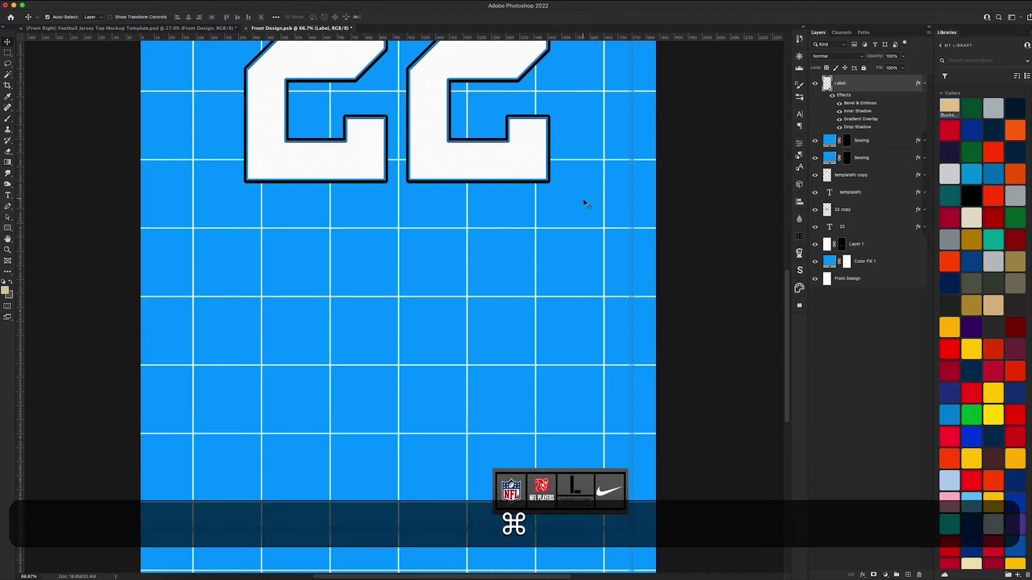
key(super+0)
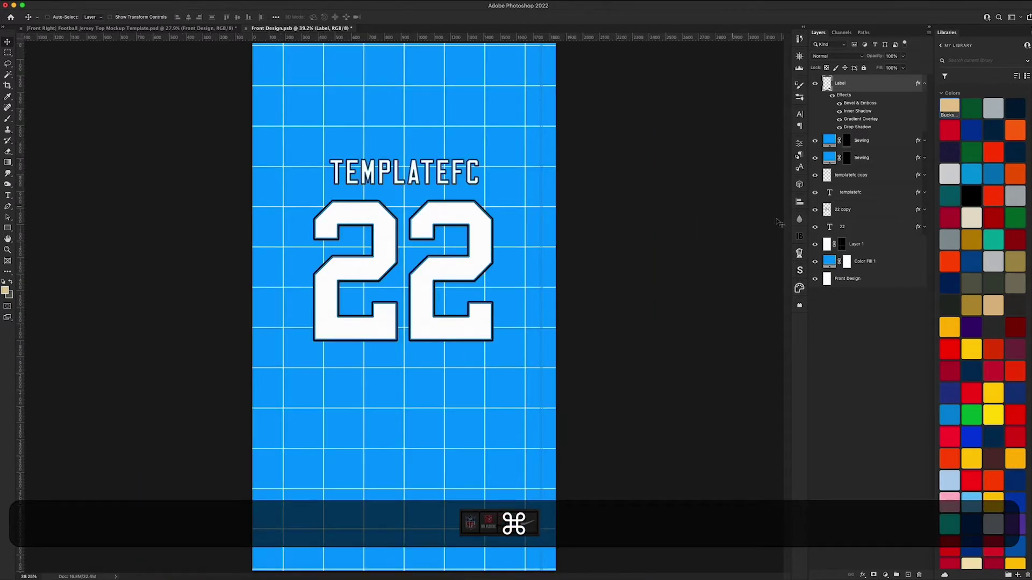
click(814, 244)
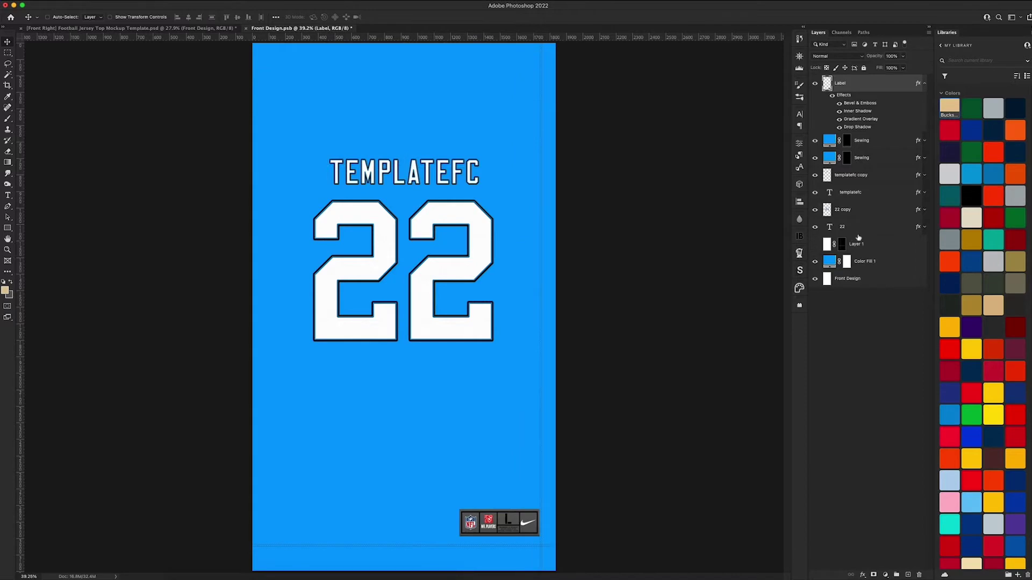
double_click(830, 262)
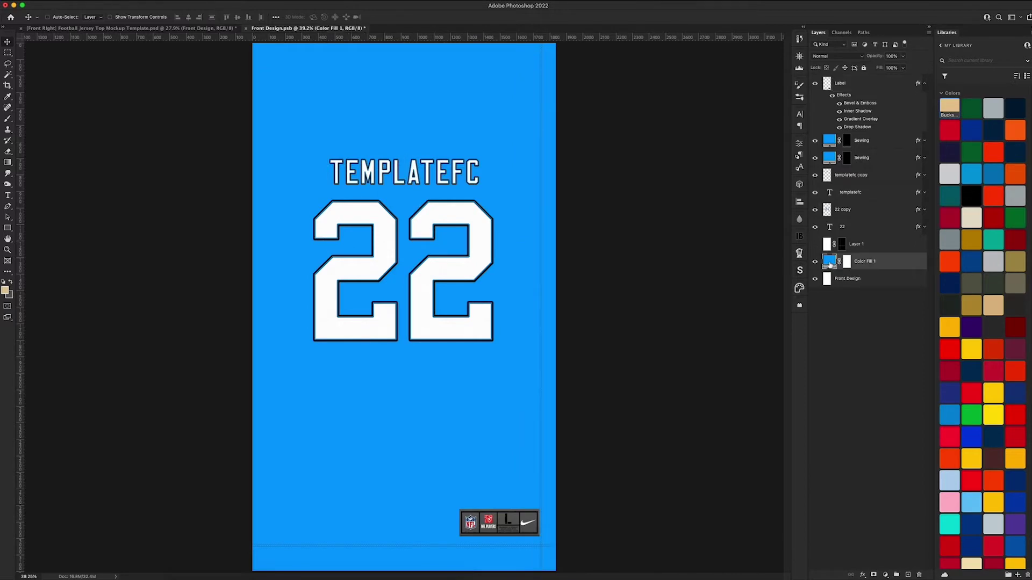
drag(740, 405, 635, 449)
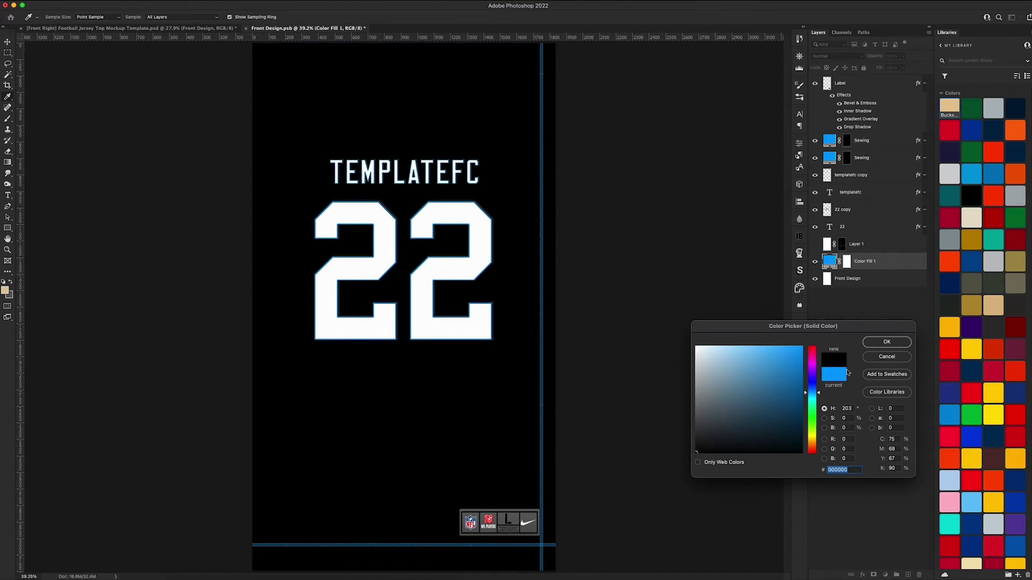
click(886, 344)
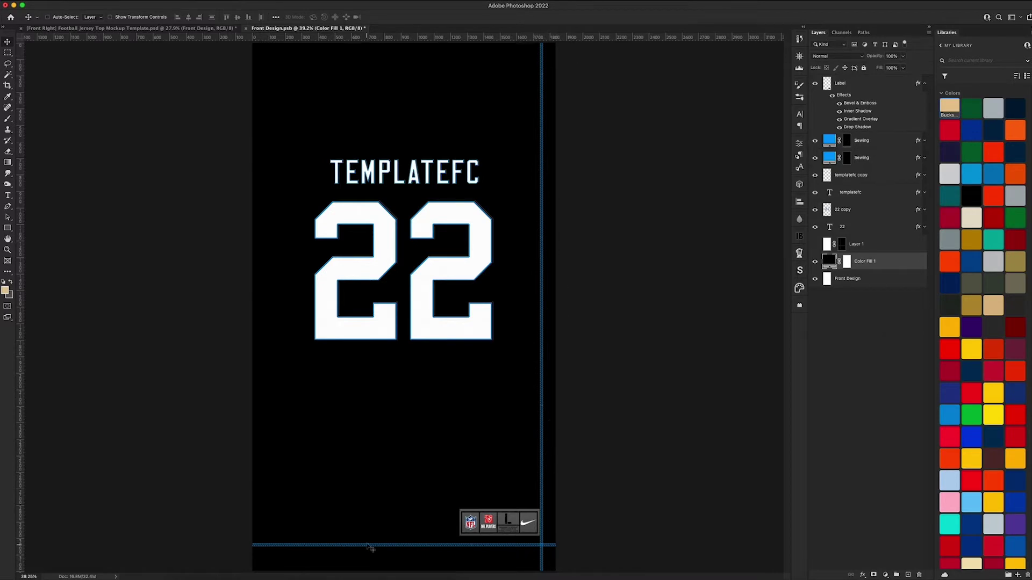
click(864, 158)
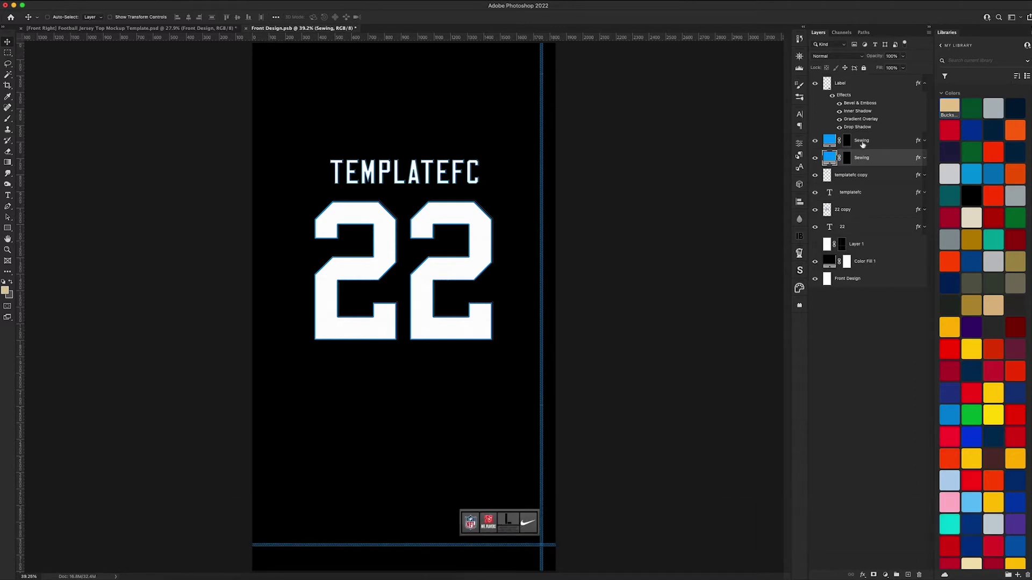
double_click(829, 158)
click(697, 452)
click(887, 357)
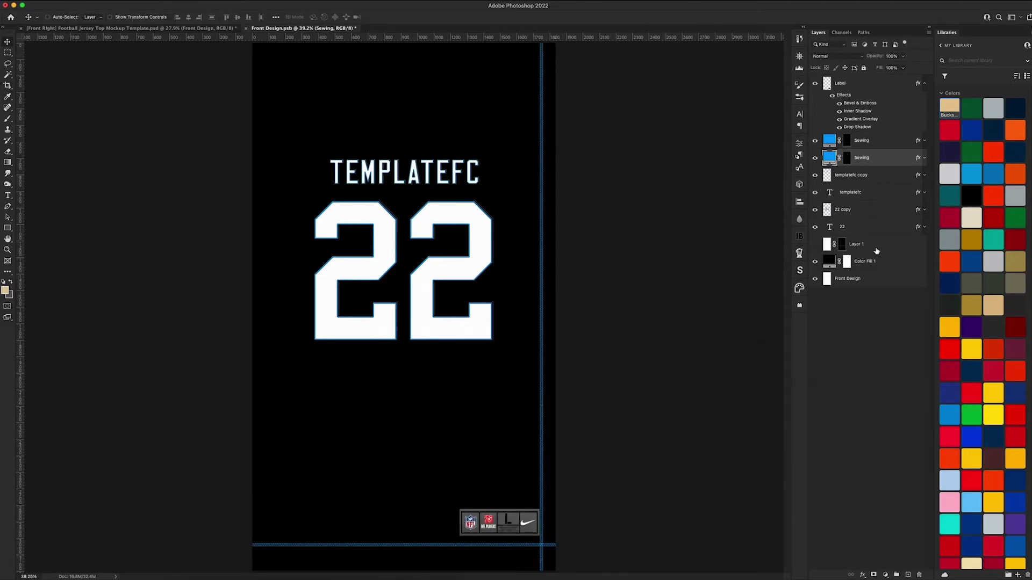
- Set the fill of both Sewing layers to 0%, check the stitching up close, and select the 22 text layer
shift+click(863, 150)
drag(879, 70, 693, 76)
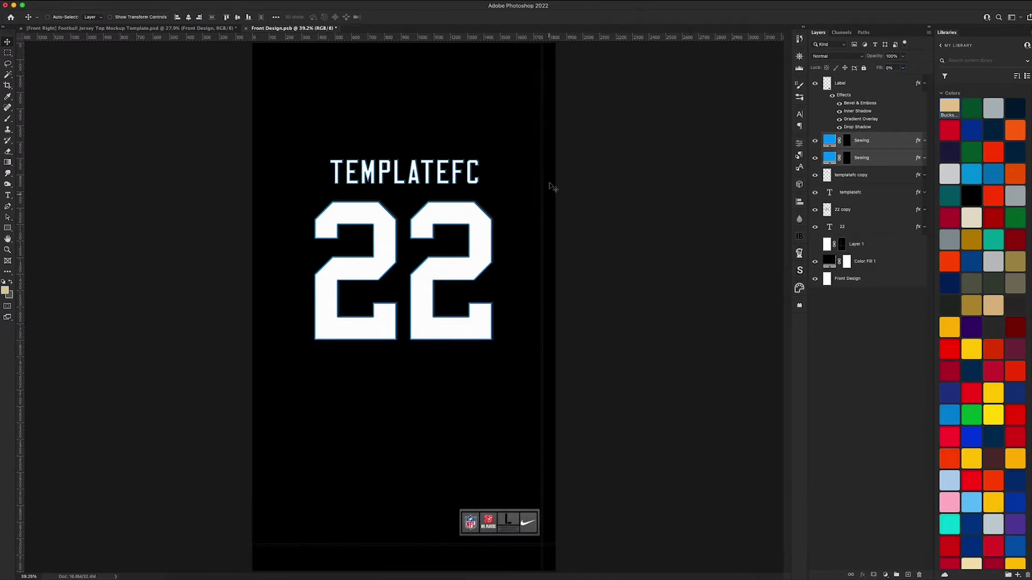
key(super+equal)
key(super+equal)
key(super+equal)
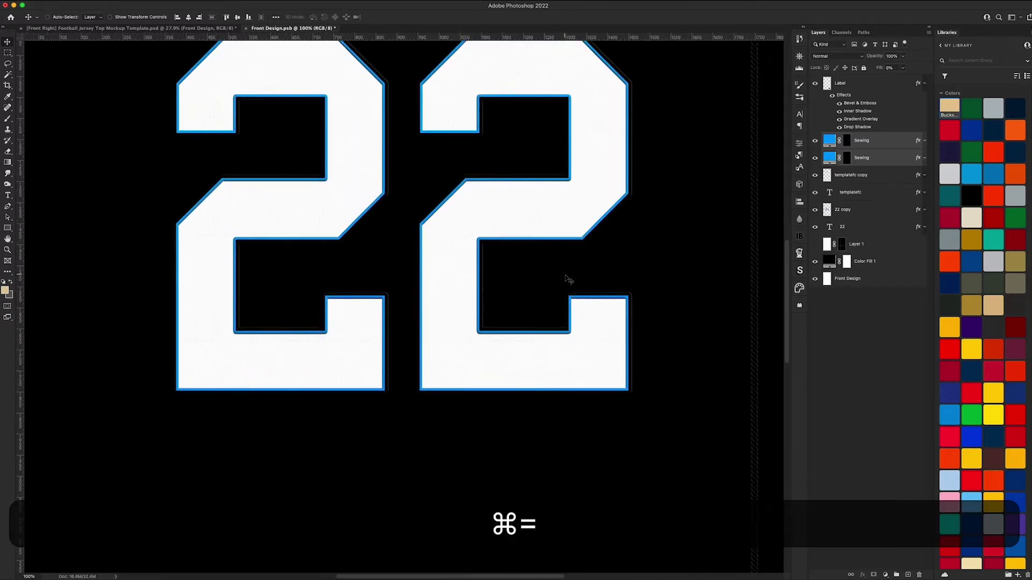
drag(565, 279, 371, 265)
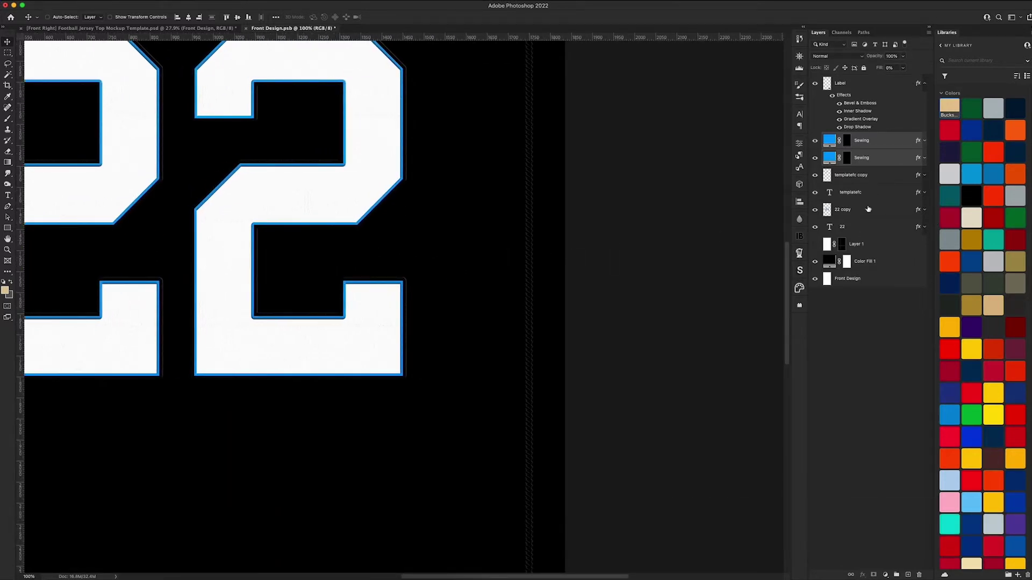
click(875, 229)
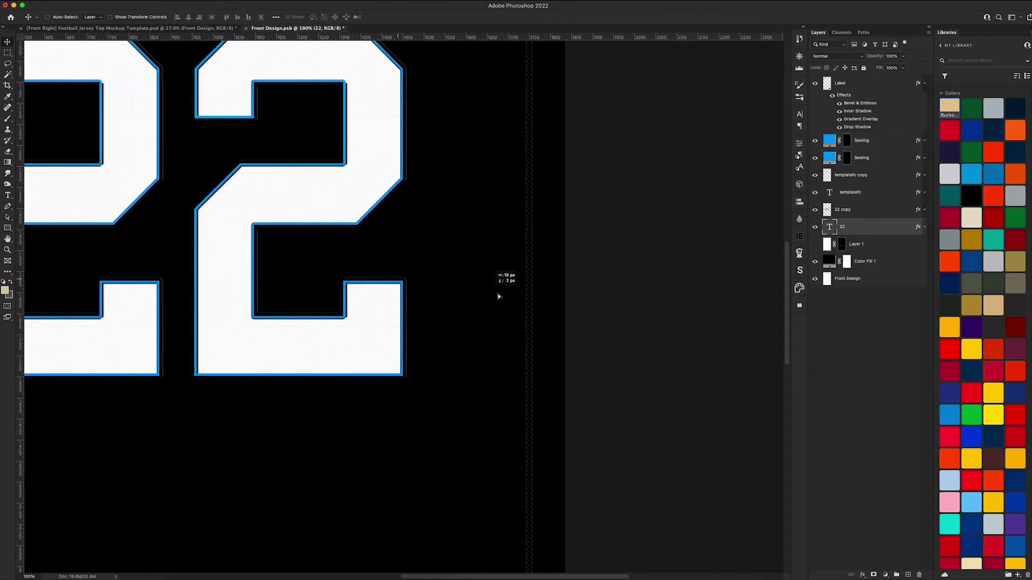
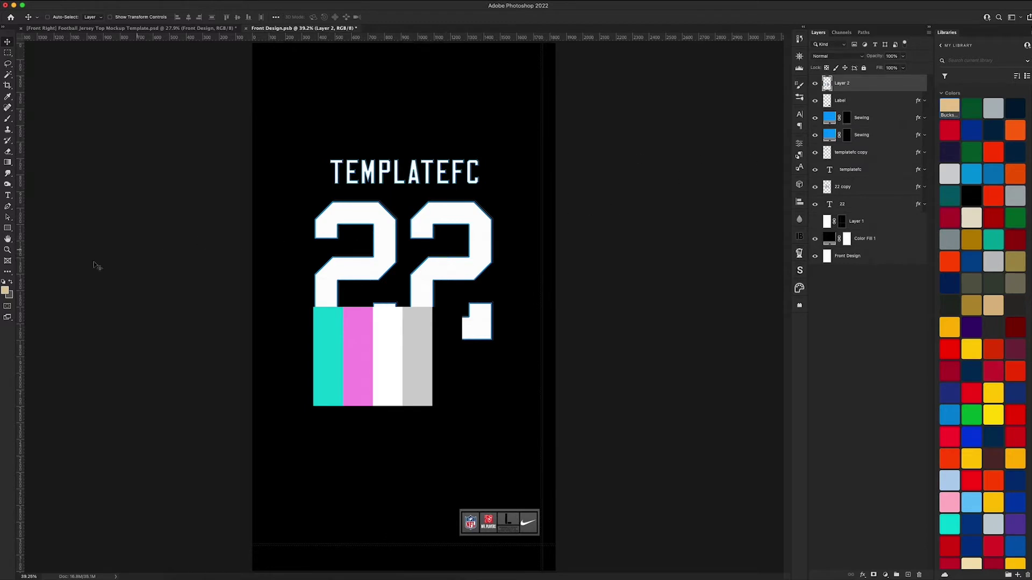
- Sample the teal #0bd3d3 from the palette strip as the foreground color and save it to the library as "Miami Blue"
click(6, 291)
click(343, 356)
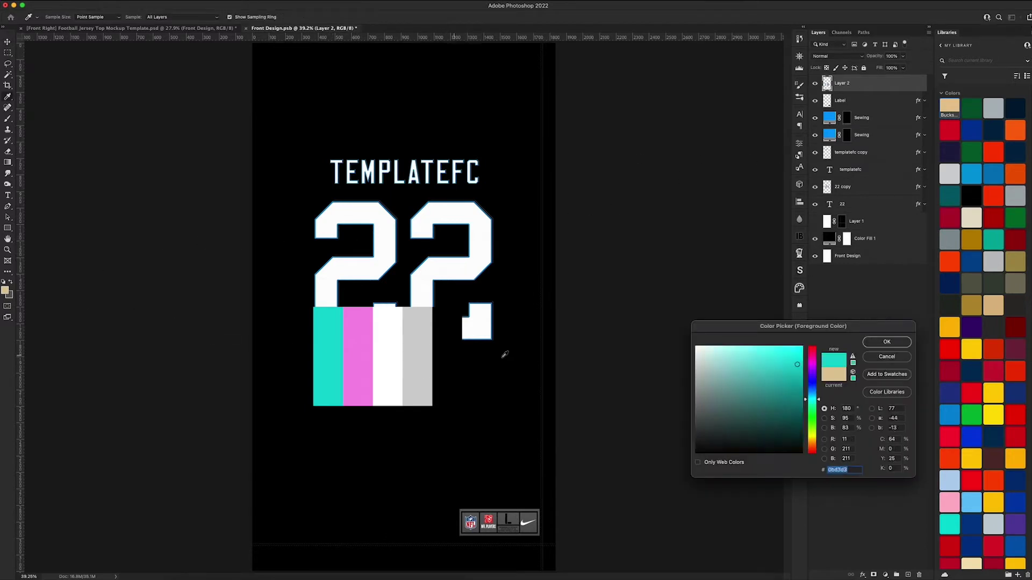
click(886, 375)
text(M)
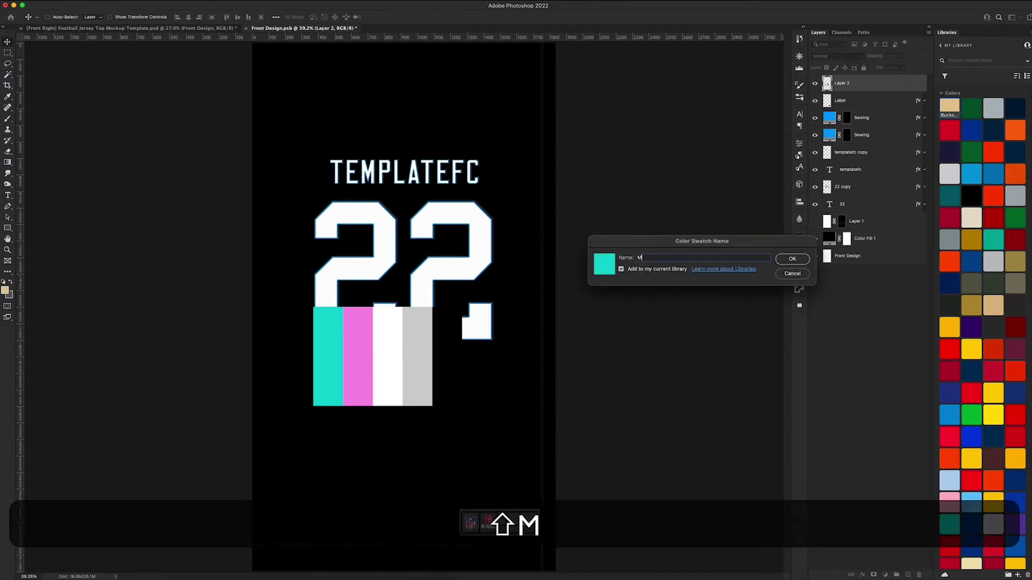
text(iami Blue)
key(Return)
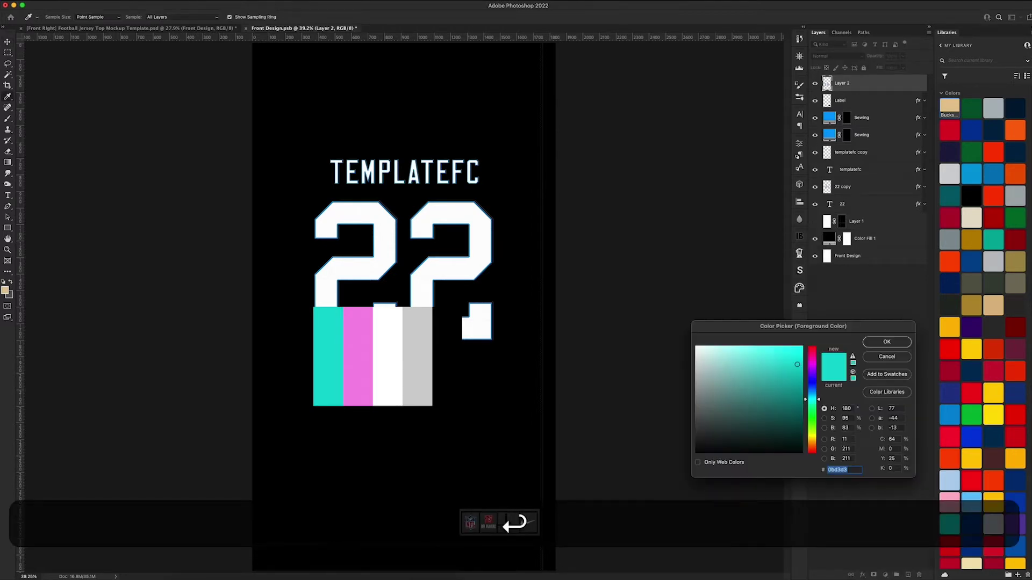
- Sample the pink #f890e7 from the palette strip, save it to the library as a Miami pink swatch, and make it the foreground color
click(357, 353)
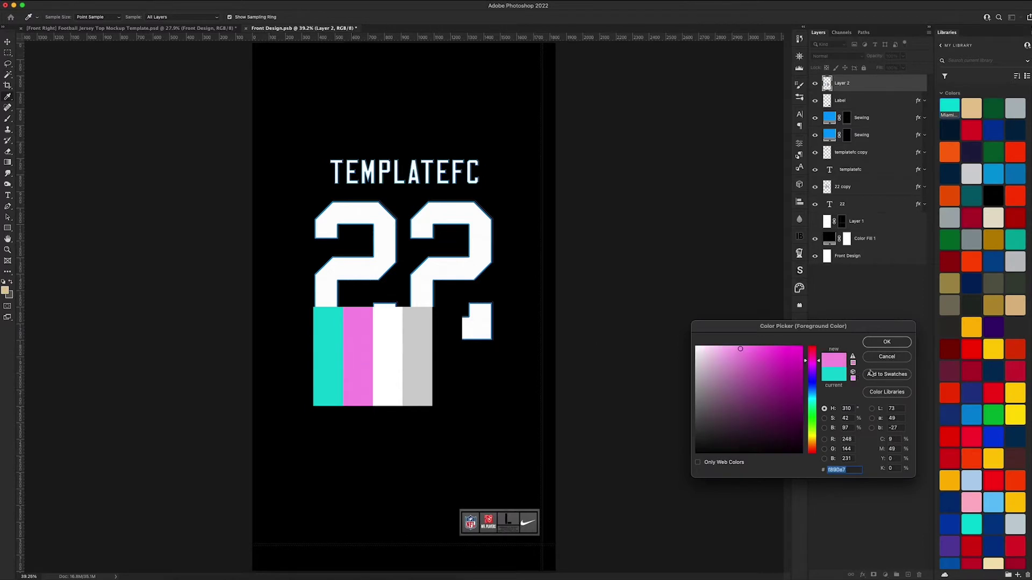
click(871, 373)
text(Miami)
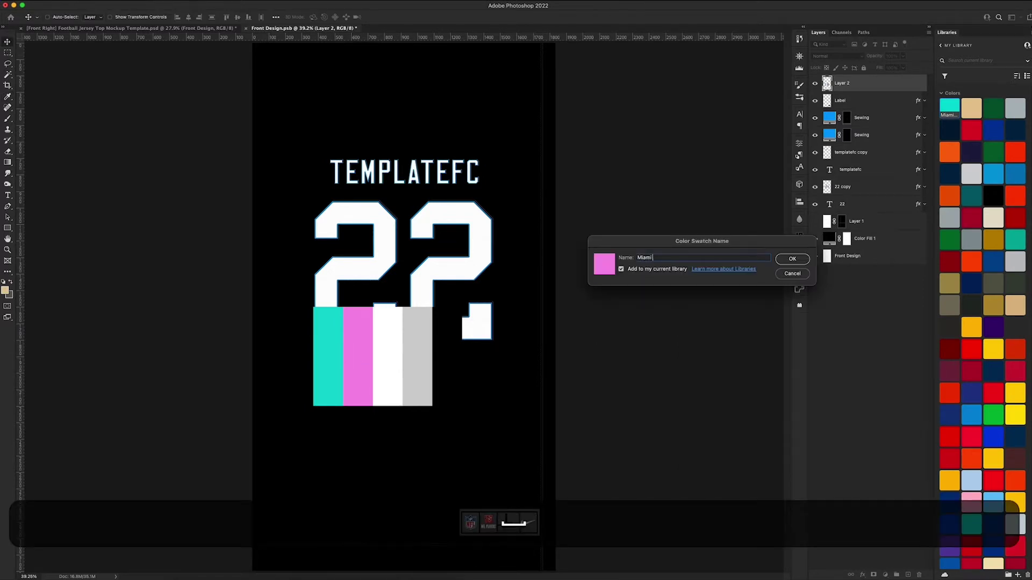
text( PI)
key(Return)
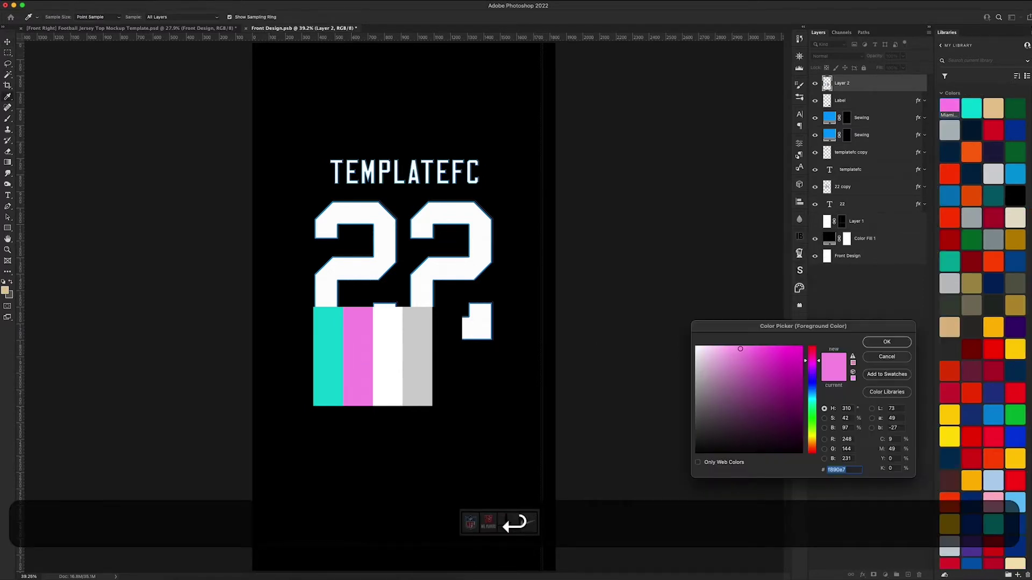
click(899, 344)
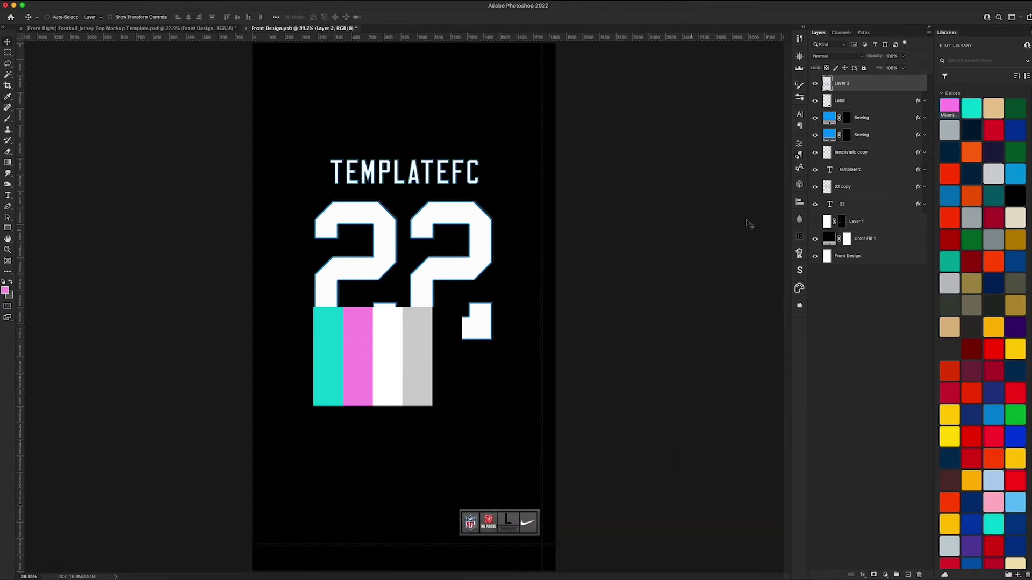
- Make pink the background color and the saved Miami Blue swatch the foreground color, and delete the palette strip on Layer 2
click(12, 285)
click(969, 107)
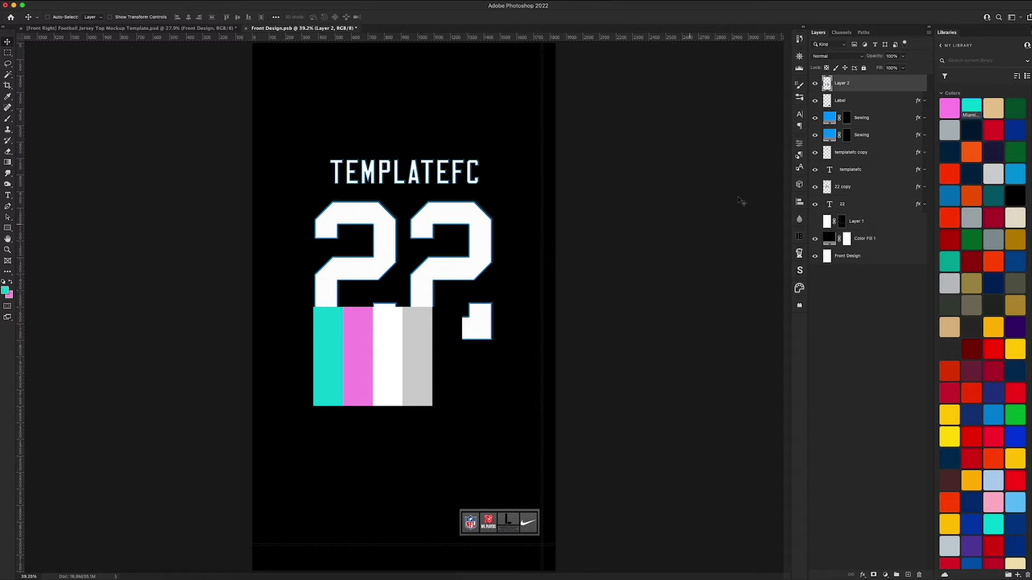
key(BackSpace)
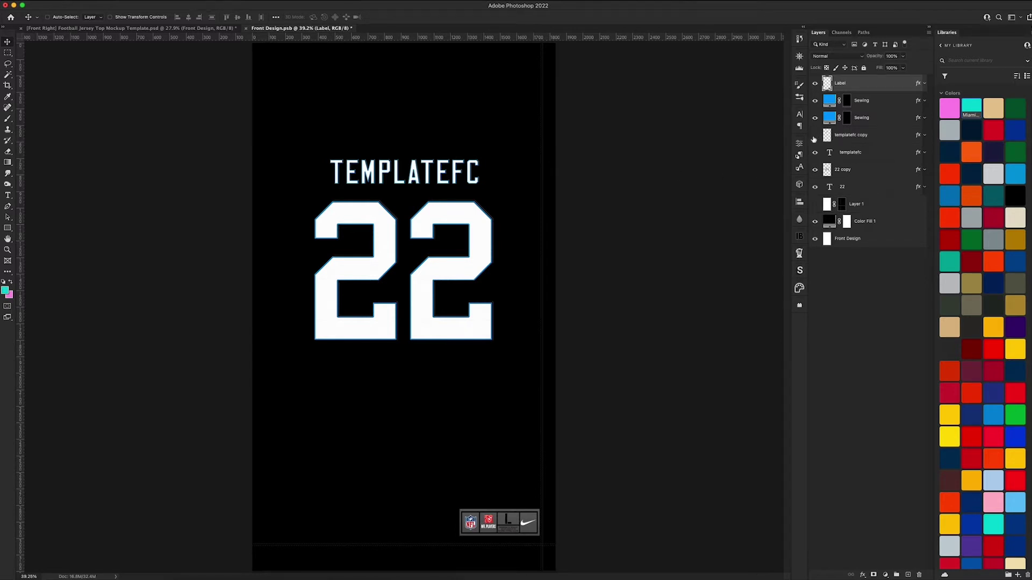
- Delete the 22 copy and templatefc copy layers that add the blue outlines to the number and name
click(815, 136)
key(super+equal)
key(super+equal)
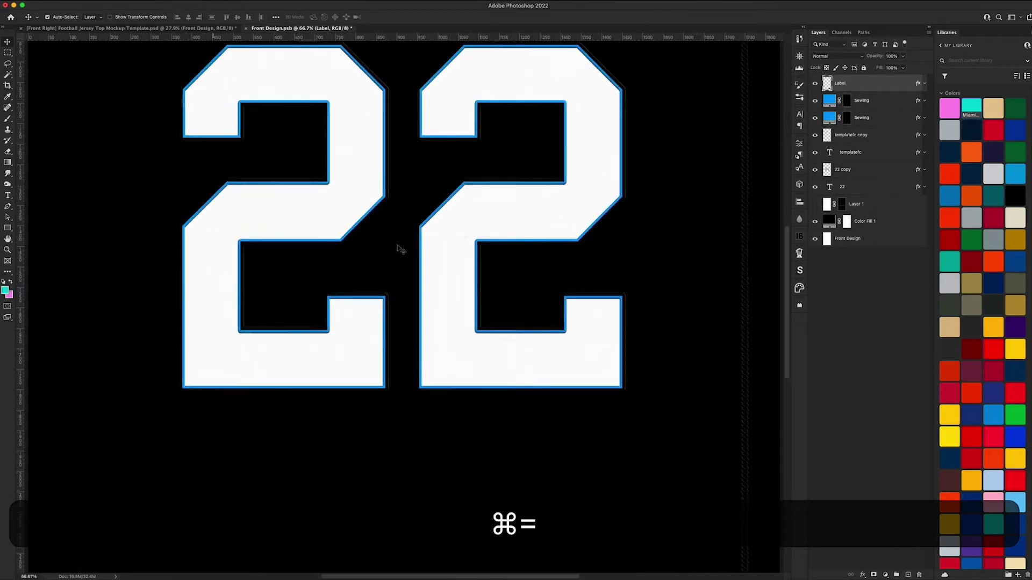
key(super+equal)
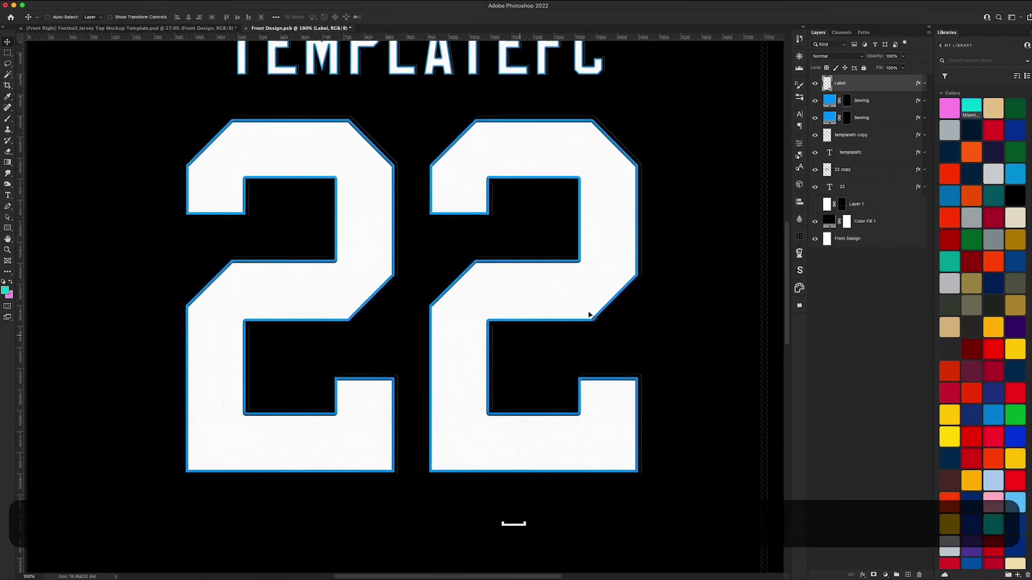
click(863, 171)
key(BackSpace)
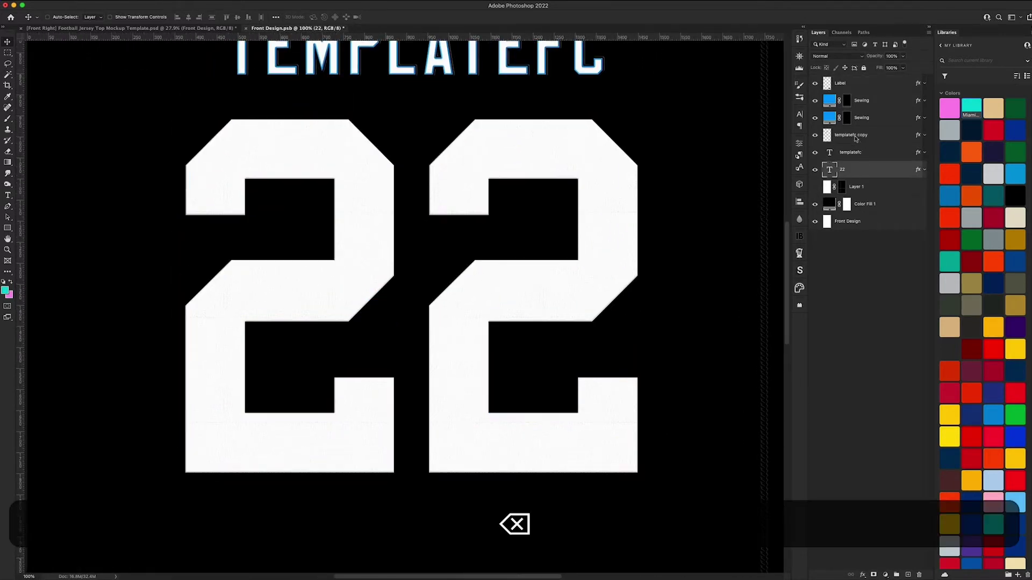
click(856, 137)
key(BackSpace)
- Change the font of the number 22 text to Varsity Classic D
drag(643, 205, 633, 285)
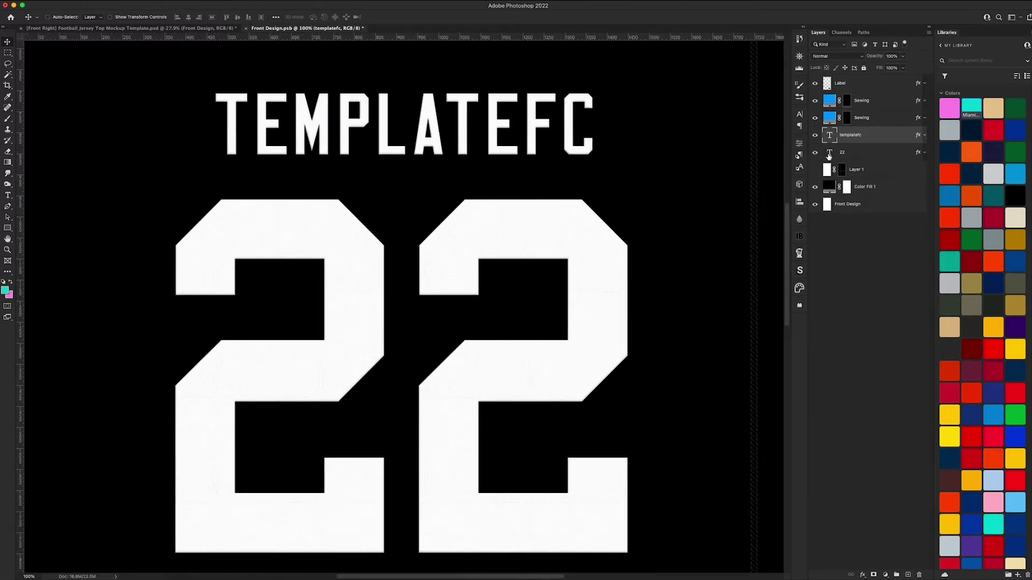
double_click(829, 152)
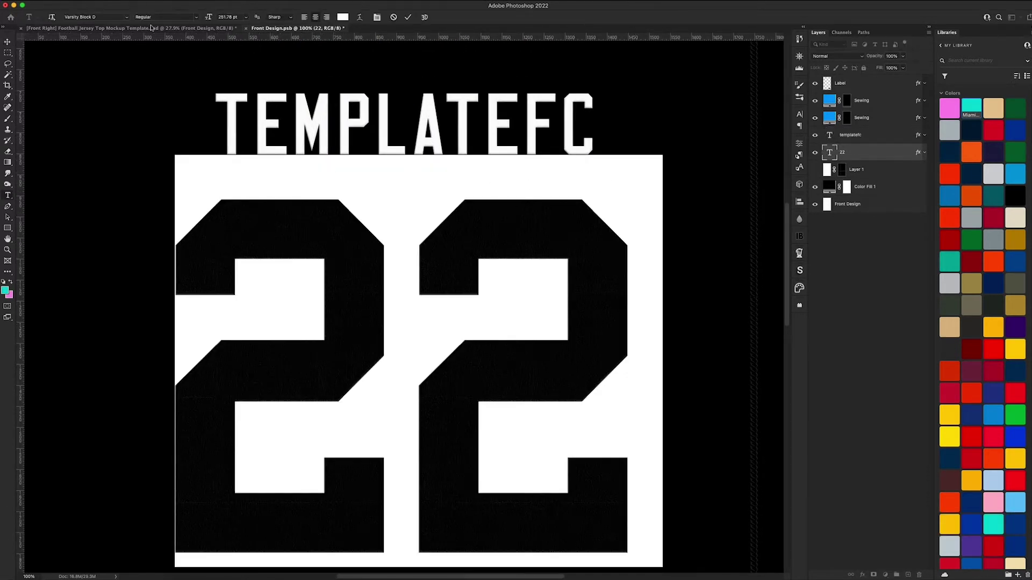
click(111, 18)
text(varsit)
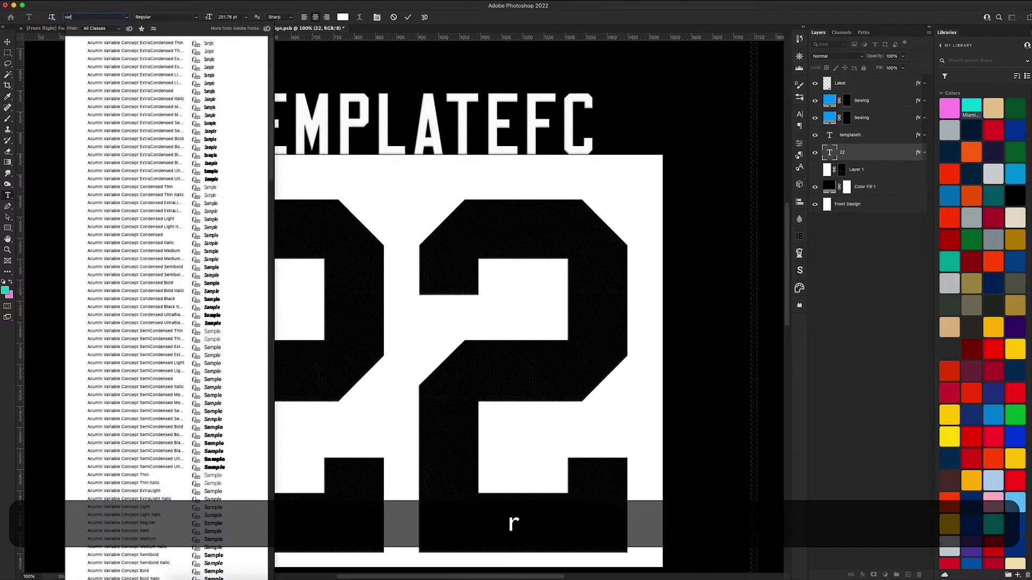
key(BackSpace)
key(BackSpace)
key(BackSpace)
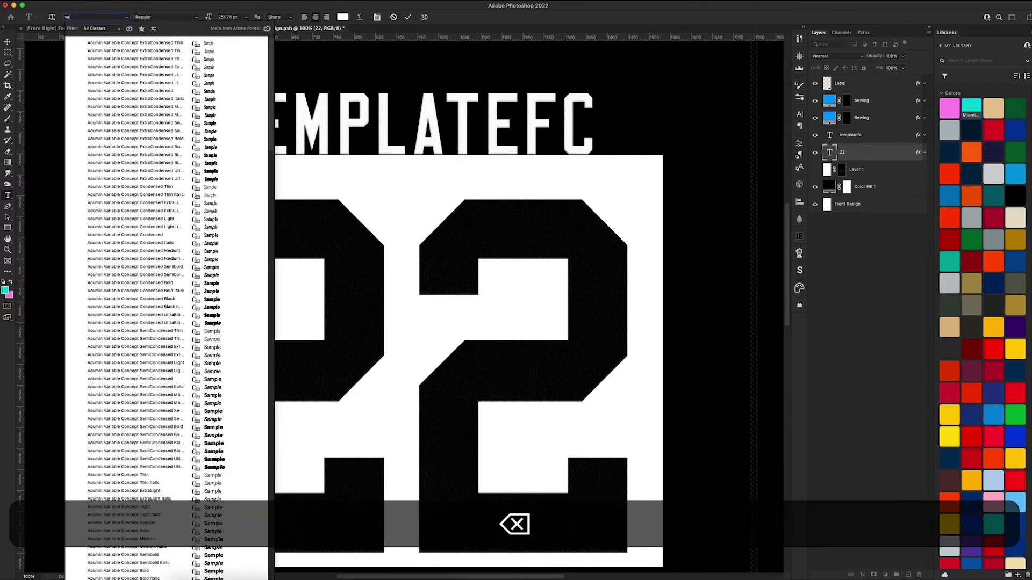
text(sit)
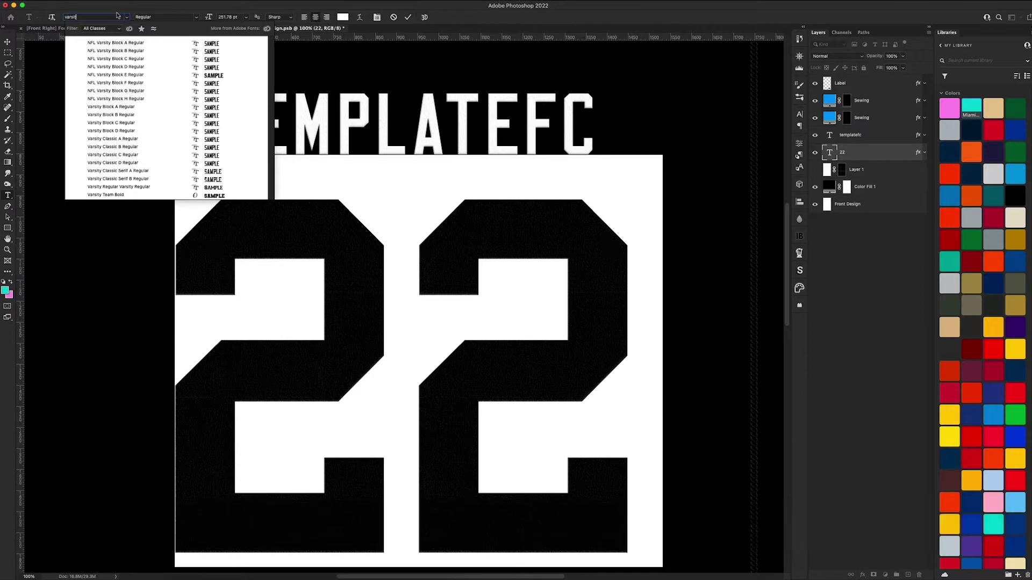
key(Down)
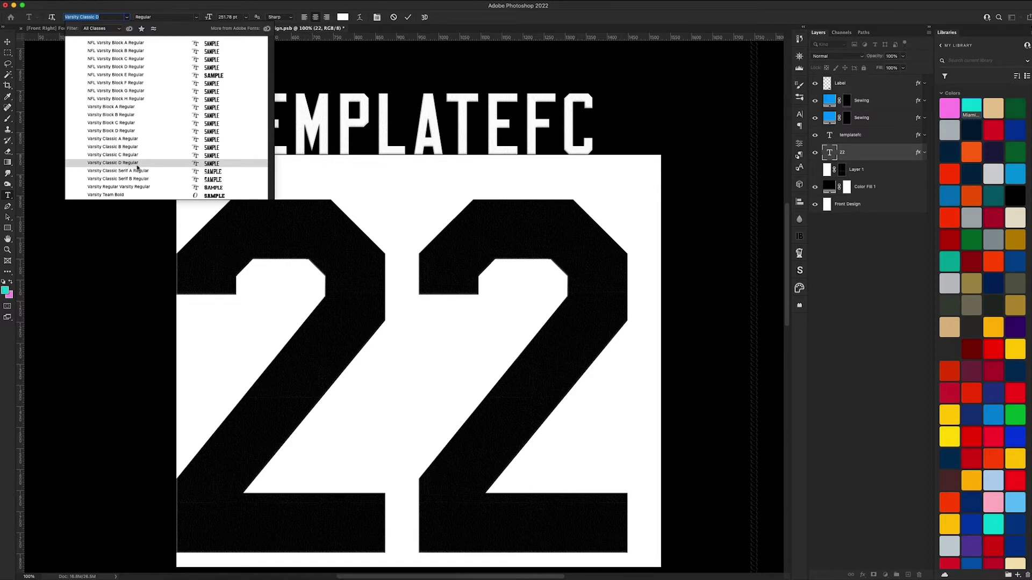
click(137, 165)
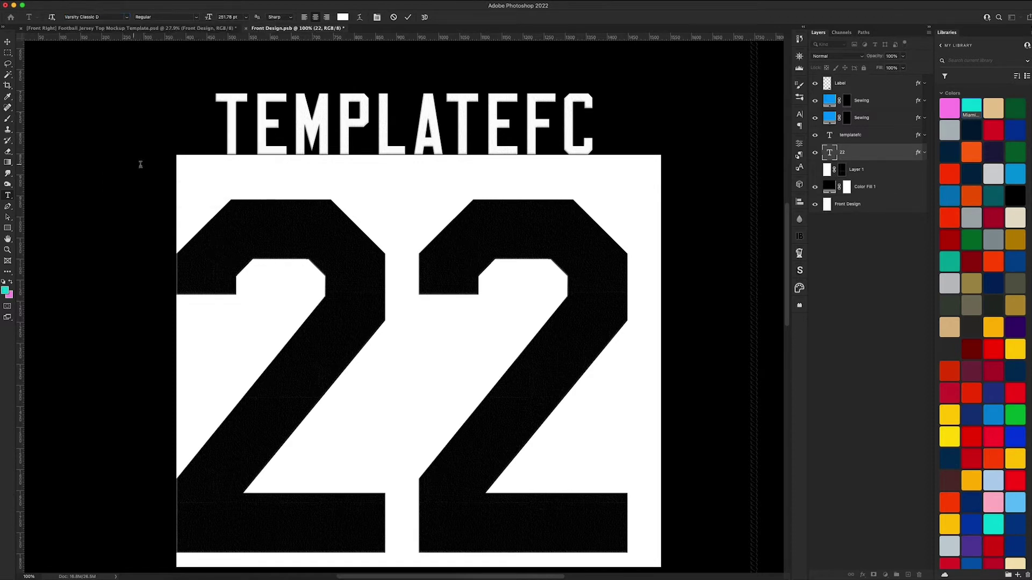
click(8, 43)
key(super+minus)
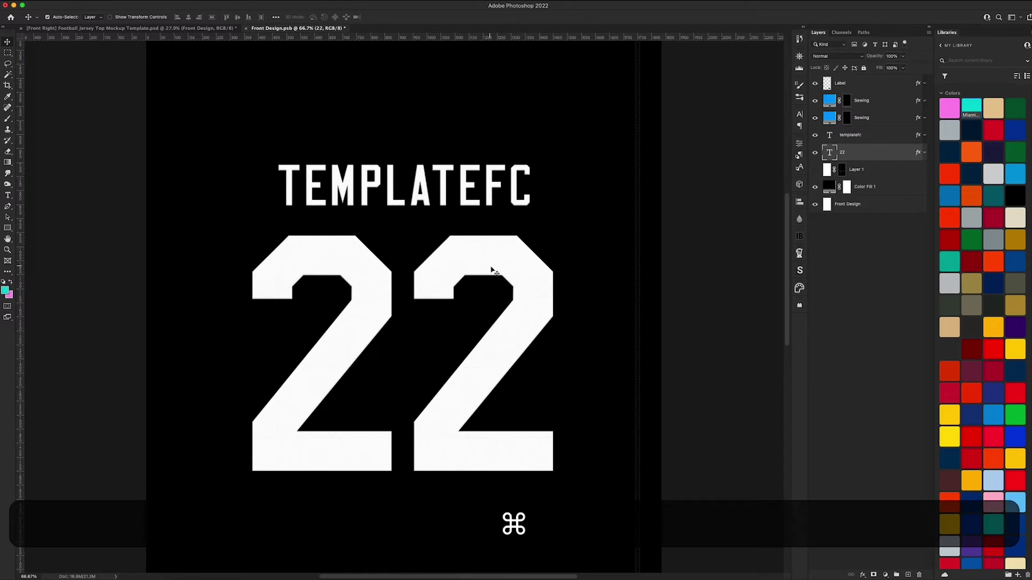
key(super+equal)
key(super+equal)
key(super+equal)
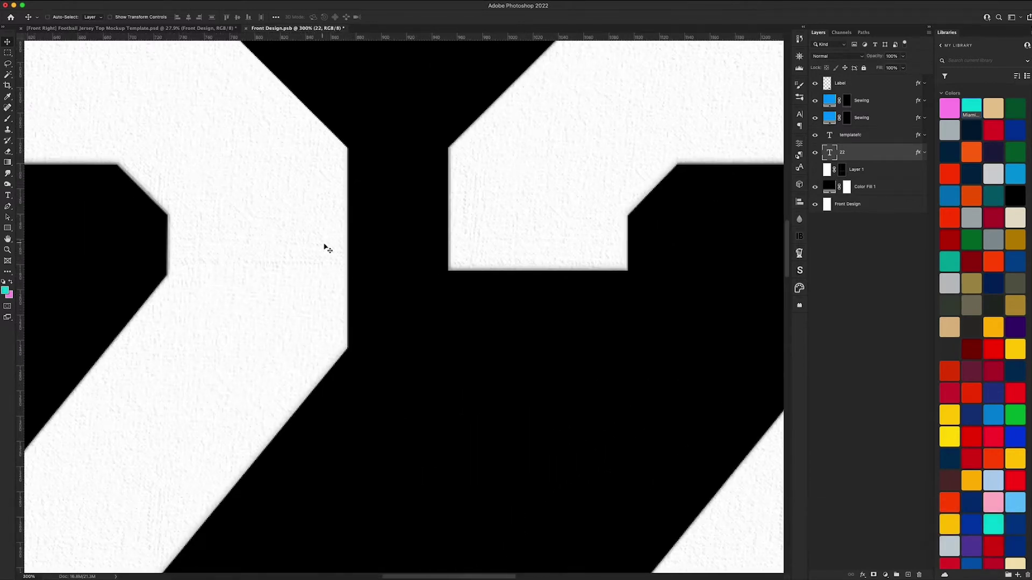
key(super+minus)
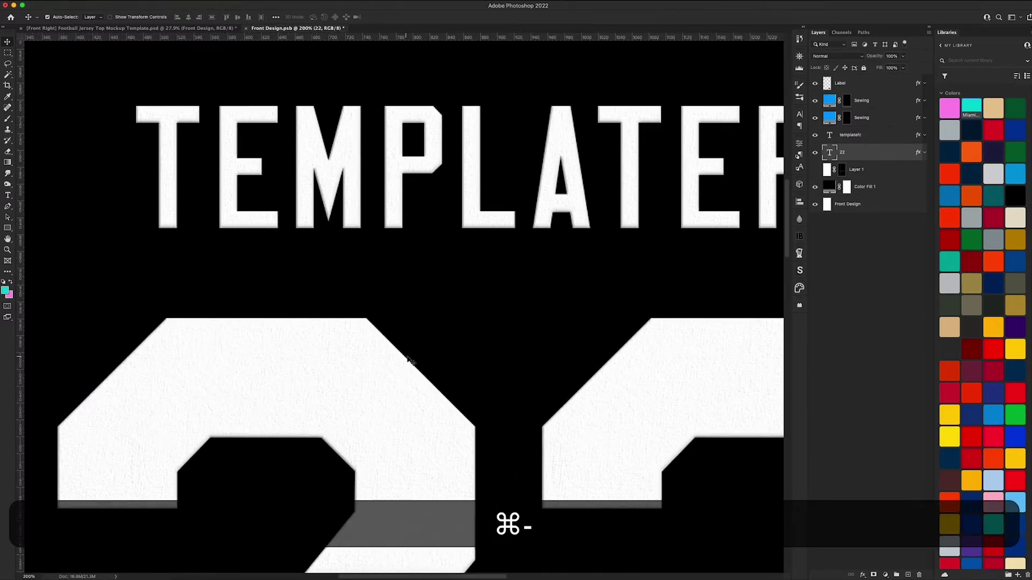
- Switch to the browser, look at the free Patch Maker PSD + Layerstyles listing in the Template FC shop, and return to Photoshop
click(269, 575)
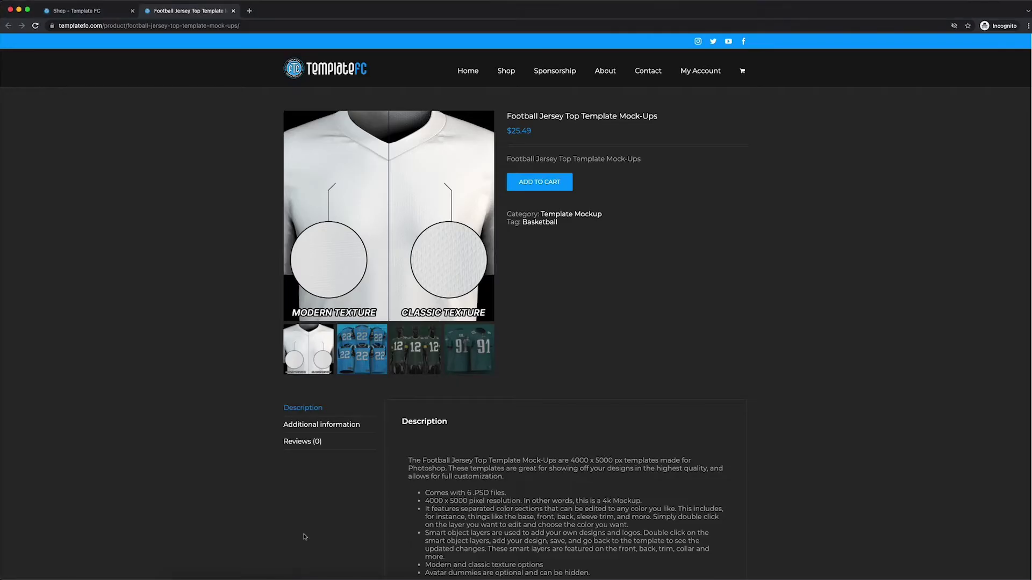
click(61, 12)
scroll(515, 306, down, 1)
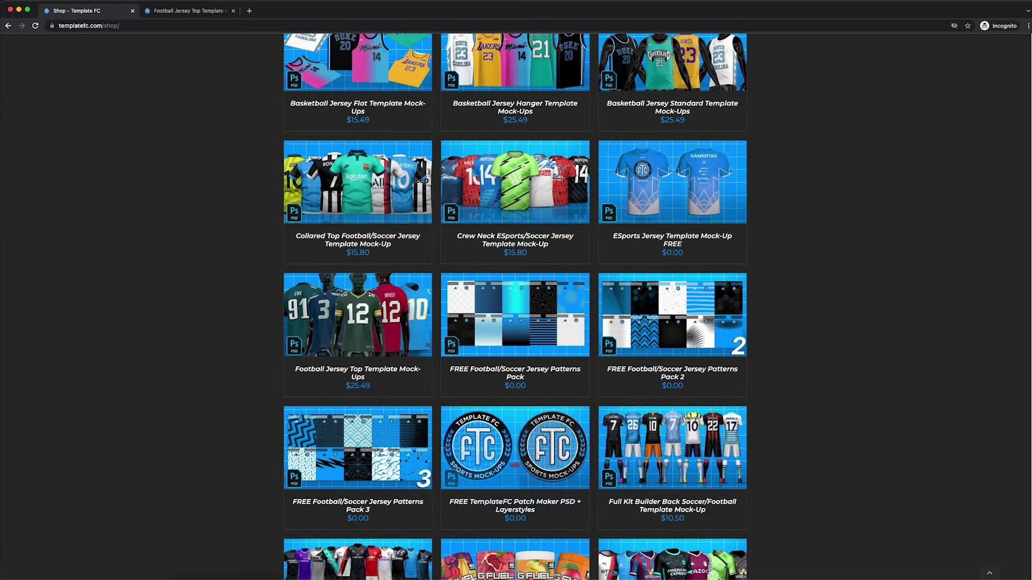
mouse_move(521, 424)
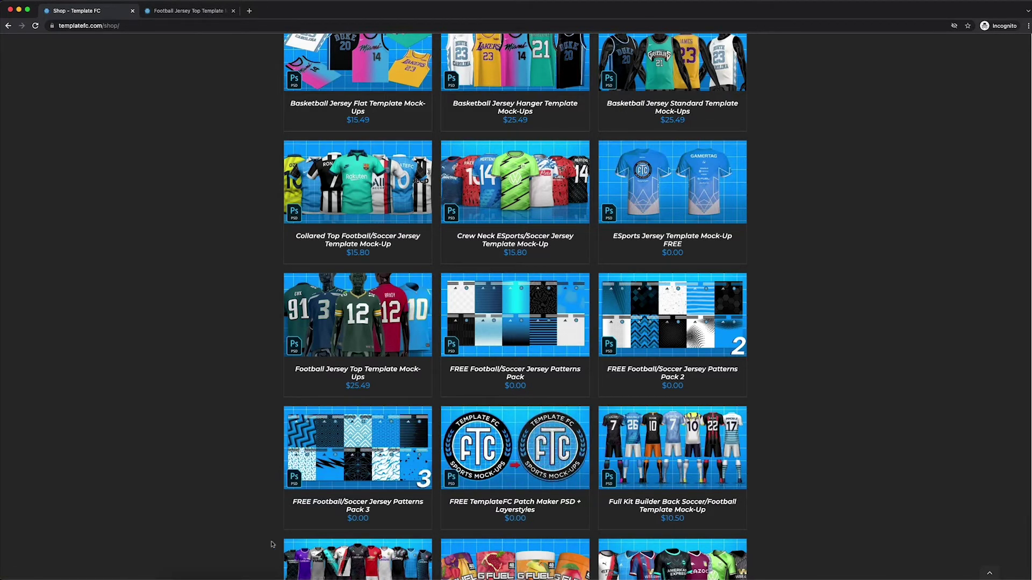
click(212, 578)
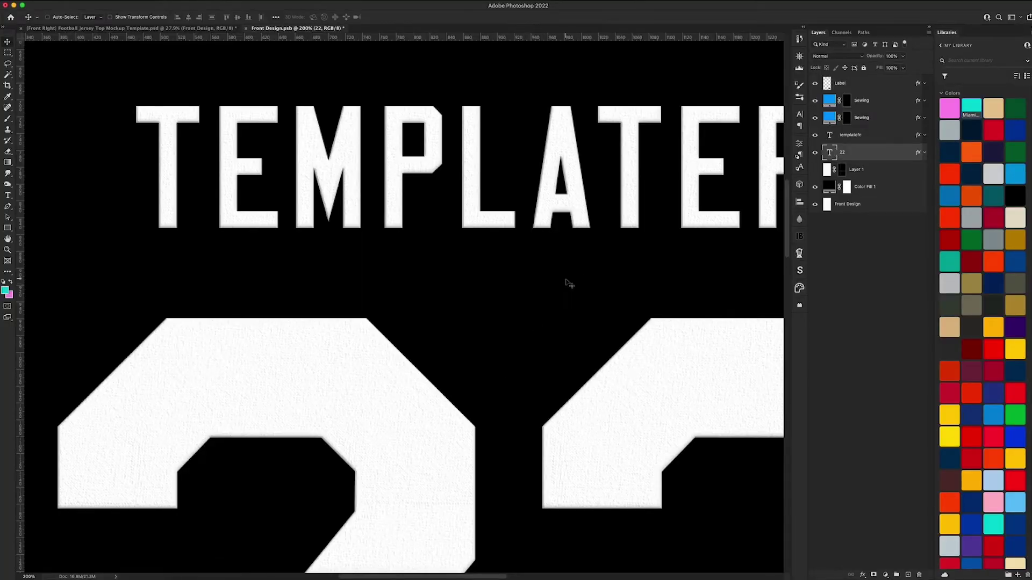
- Recolor the number 22 with the saved Miami pink library swatch
key(super+minus)
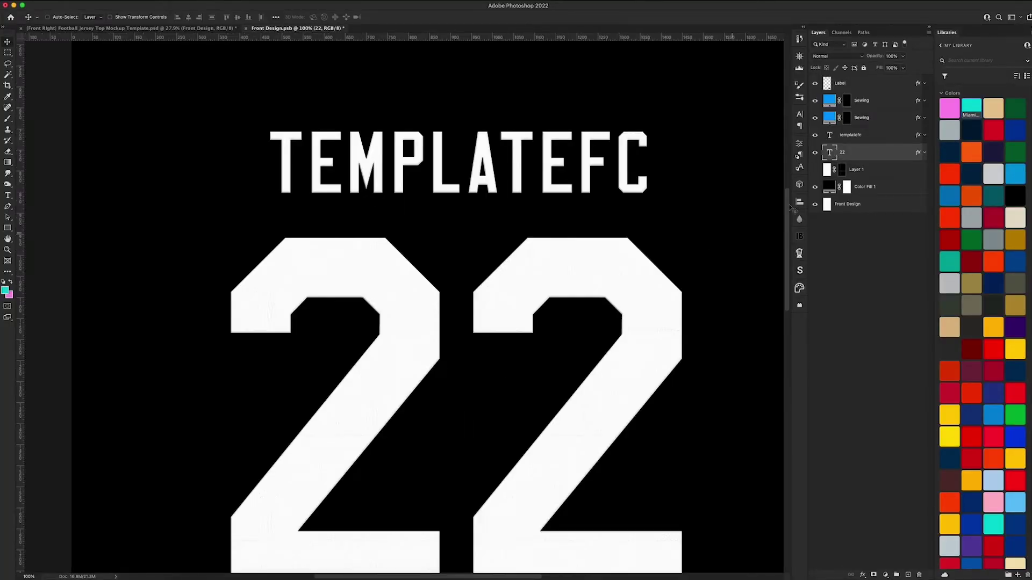
click(950, 107)
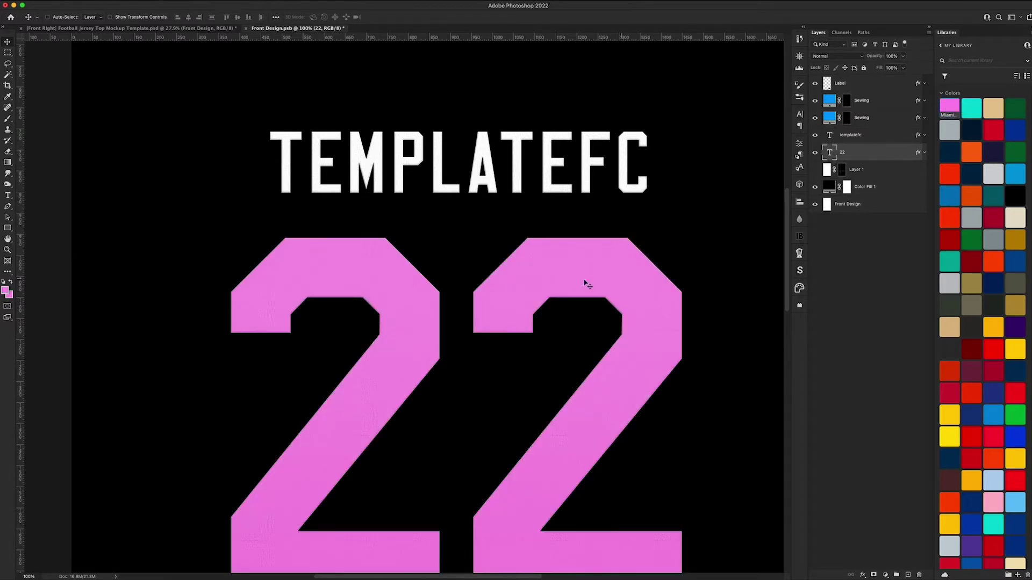
key(super+minus)
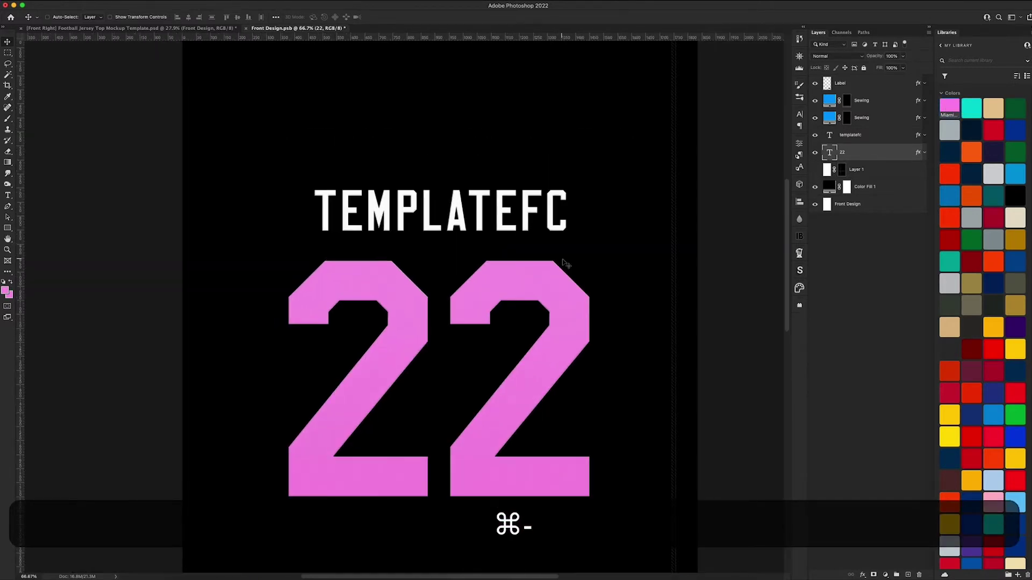
- Replace the TEMPLATEFC text above the number with "miami" and select the whole word
double_click(830, 135)
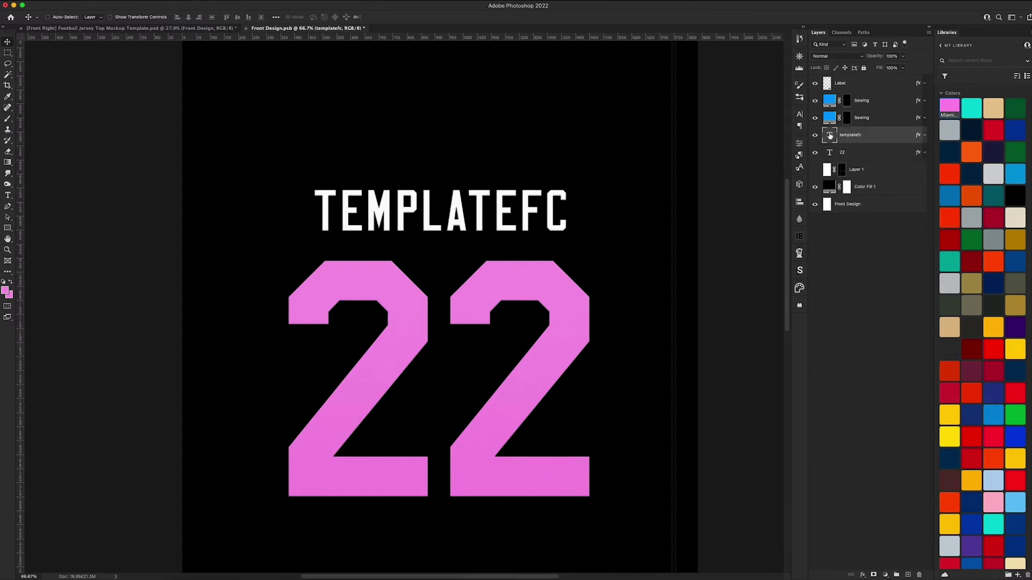
text(miami)
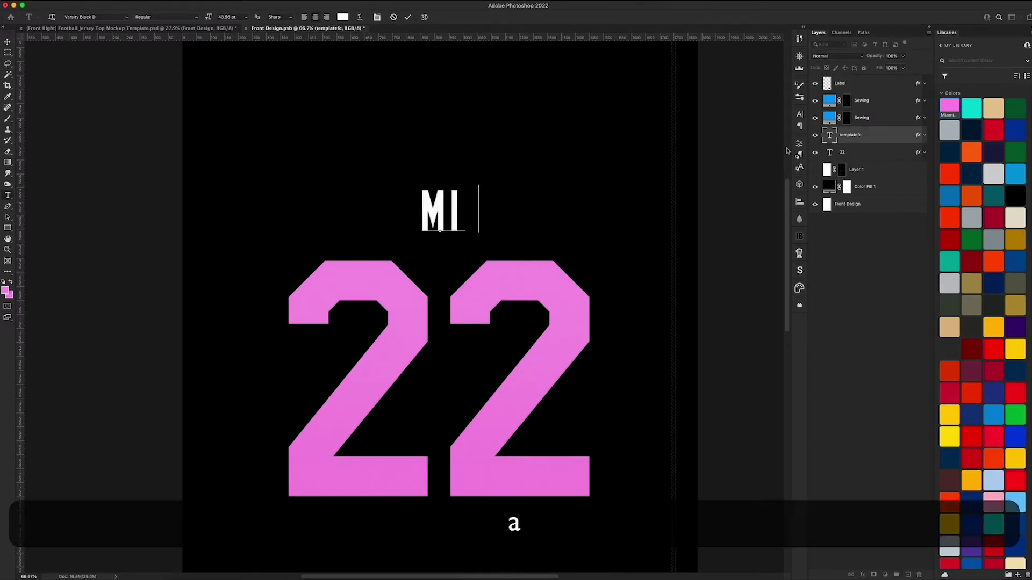
key(super+a)
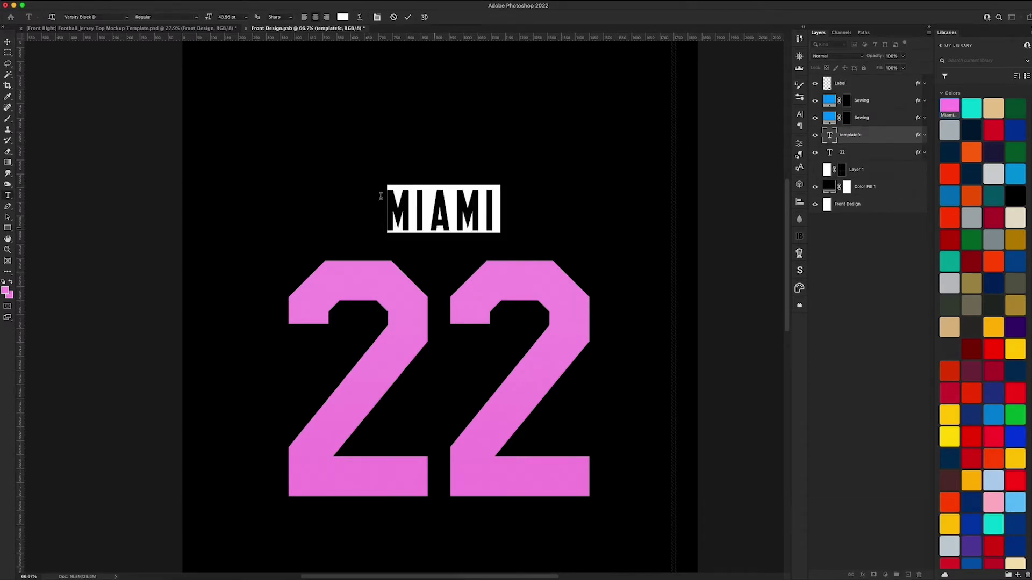
- Change the MIAMI text to the Varsity Classic style used for the number and fill it with the Miami Blue swatch
click(127, 17)
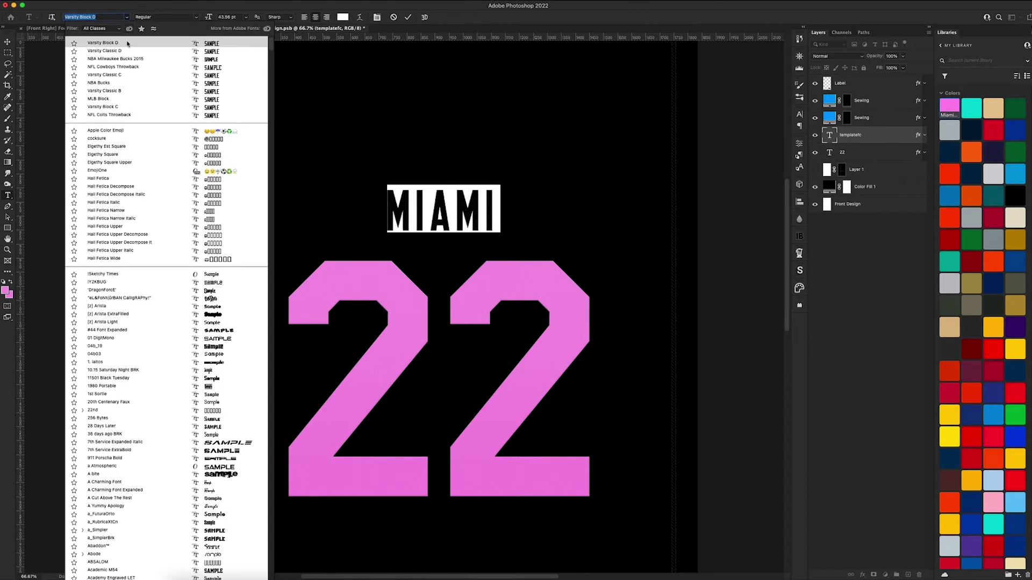
text(varsi)
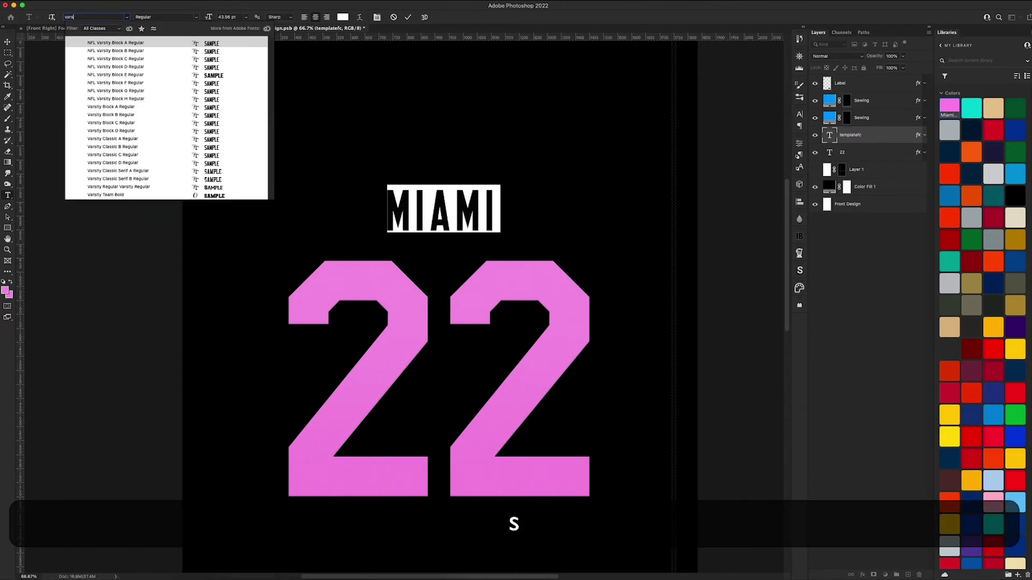
key(Down)
key(Down)
key(Down)
key(Down)
key(Down)
key(Down)
key(Down)
key(Down)
key(Down)
key(Down)
key(Down)
key(Down)
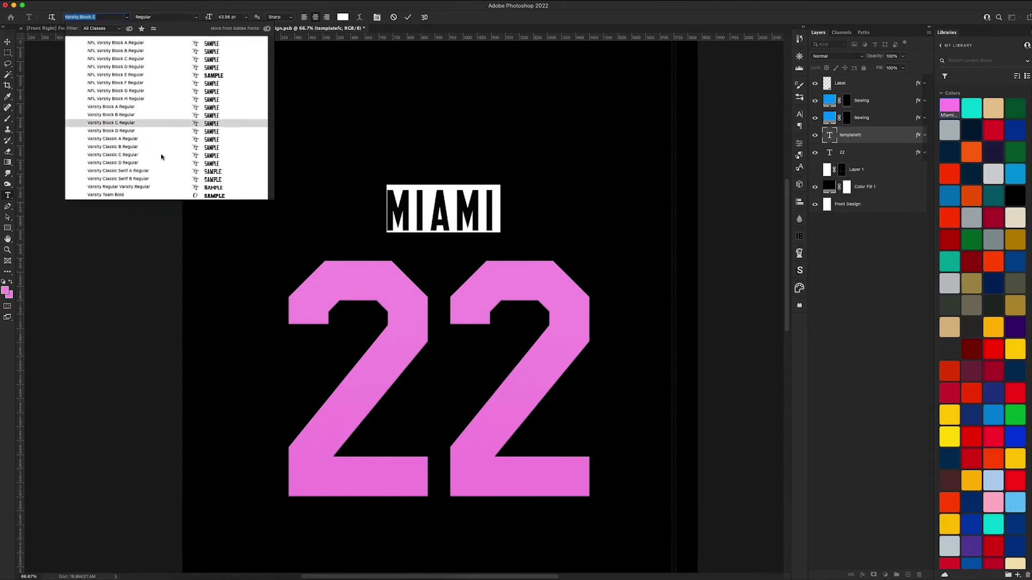
click(160, 168)
click(7, 42)
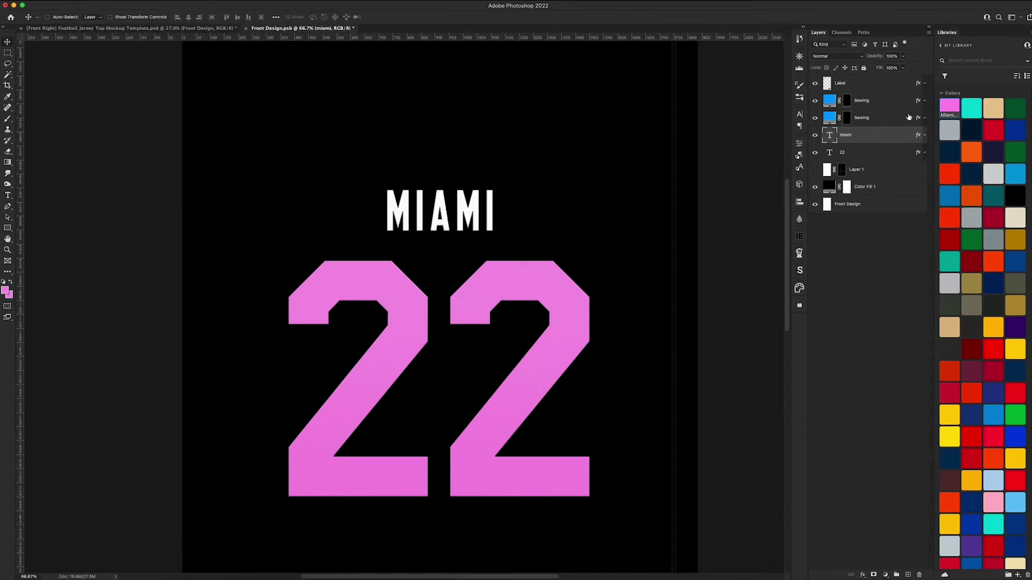
click(972, 107)
key(alt+BackSpace)
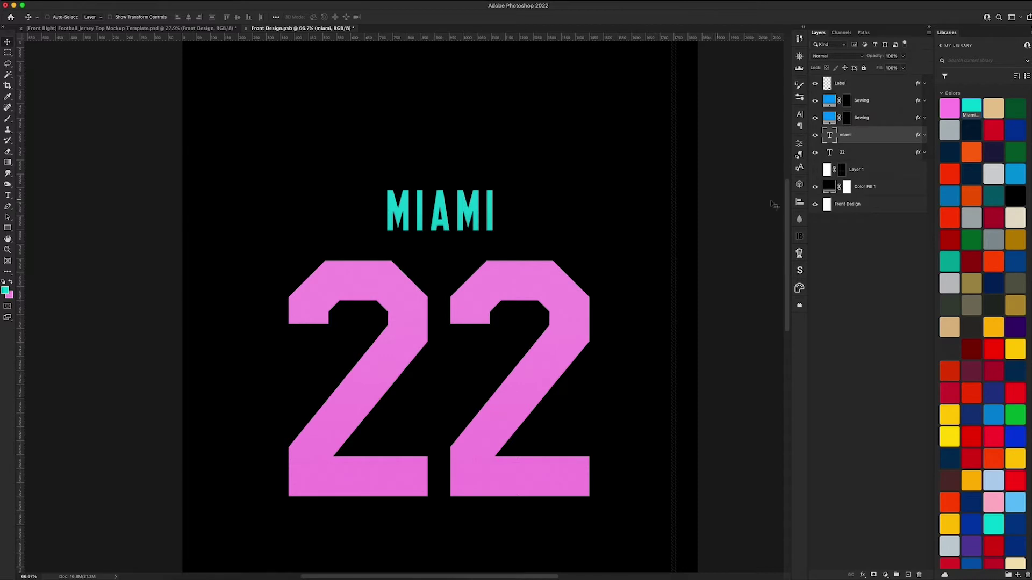
- Duplicate the 22 layer, clear the copy's layer style, and set its fill to 0%
click(843, 157)
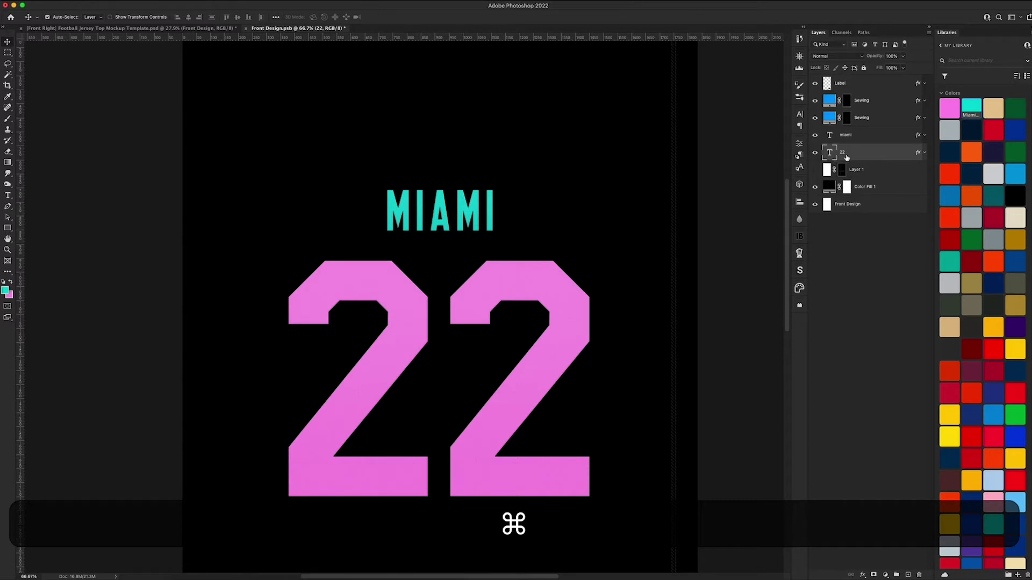
key(super+j)
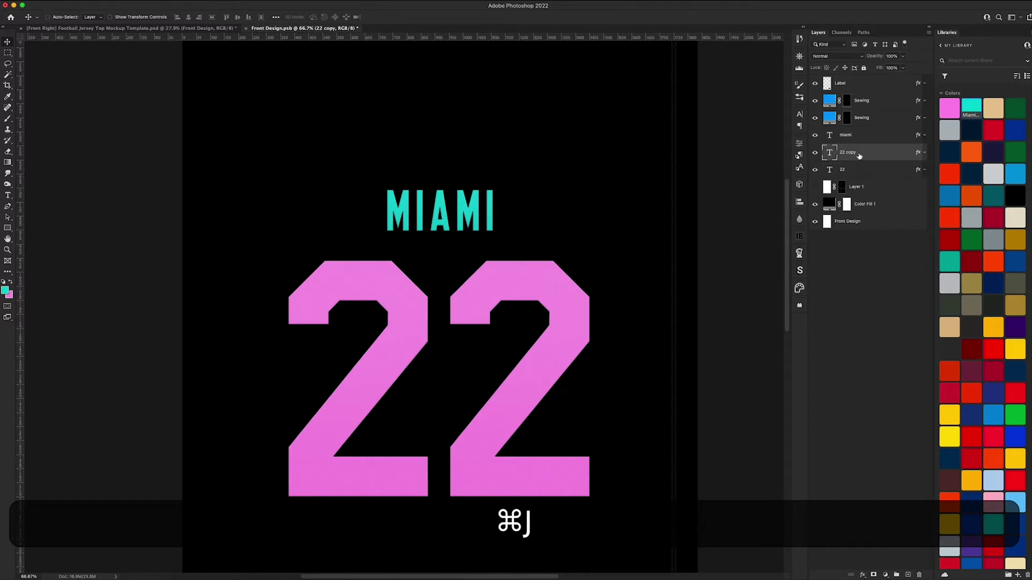
ctrl+click(860, 159)
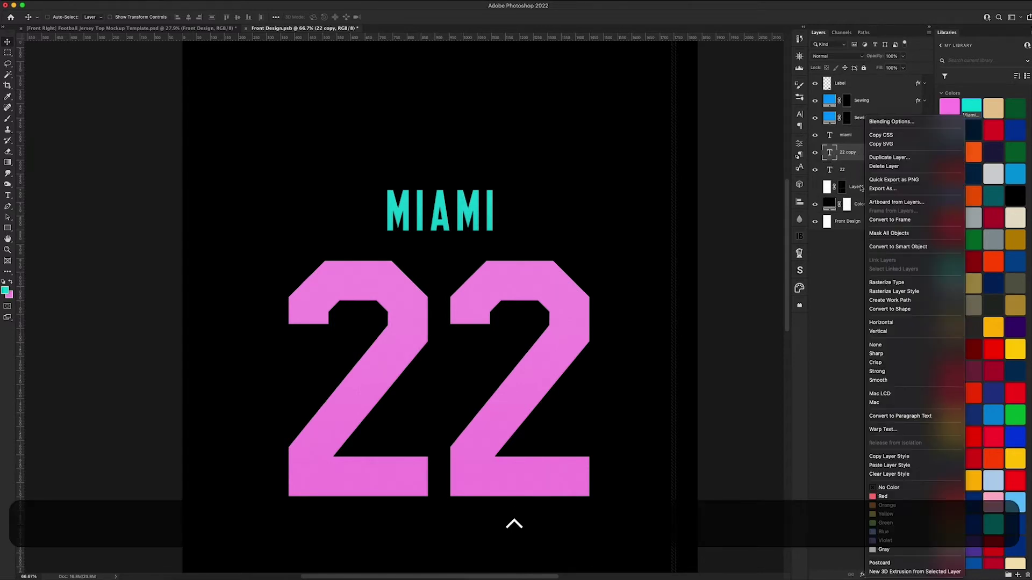
click(893, 533)
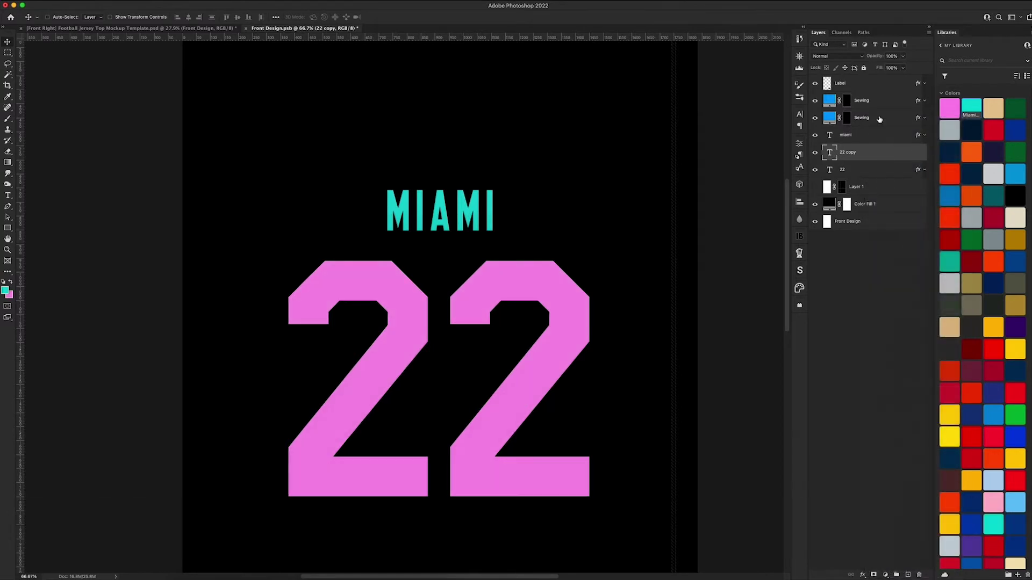
drag(881, 71, 710, 62)
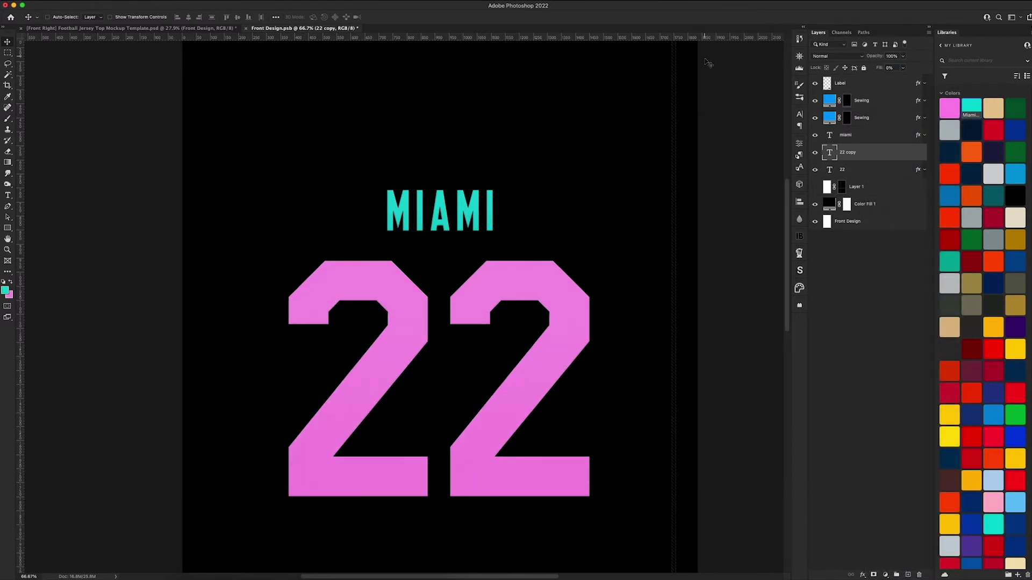
- Add a black stroke to the 22 copy layer, sampling its colour from the black jersey background
double_click(866, 160)
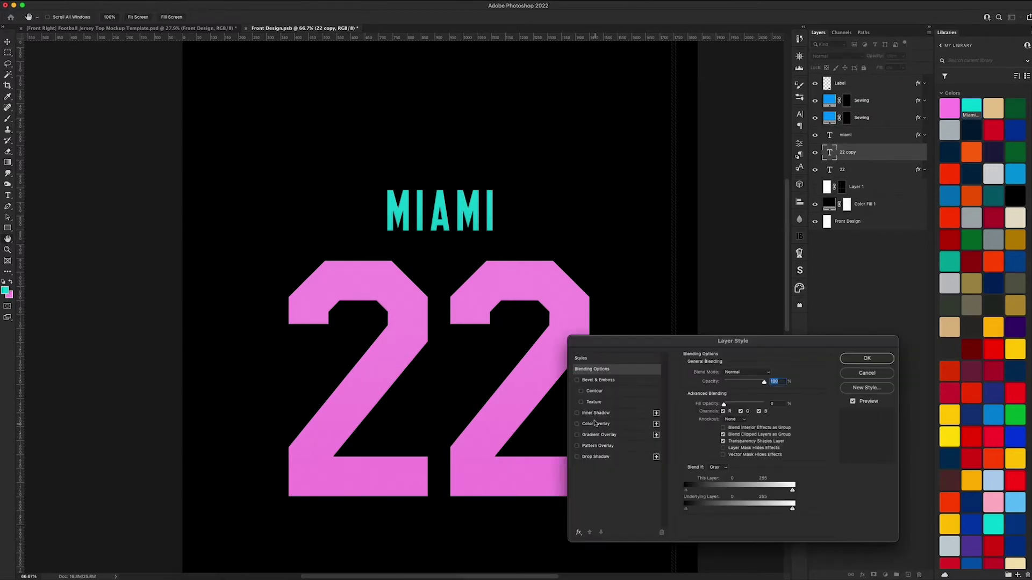
click(579, 533)
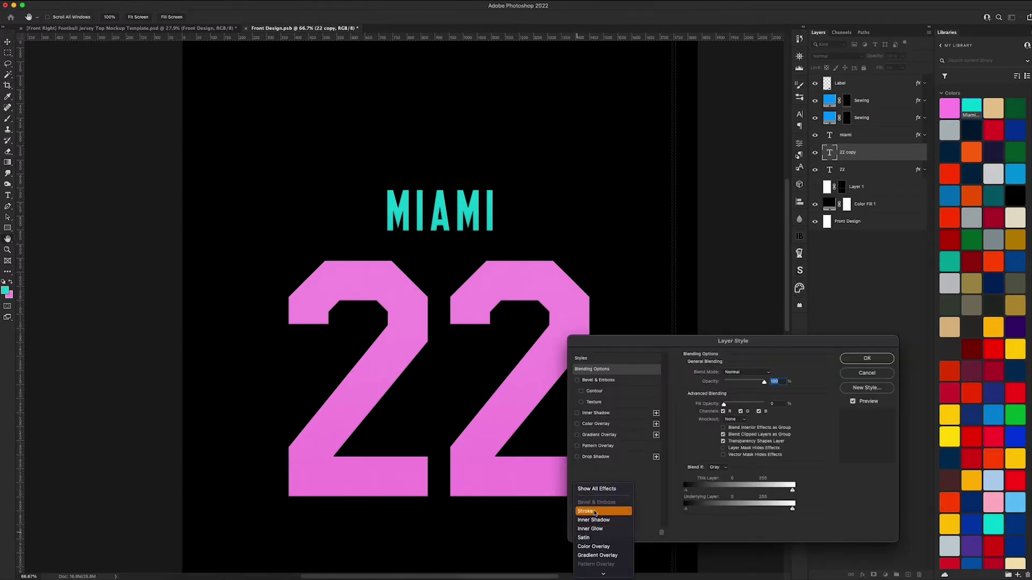
click(590, 529)
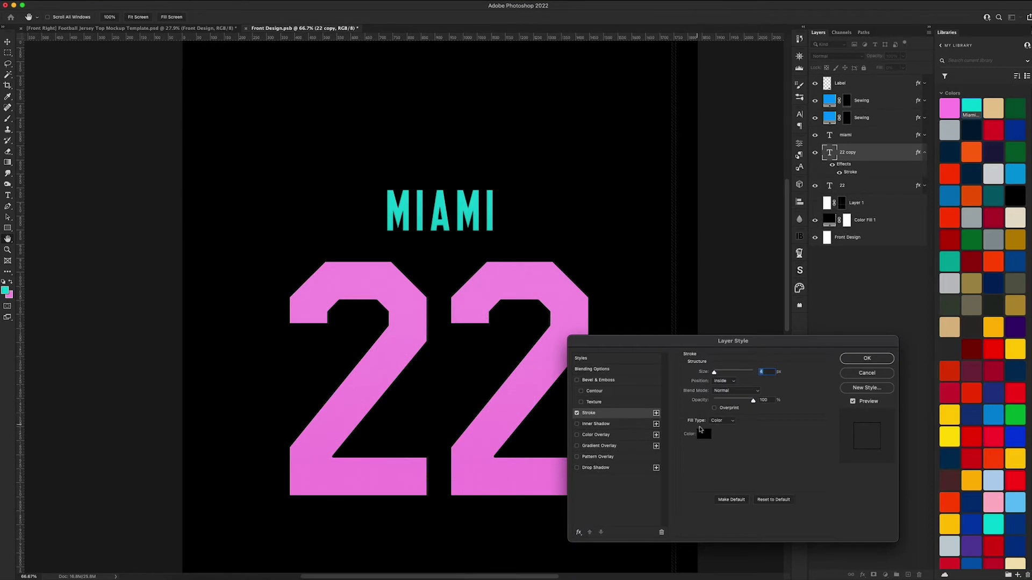
click(703, 433)
click(6, 291)
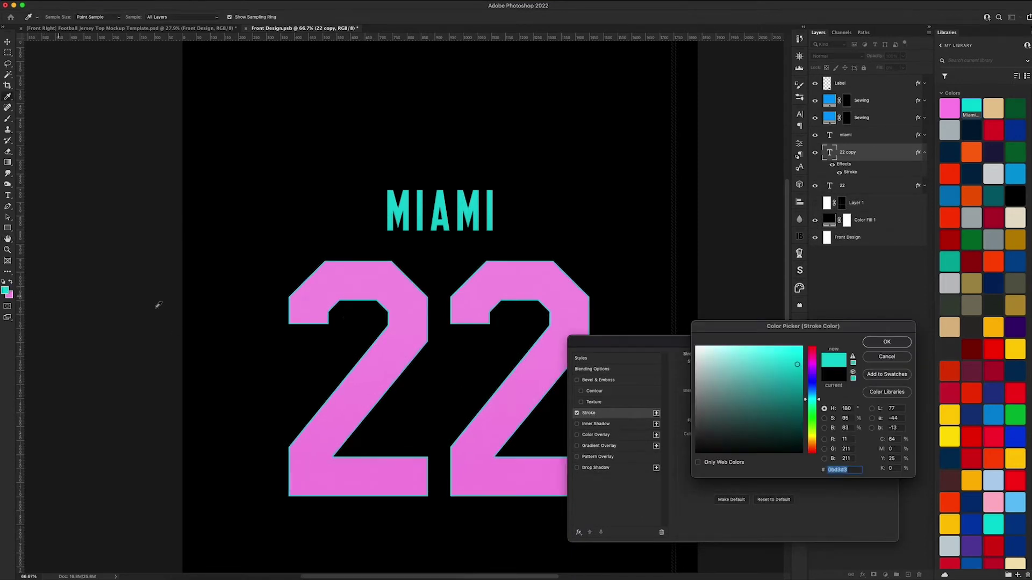
click(677, 265)
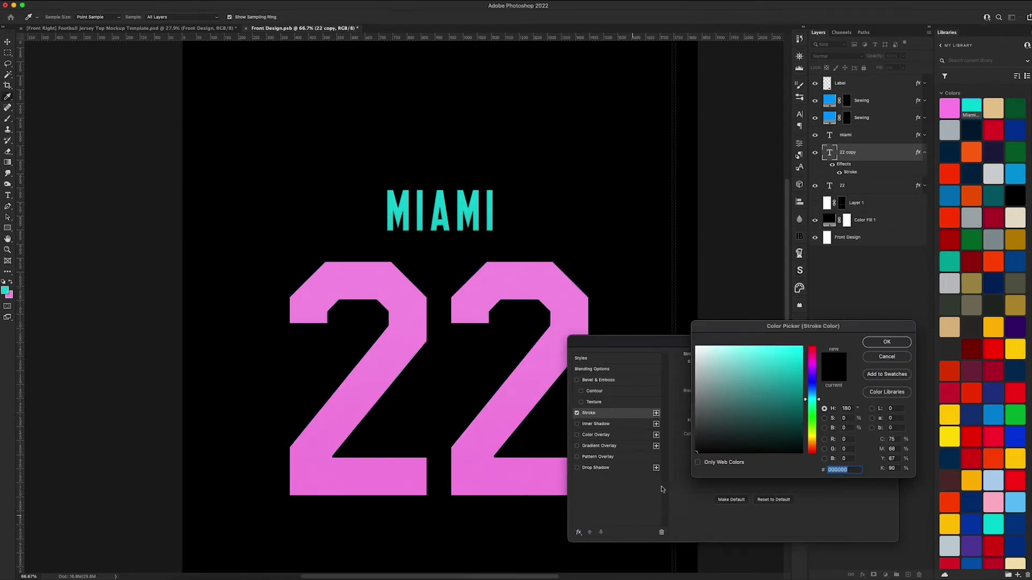
click(876, 343)
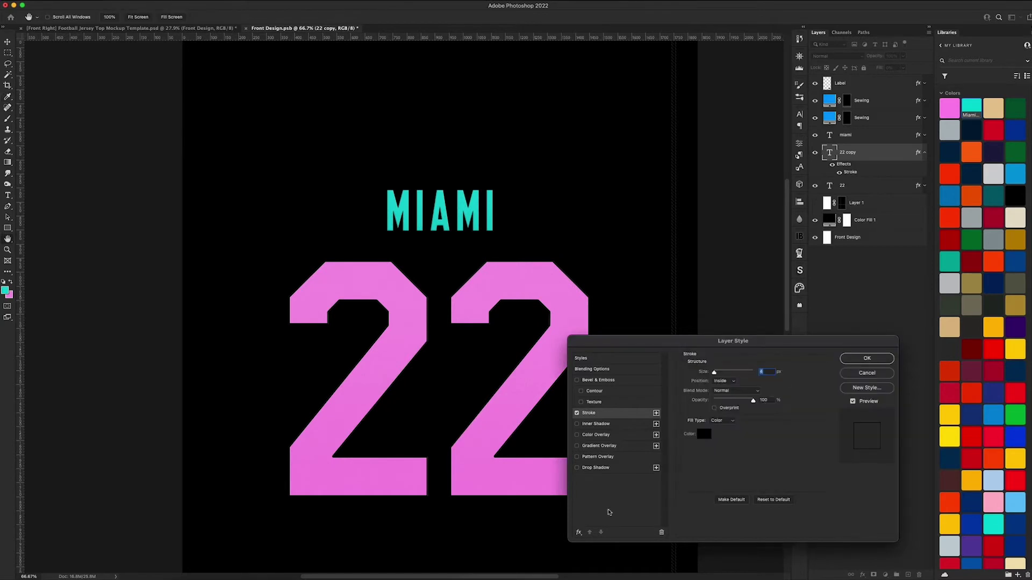
- Add a second stroke to the 22 copy layer and colour the lower one with the Miami blue foreground colour
click(581, 533)
click(599, 487)
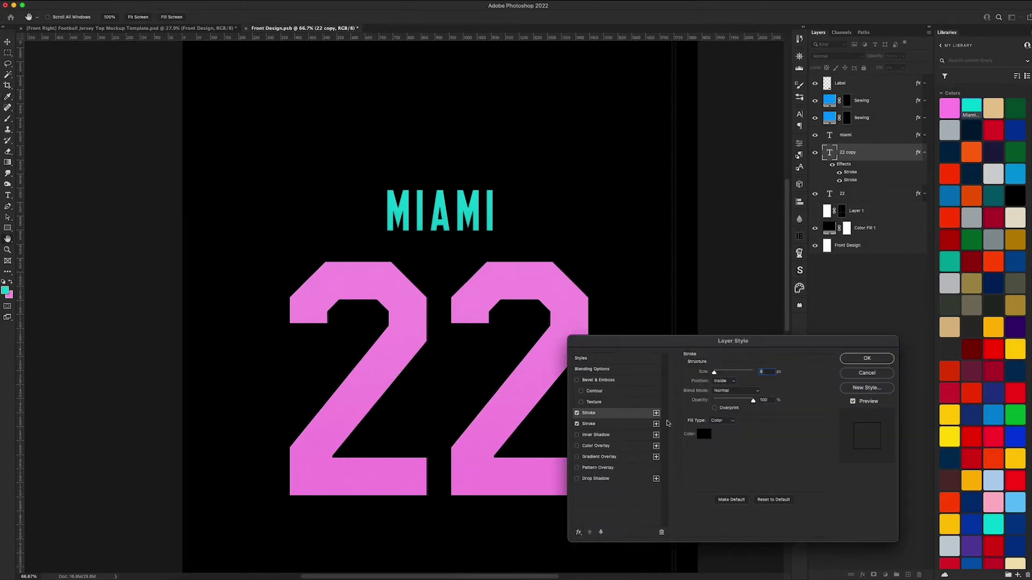
click(709, 439)
click(882, 359)
click(627, 423)
click(709, 439)
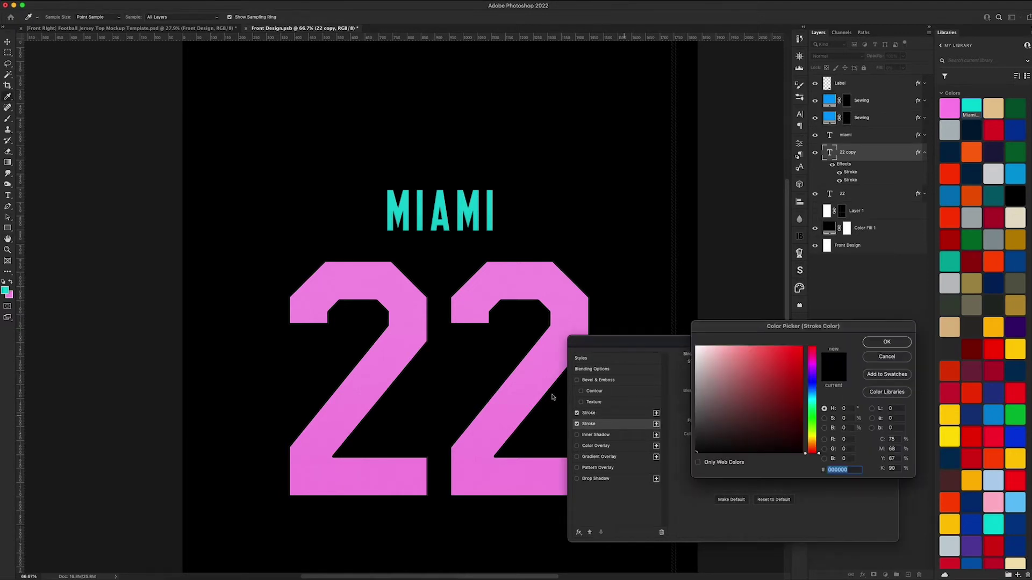
click(11, 285)
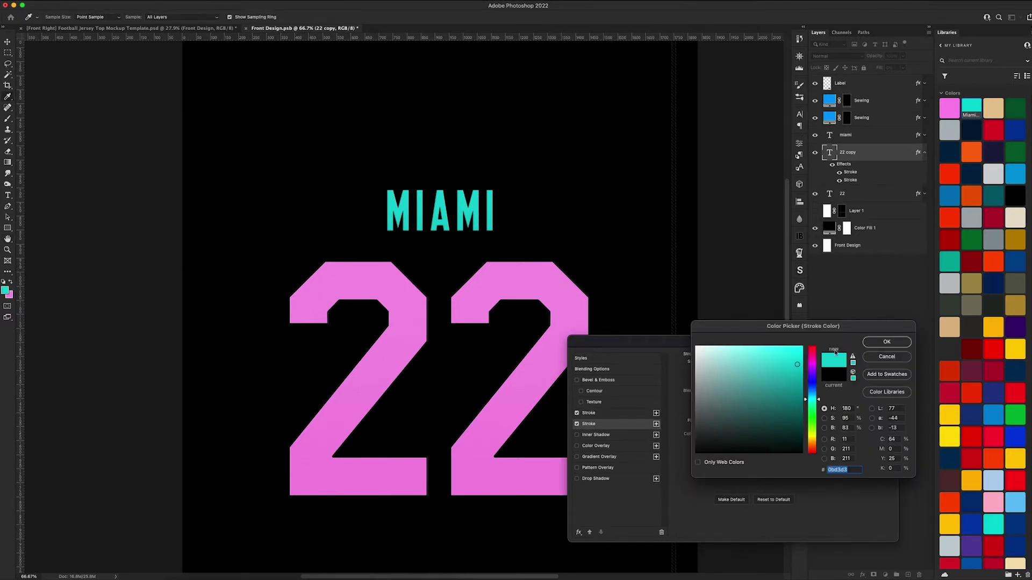
click(887, 342)
- Position the blue stroke Outside at 6 px, set the black stroke's size to 6 px, and apply the layer style
click(725, 382)
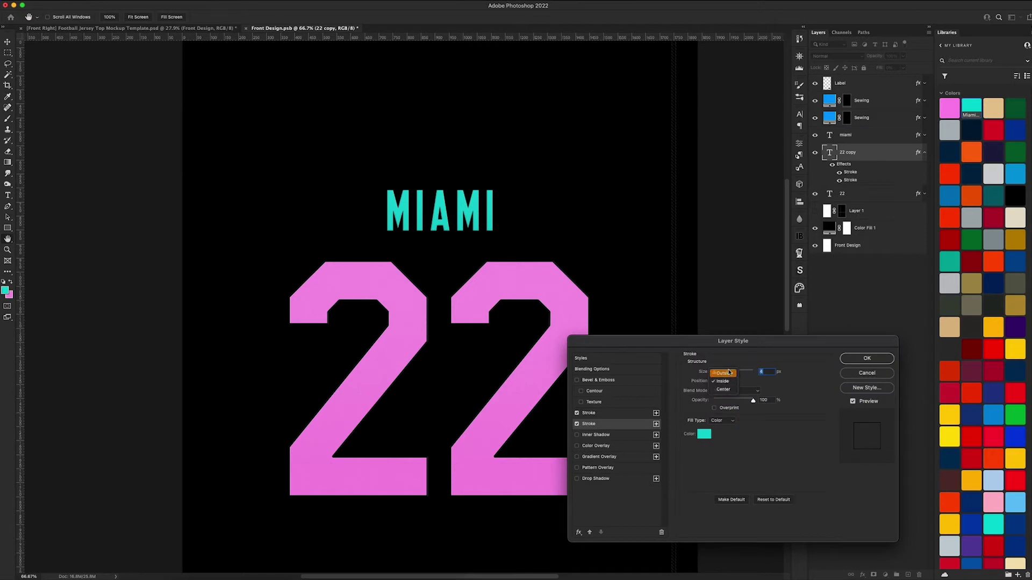
click(726, 372)
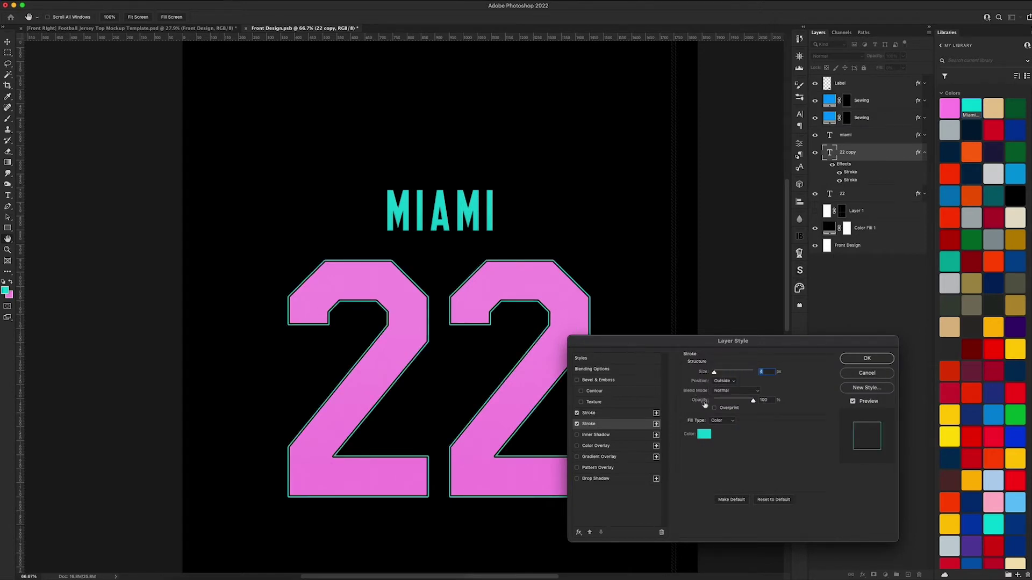
text(6)
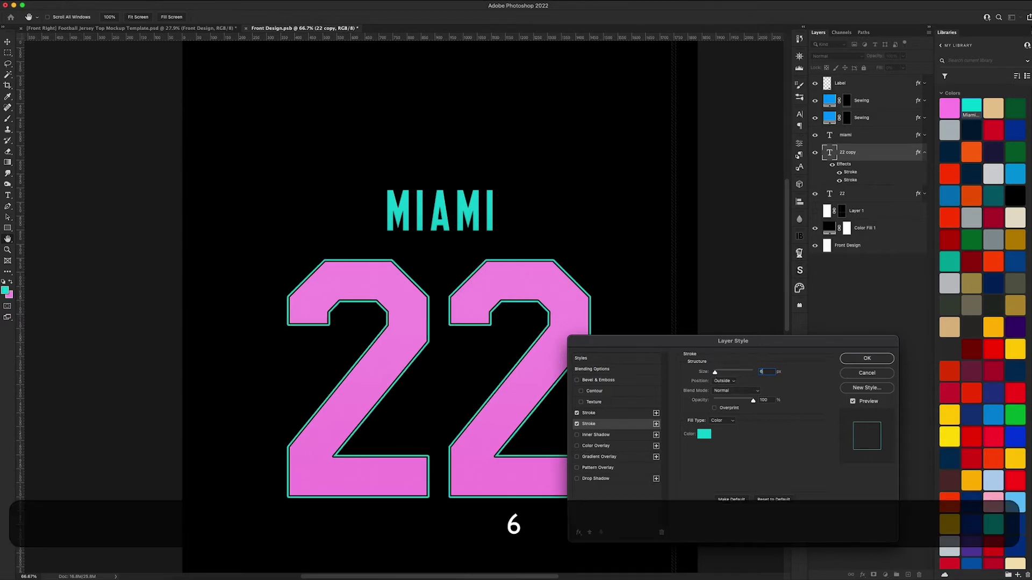
click(589, 412)
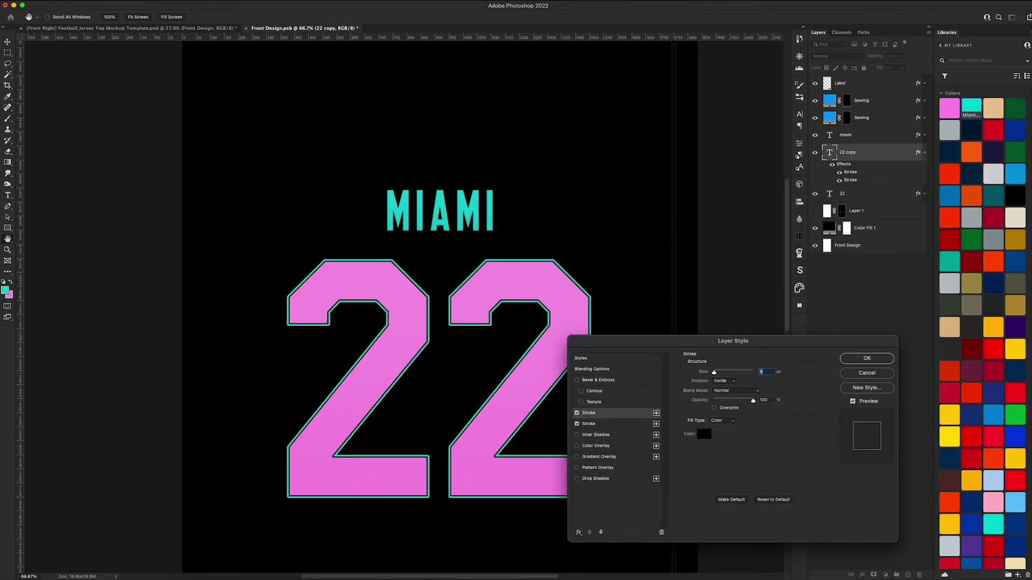
text(6)
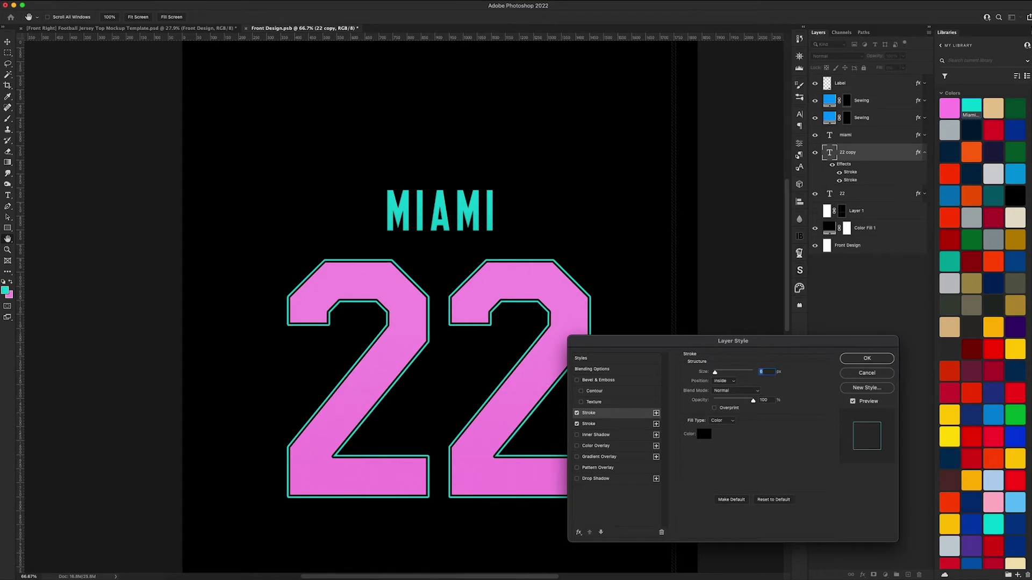
click(867, 358)
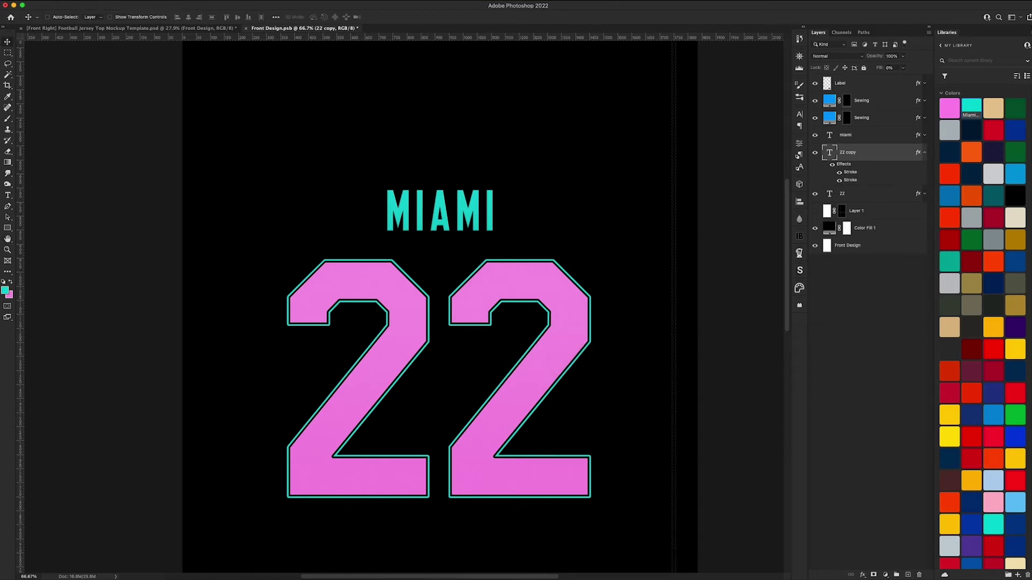
- Rasterize the 22 copy layer's style and paste the original 22 layer's style onto it
ctrl+click(866, 154)
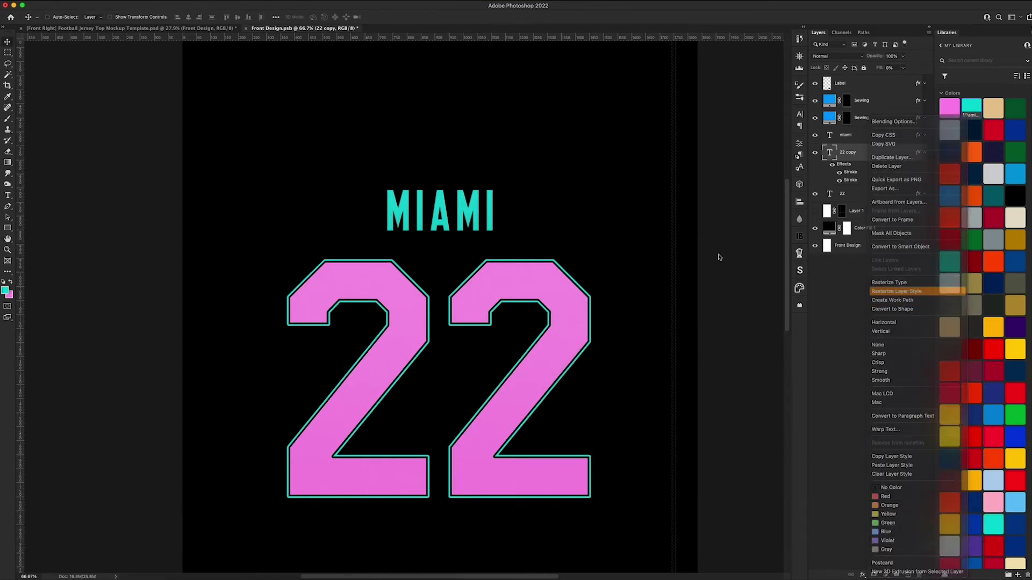
click(896, 291)
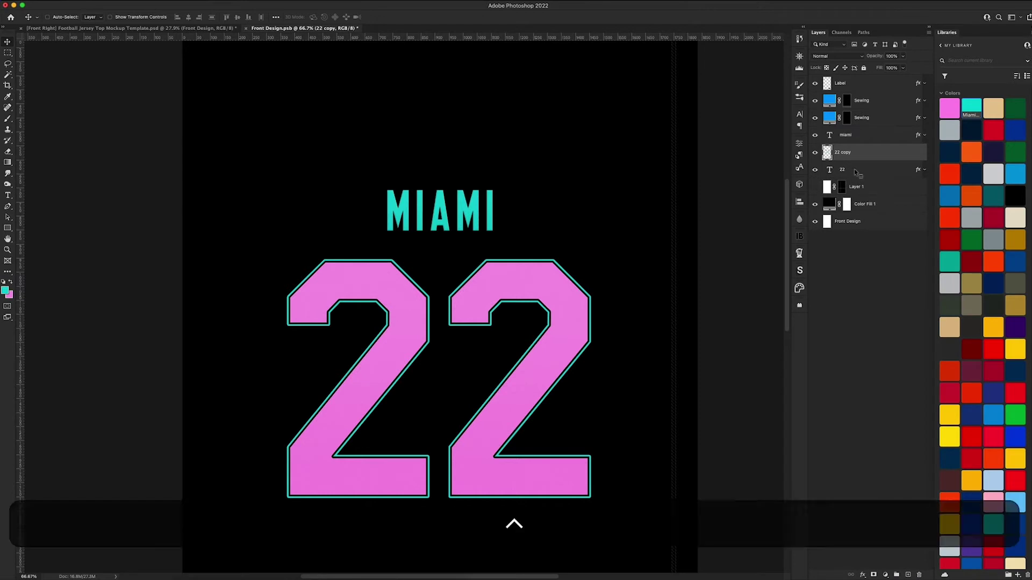
ctrl+click(856, 172)
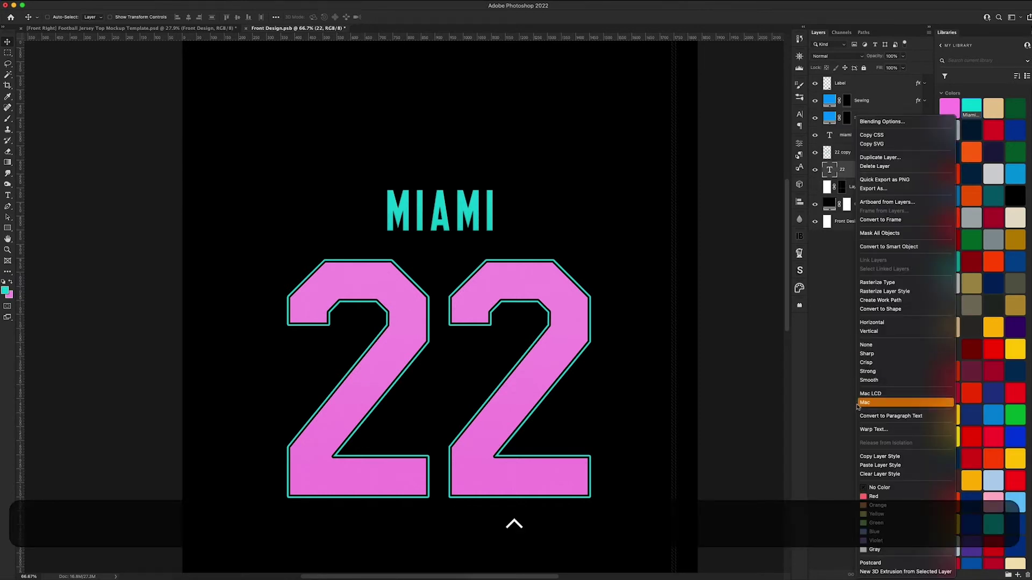
click(879, 456)
ctrl+click(854, 154)
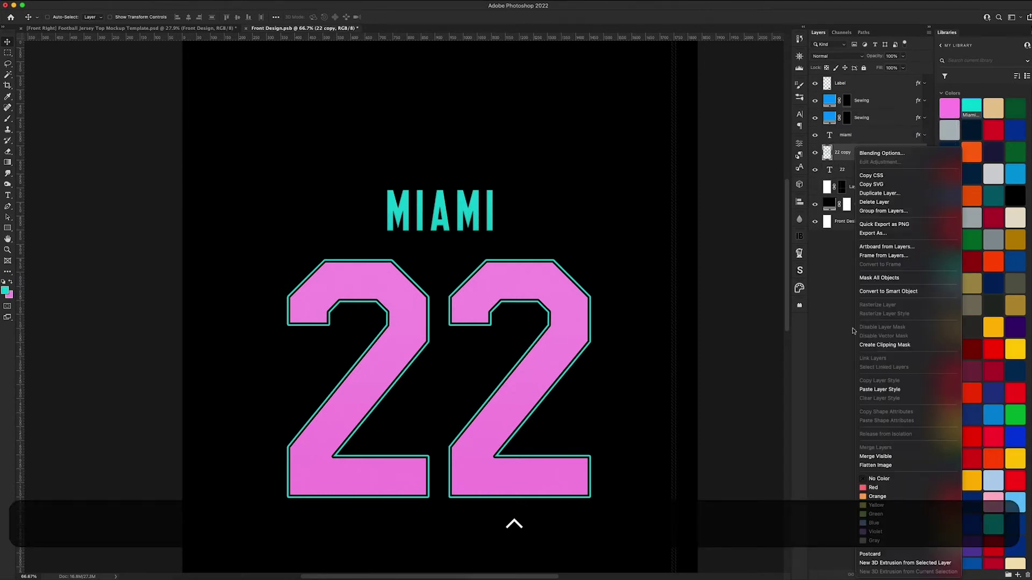
click(880, 390)
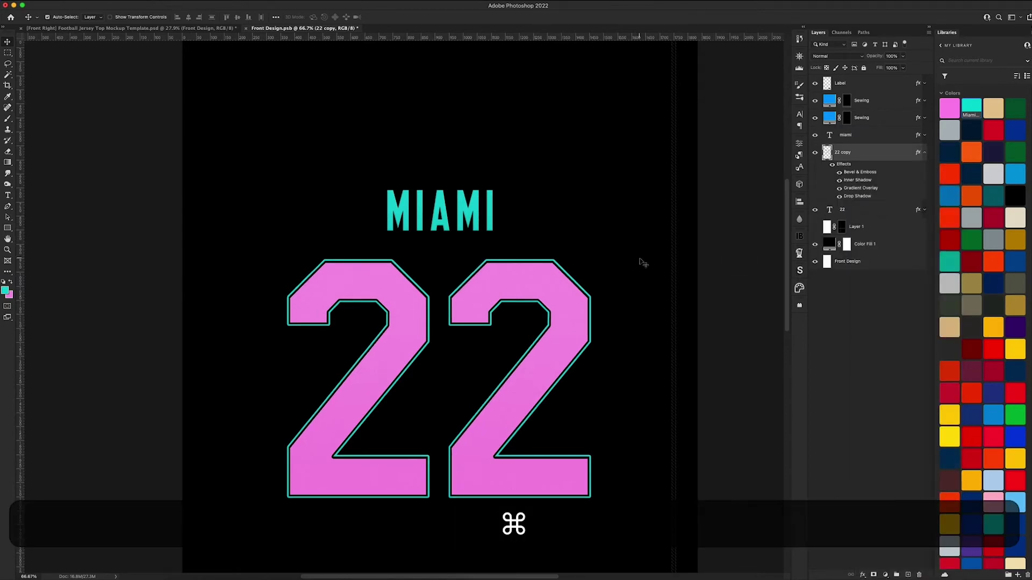
- Check the outline texture up close, save the Front Design file, and return to the jersey mockup template
key(super+equal)
key(super+equal)
key(super+equal)
key(super+minus)
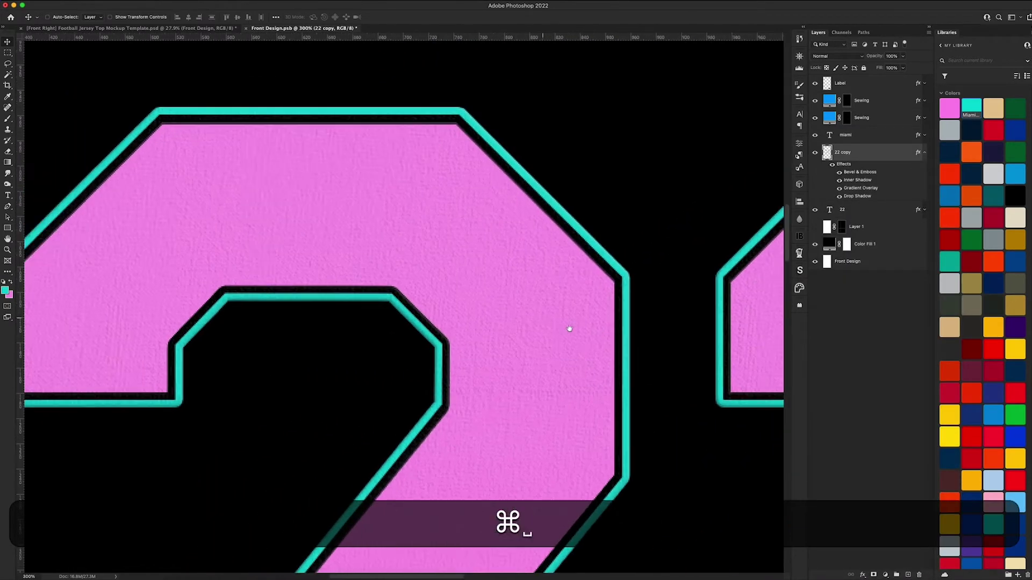
key(super+equal)
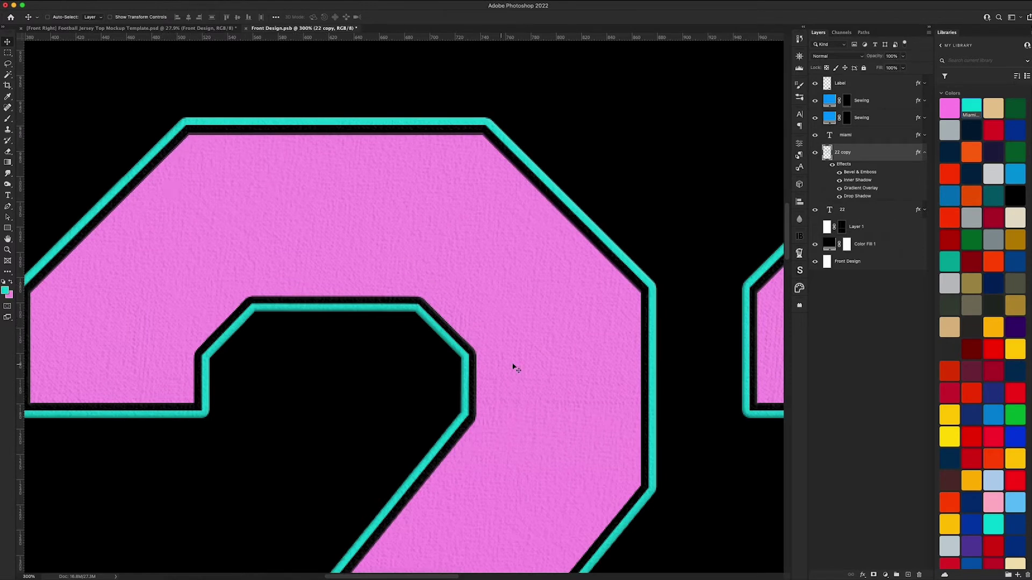
key(super+0)
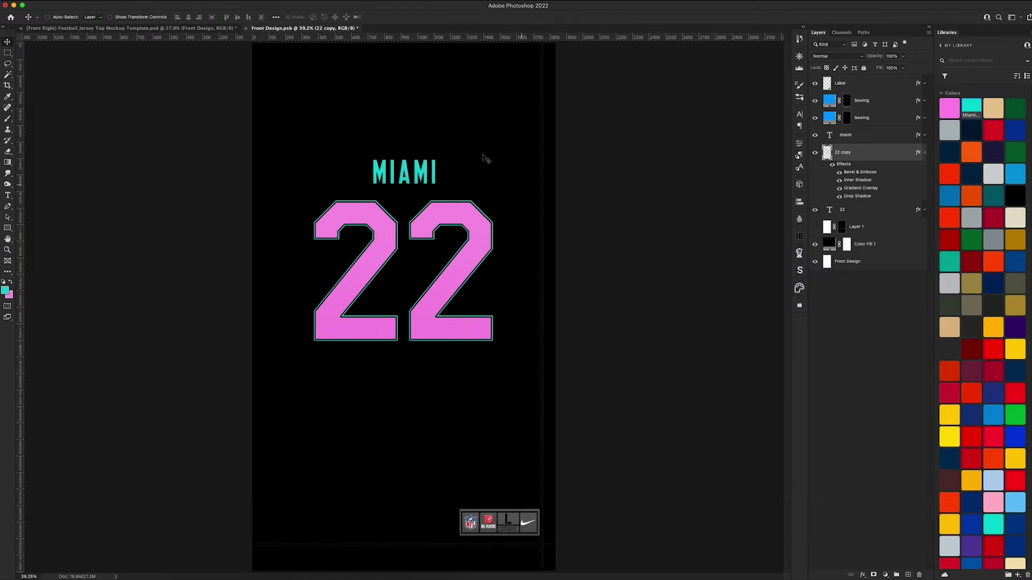
key(super)
key(super+s)
click(158, 29)
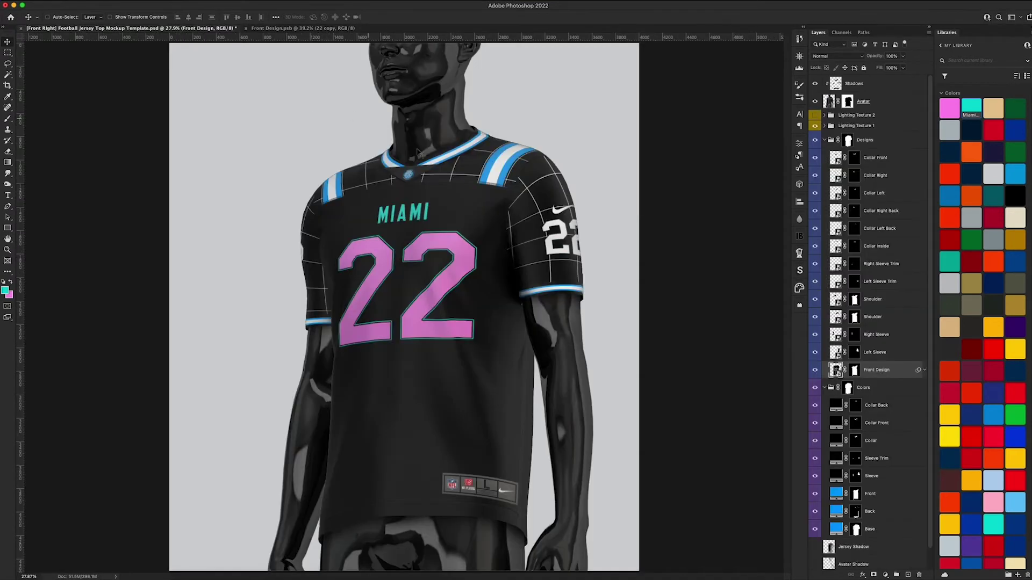
- Examine how the outlined number and the MIAMI lettering sit on the jersey mockup
key(super+minus)
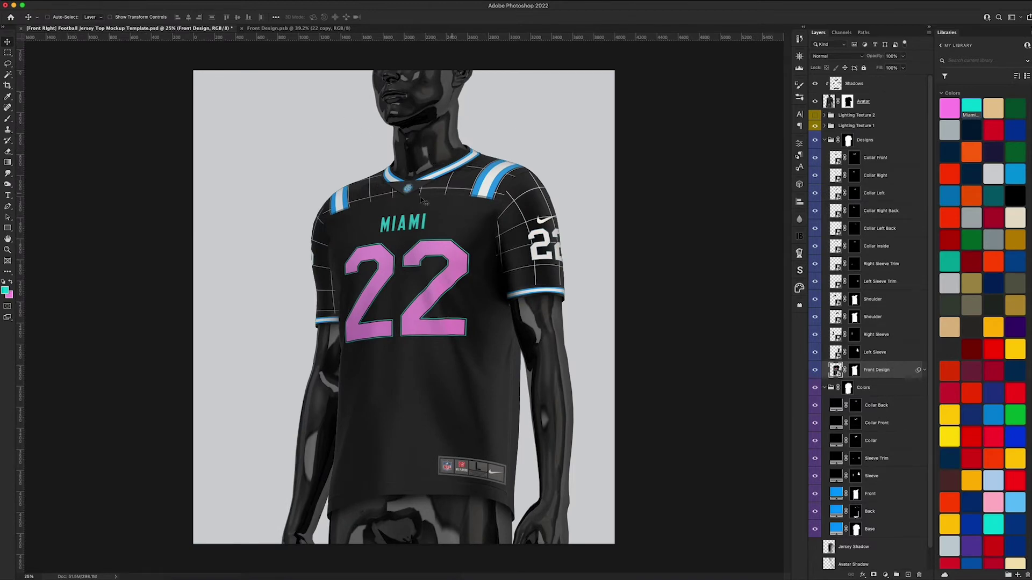
key(super+equal)
key(super+equal)
key(super+equal)
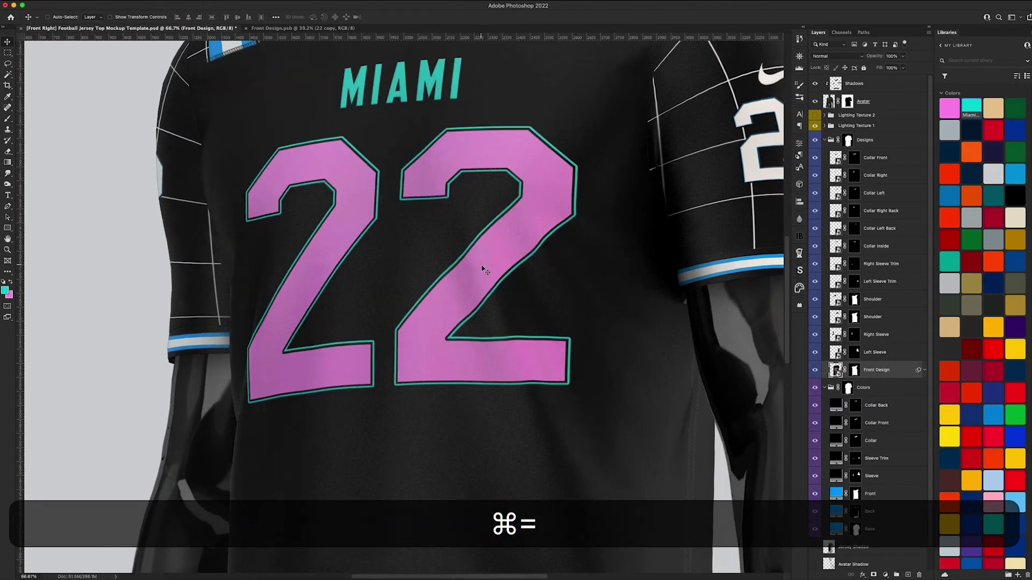
key(super)
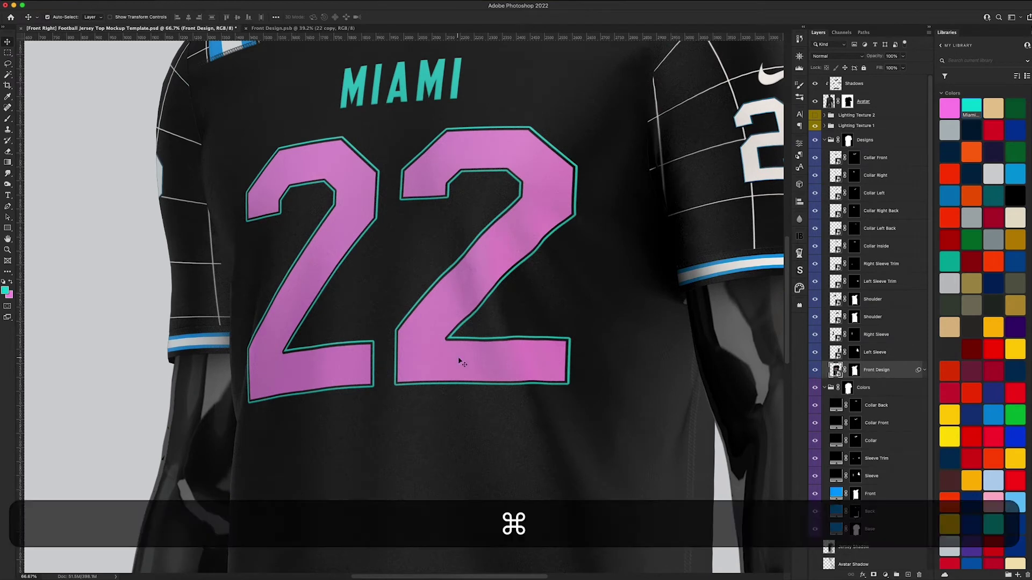
key(super+minus)
key(super+minus)
key(super+0)
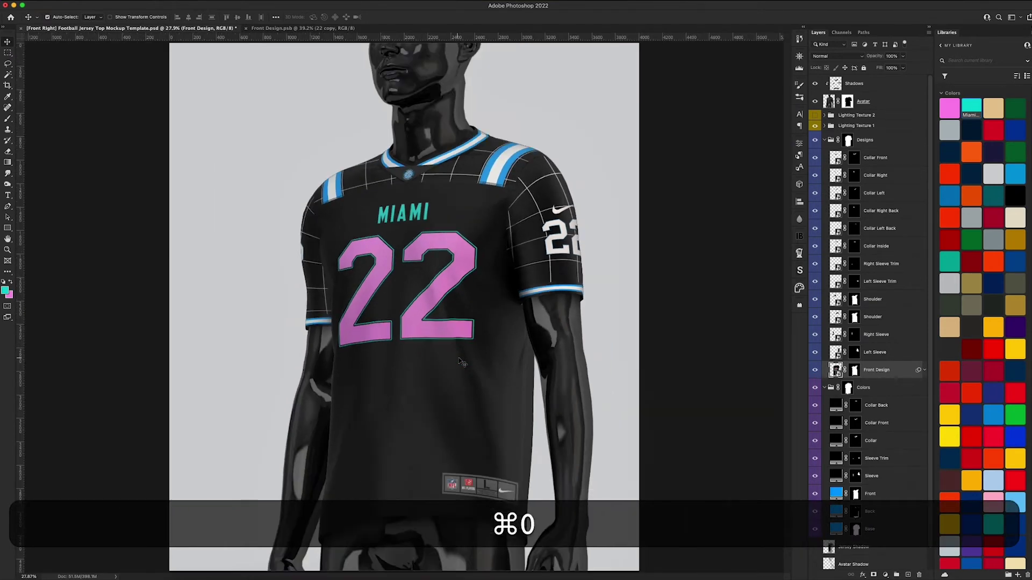
key(super)
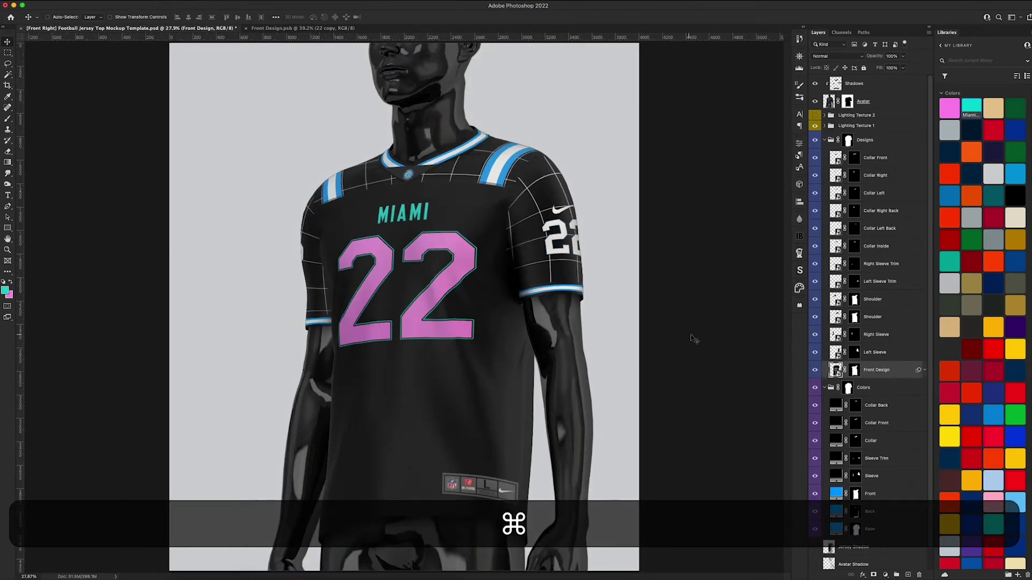
- Toggle the Displace smart filter on the Front Design layer off and on to compare, and delete that filter
click(923, 371)
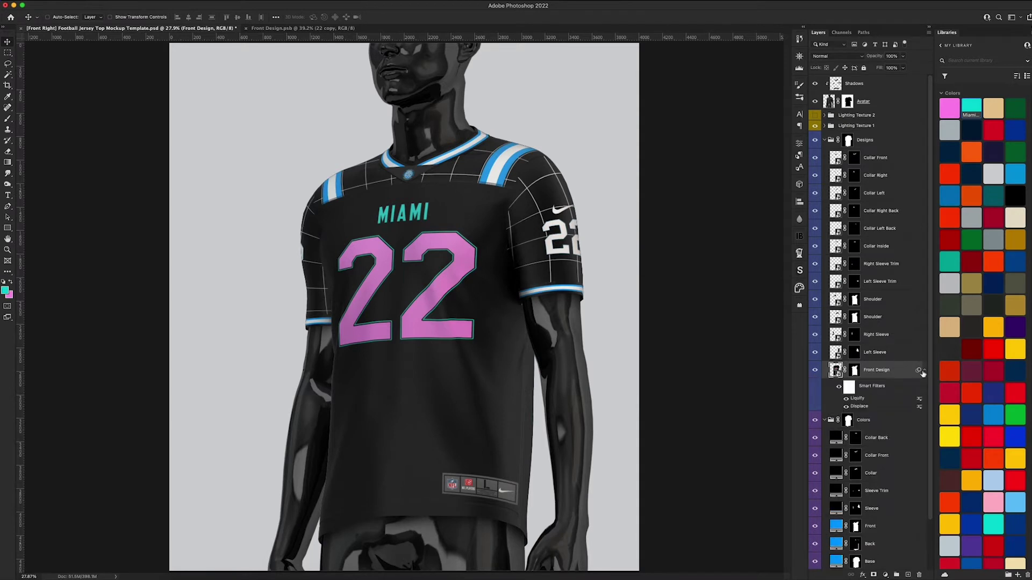
click(847, 406)
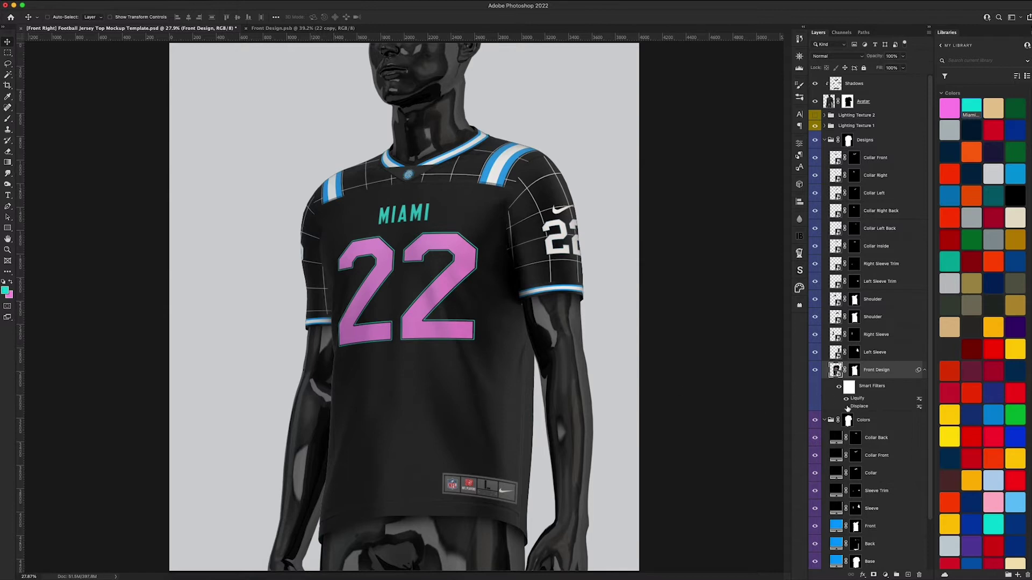
click(846, 407)
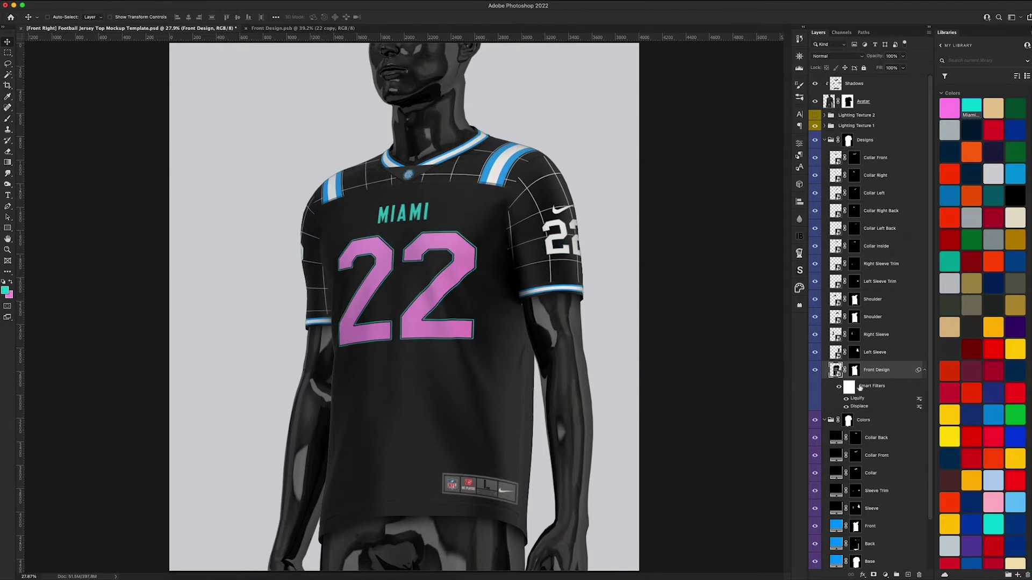
right_click(917, 407)
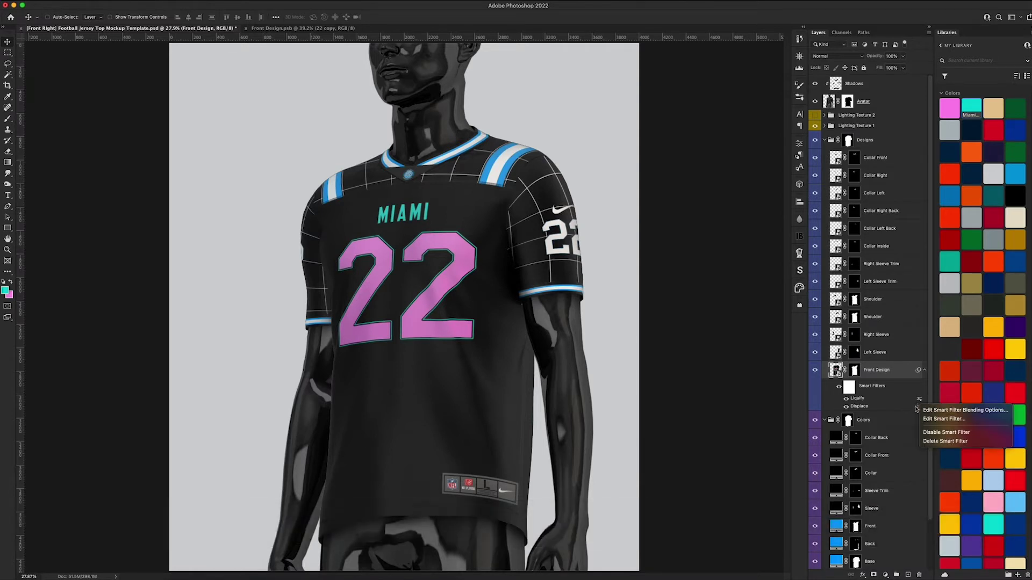
click(923, 433)
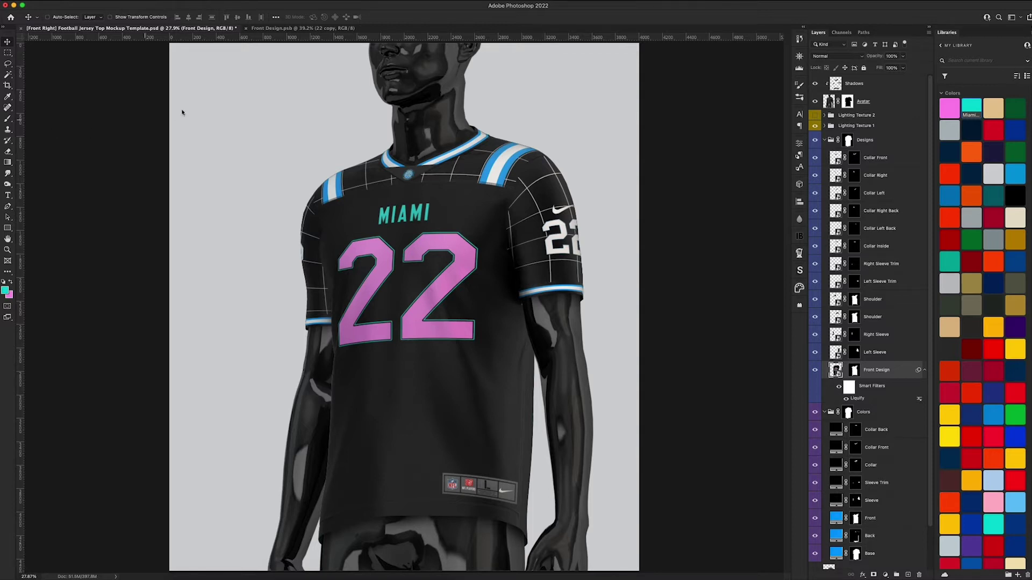
- Apply a Displace filter to the Front Design layer at scale 10 both ways, using Front Right Displace.psd as the map
key(super+alt+f)
drag(590, 12, 619, 145)
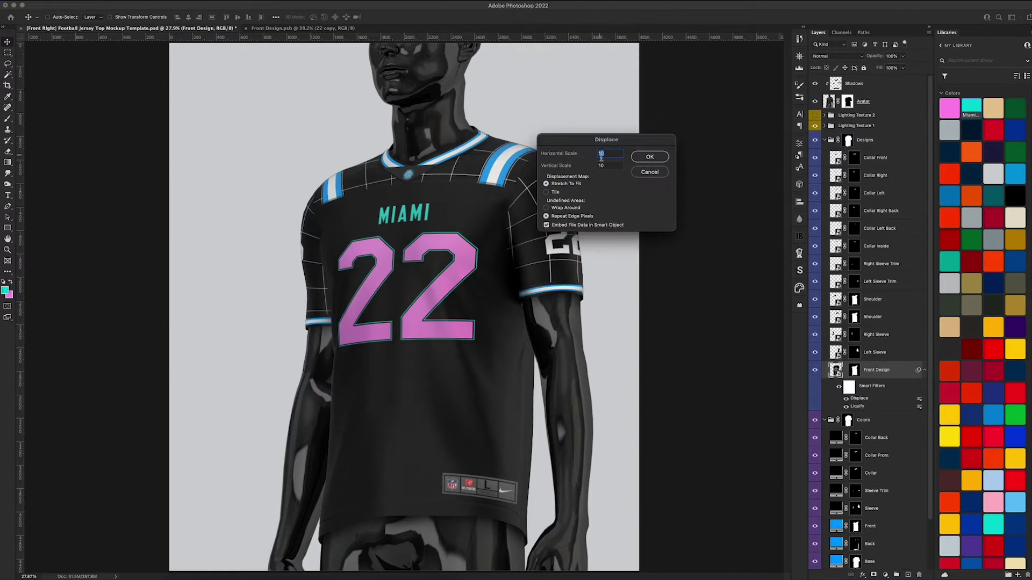
click(606, 153)
double_click(607, 154)
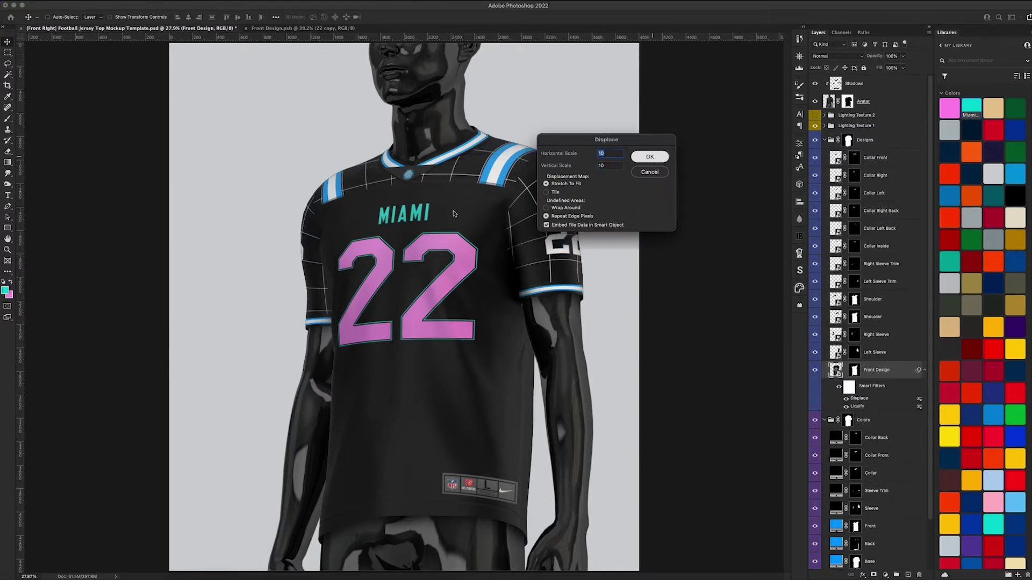
key(Return)
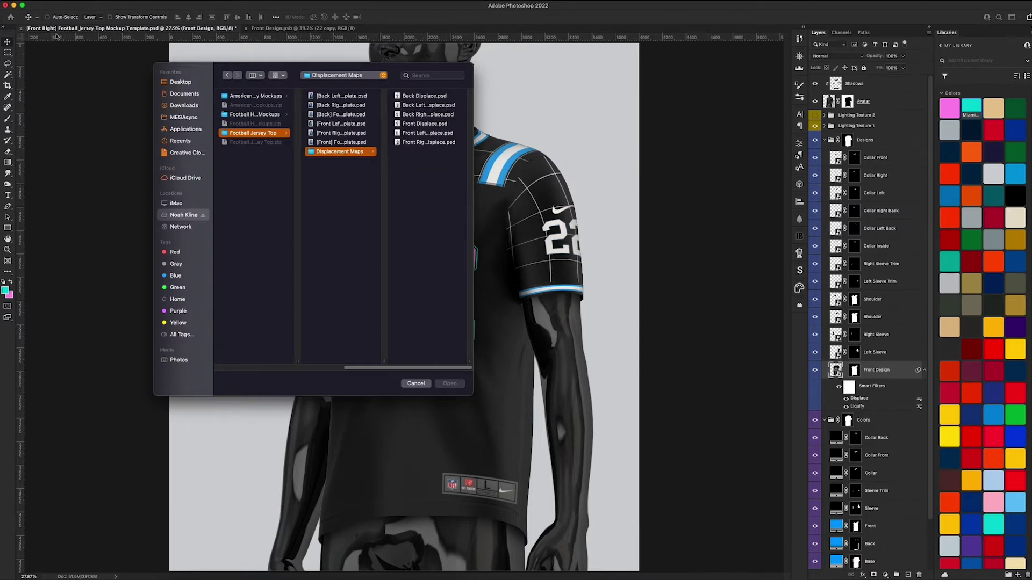
click(422, 142)
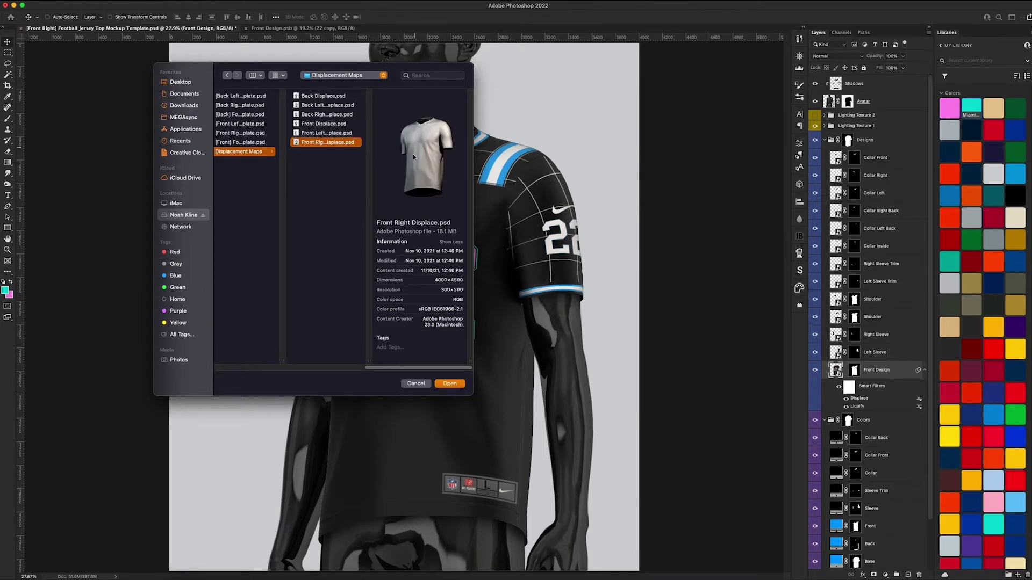
click(449, 384)
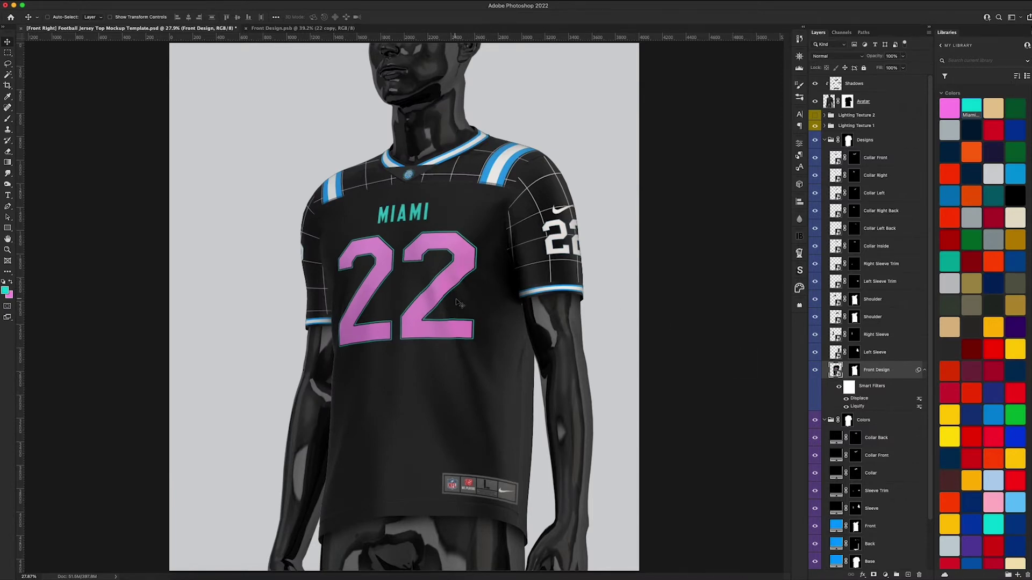
- Check up close how the number 22 follows the jersey folds, and collapse the Front Design layer's smart filter list
key(super+equal)
key(super+equal)
key(super+equal)
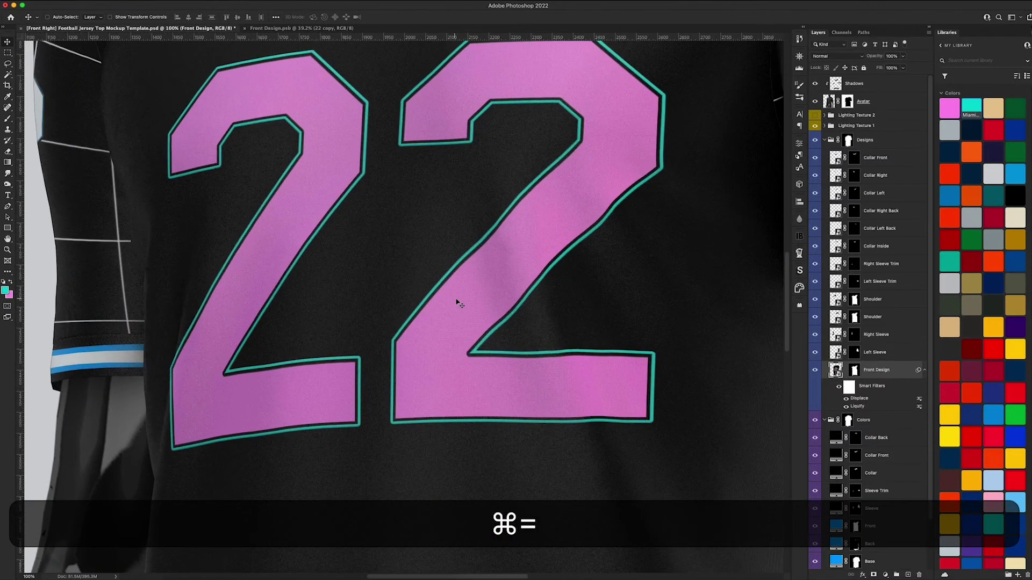
key(super+equal)
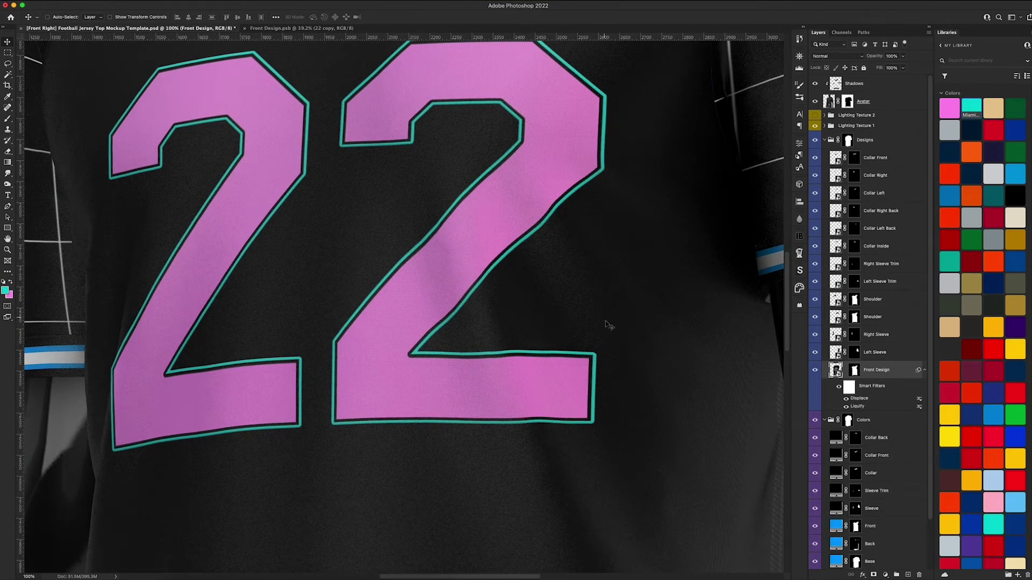
key(super)
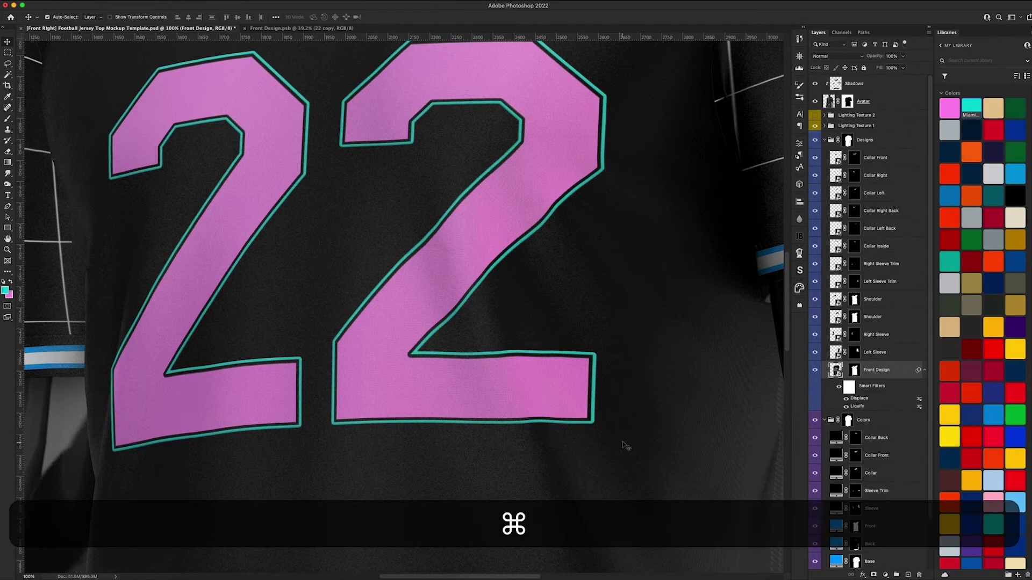
key(super+0)
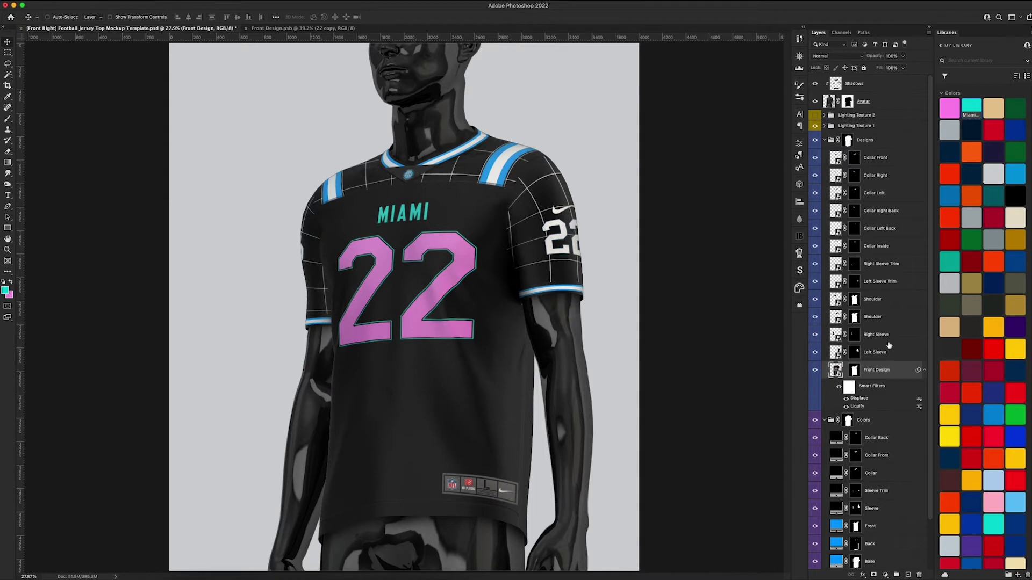
click(920, 371)
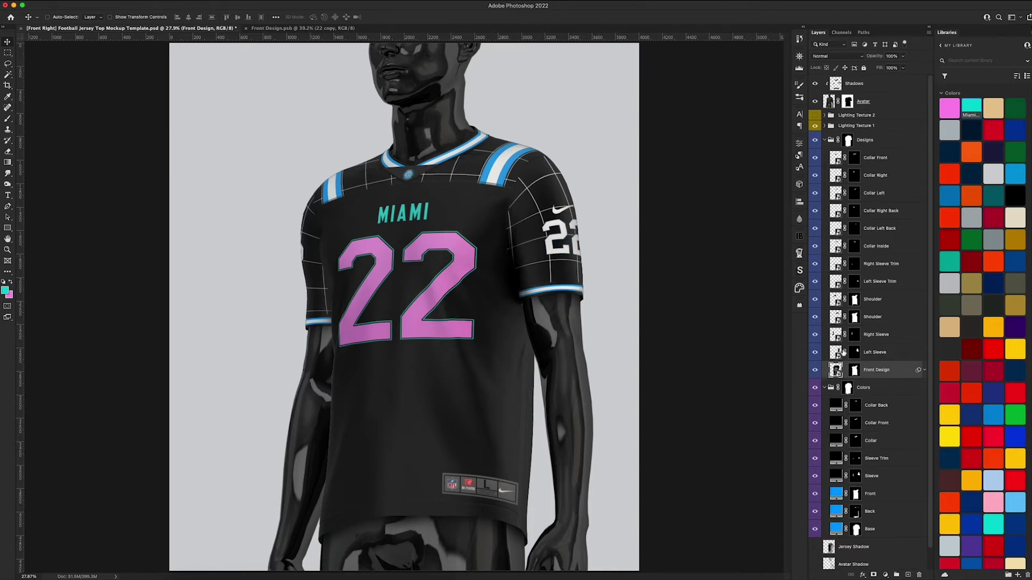
- Set the Base colour fill to black and hide the Front and Back colour fills
key(super+minus)
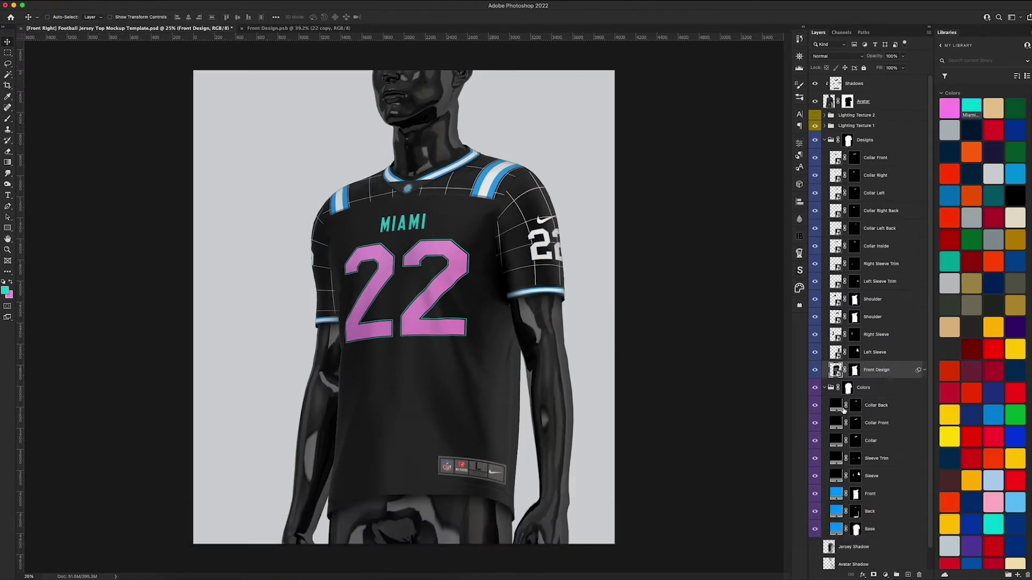
click(867, 530)
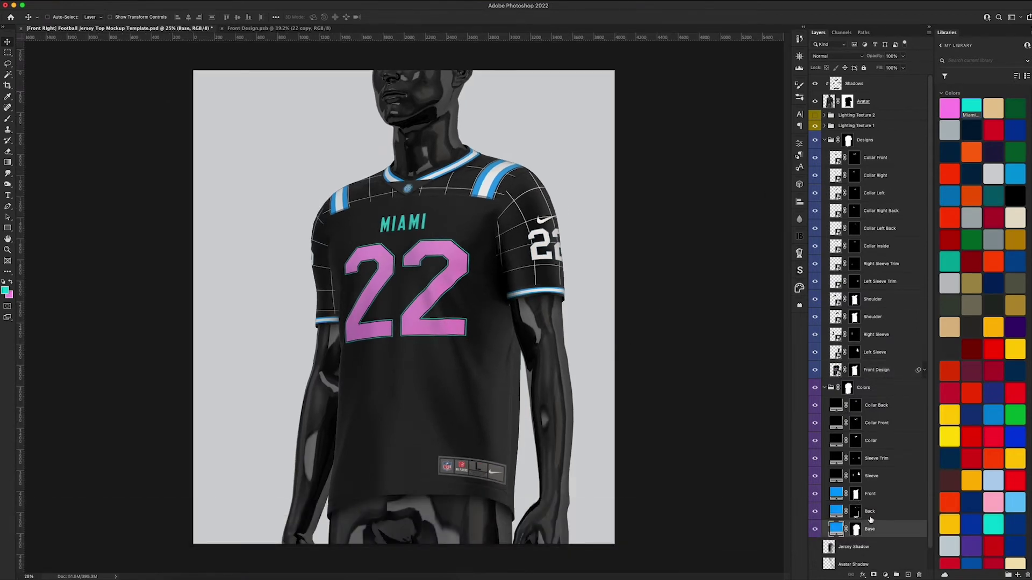
double_click(836, 530)
drag(776, 452, 646, 519)
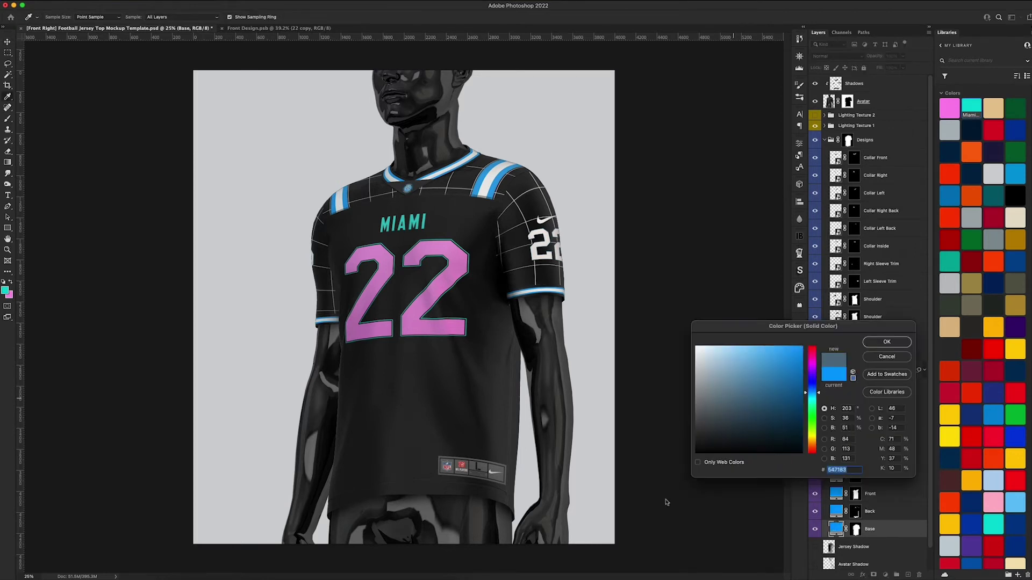
click(868, 347)
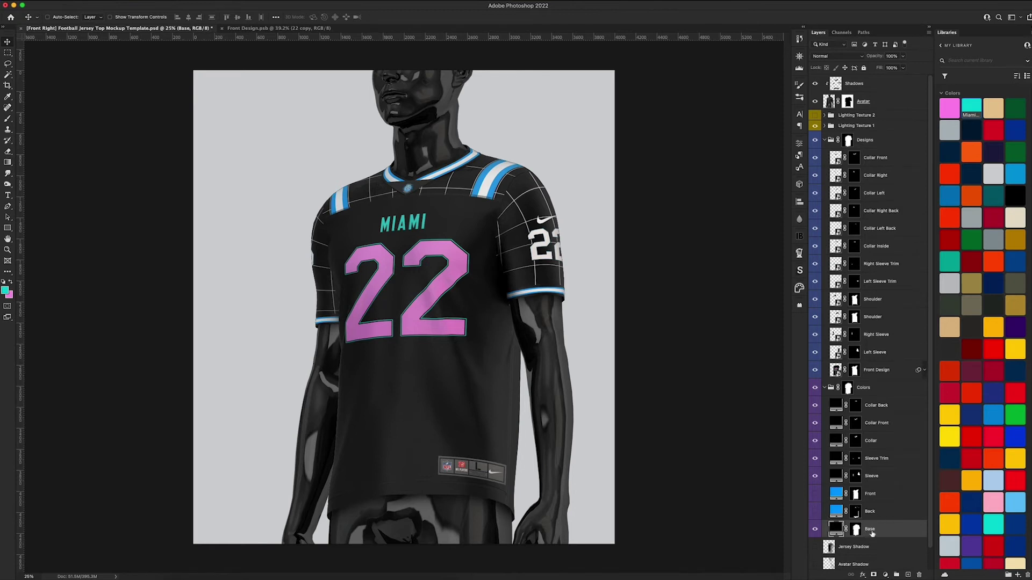
- Recolour the Collar Back, Collar Front and Collar fills with the library's Miami pink
shift+click(874, 407)
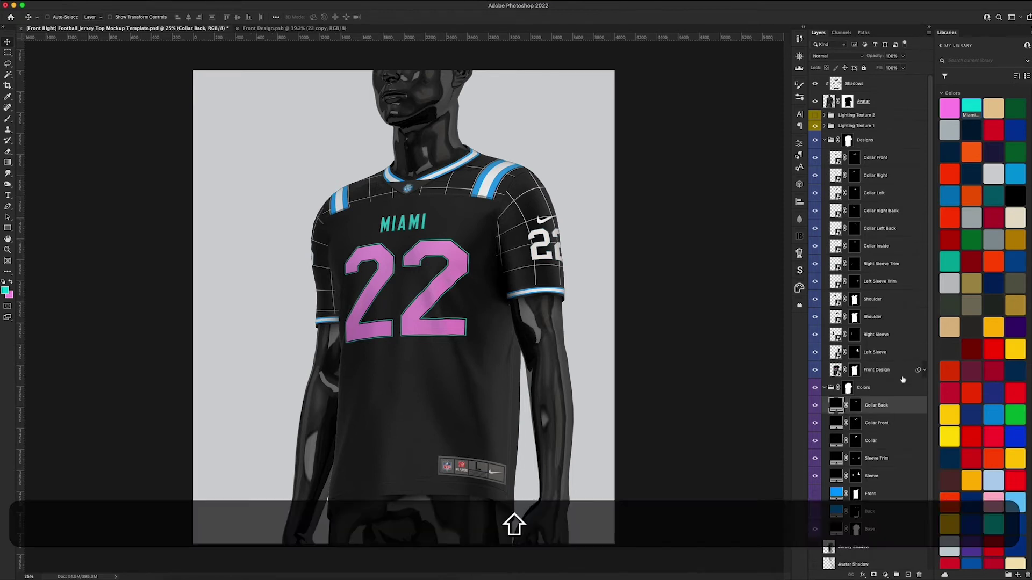
shift+click(874, 441)
click(950, 107)
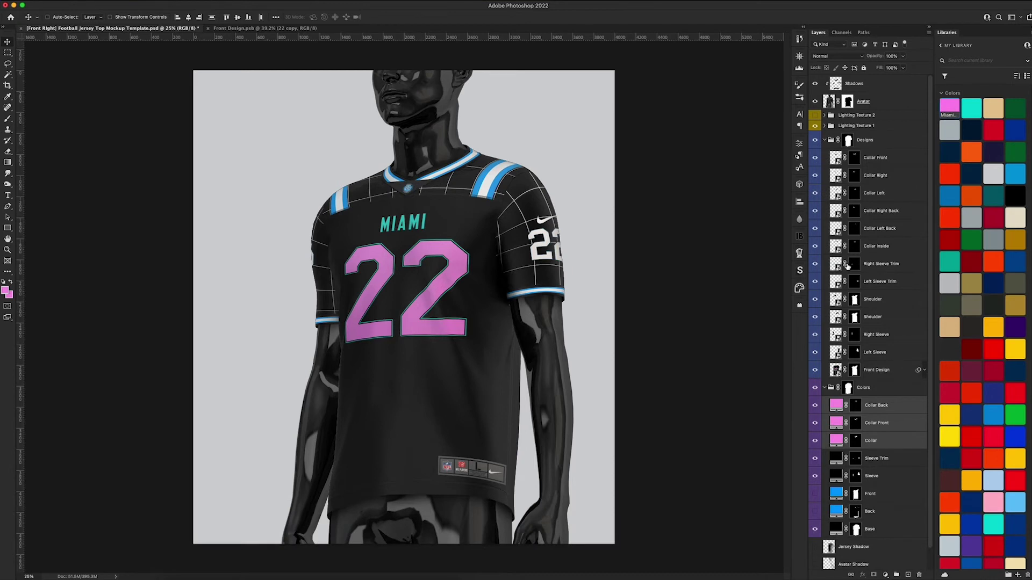
- Recolour the Sleeve fill Miami teal and the Sleeve Trim fill Miami pink, checking both with the Designs group temporarily hidden
click(874, 476)
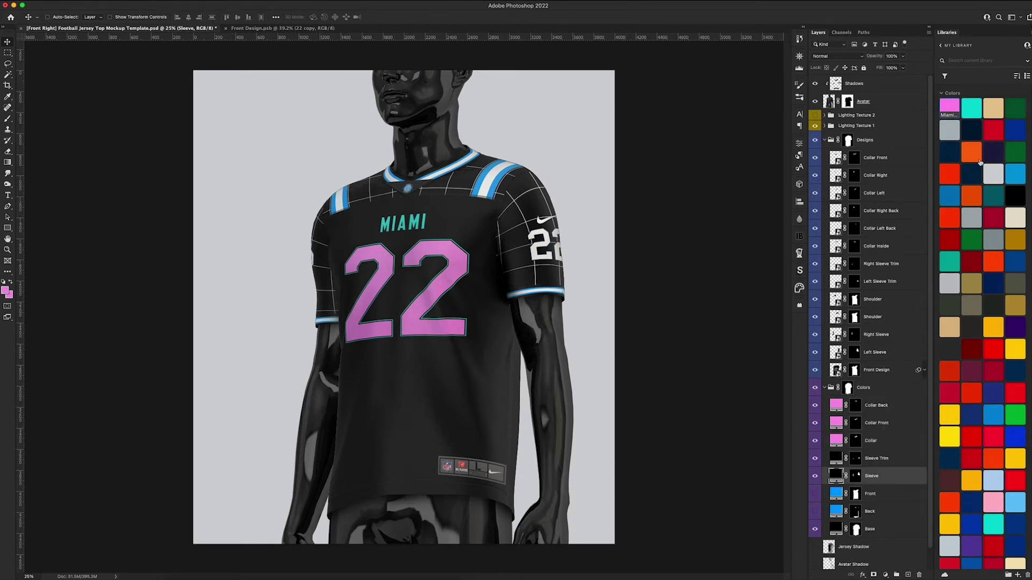
click(971, 108)
click(878, 460)
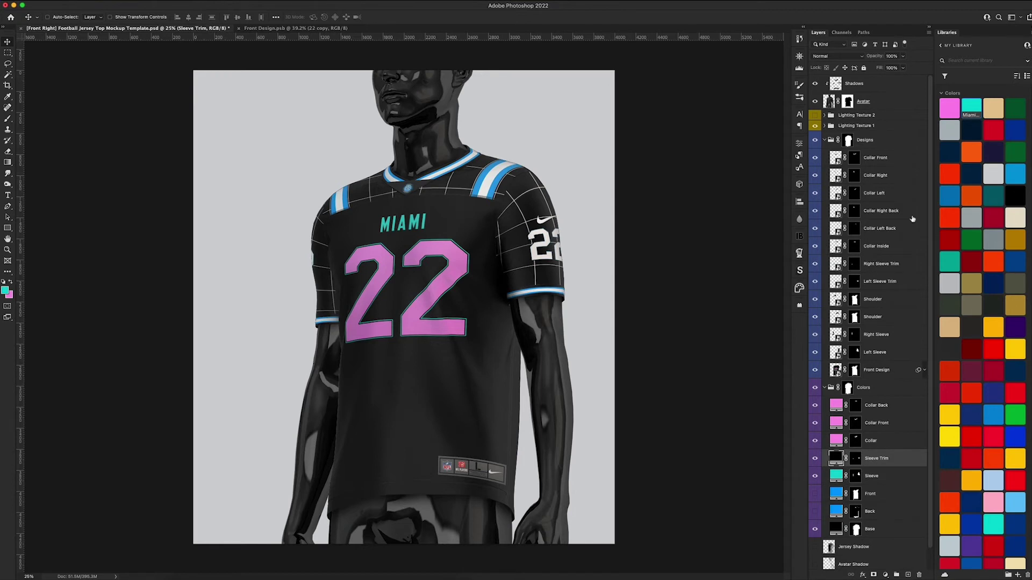
click(949, 107)
click(816, 140)
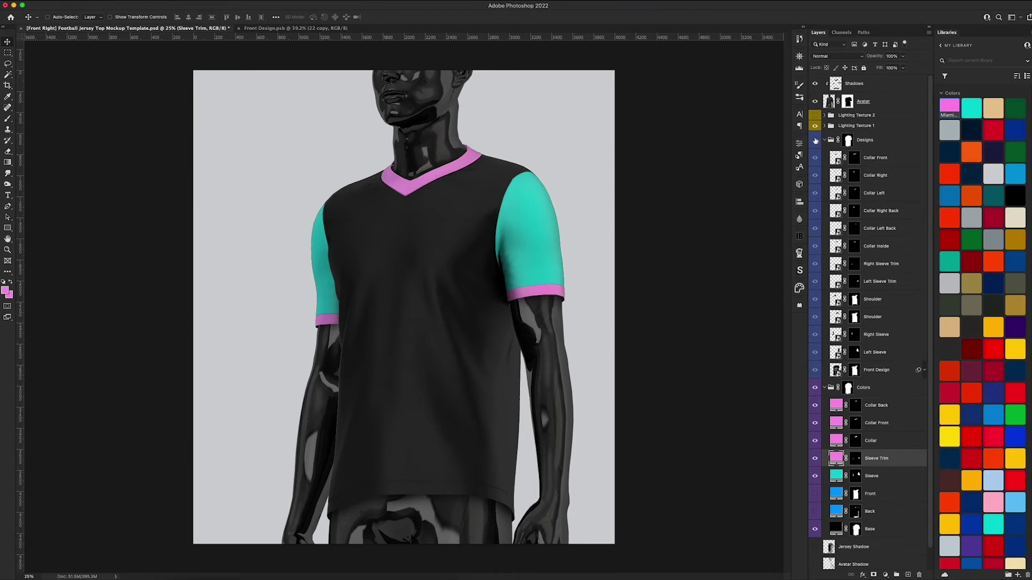
click(815, 140)
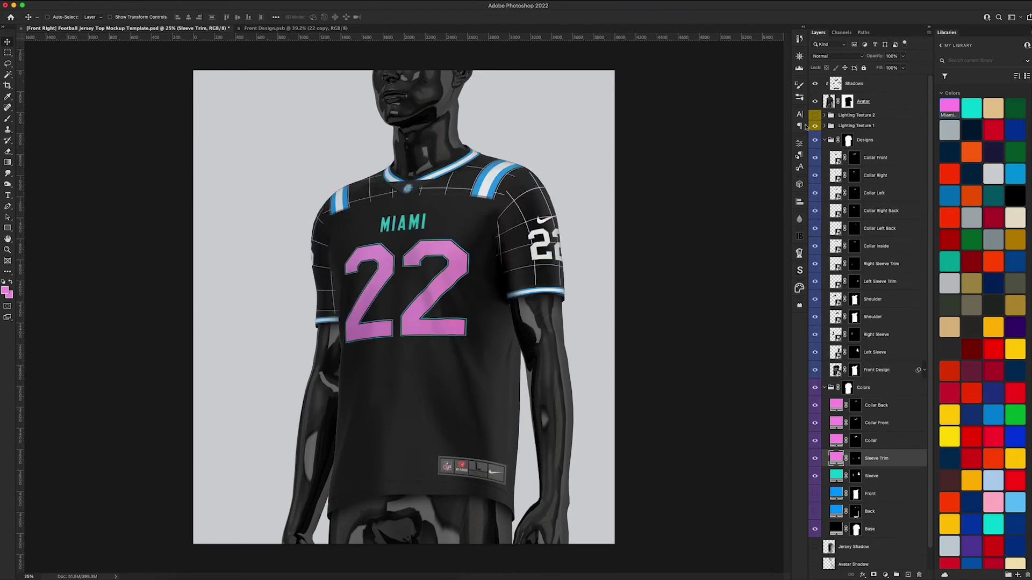
- Open the contents of the Collar Front smart object, and examine the crest and mesh pattern on the mockup's collar
double_click(837, 160)
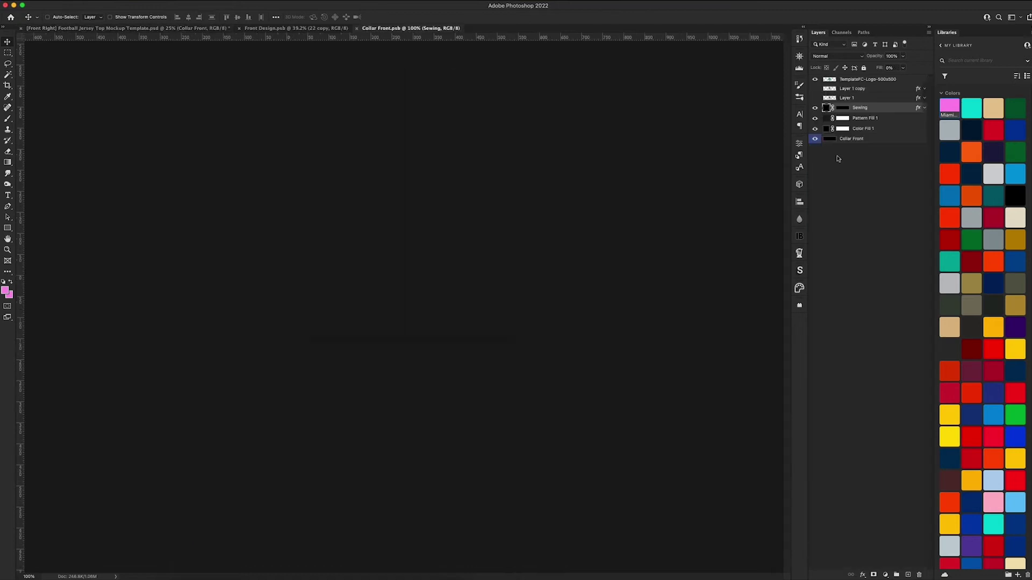
key(super)
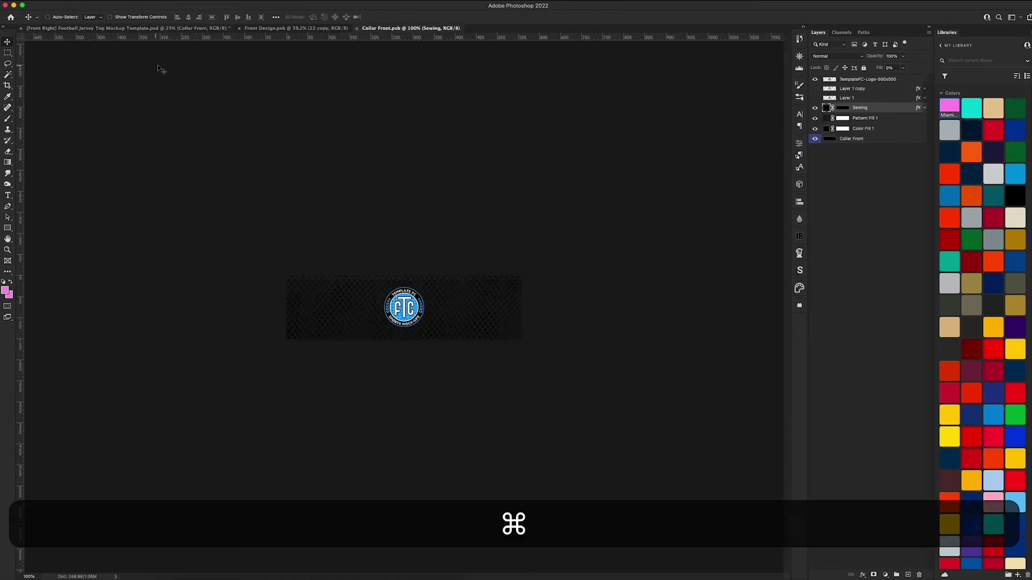
key(super+grave)
key(super+equal)
key(super+equal)
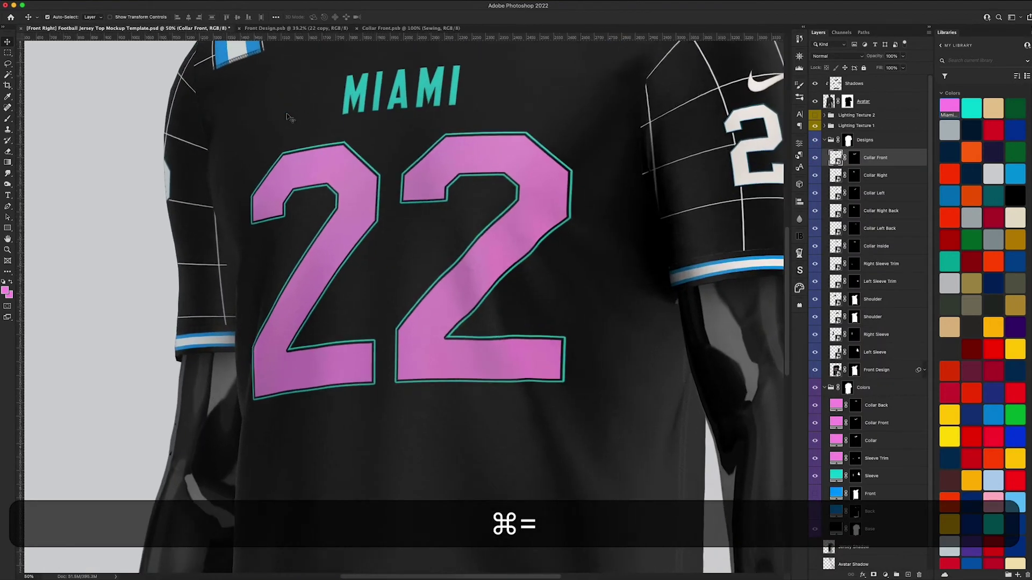
key(super+equal)
scroll(338, 105, up, 5)
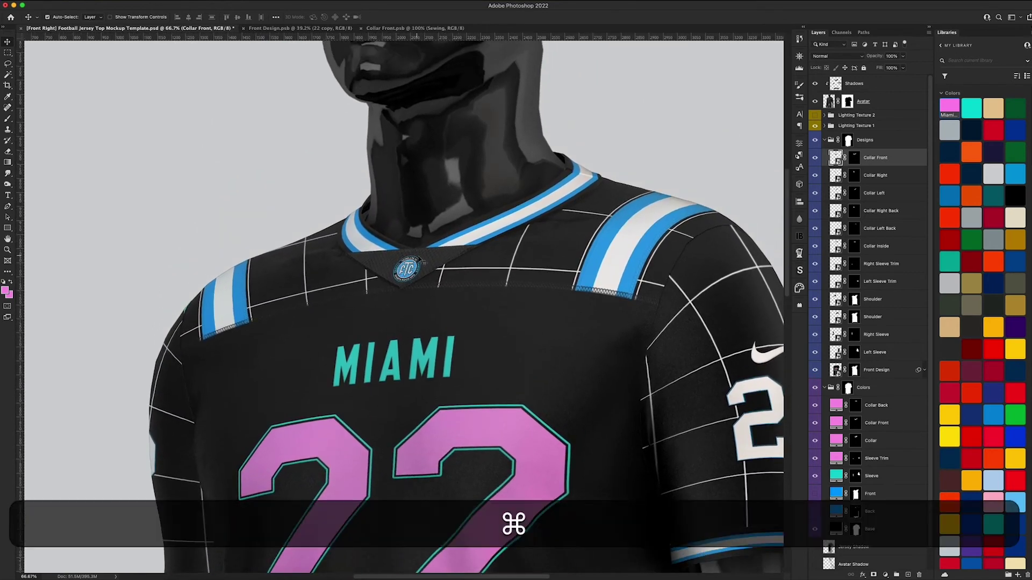
key(super+equal)
key(super+equal)
key(space)
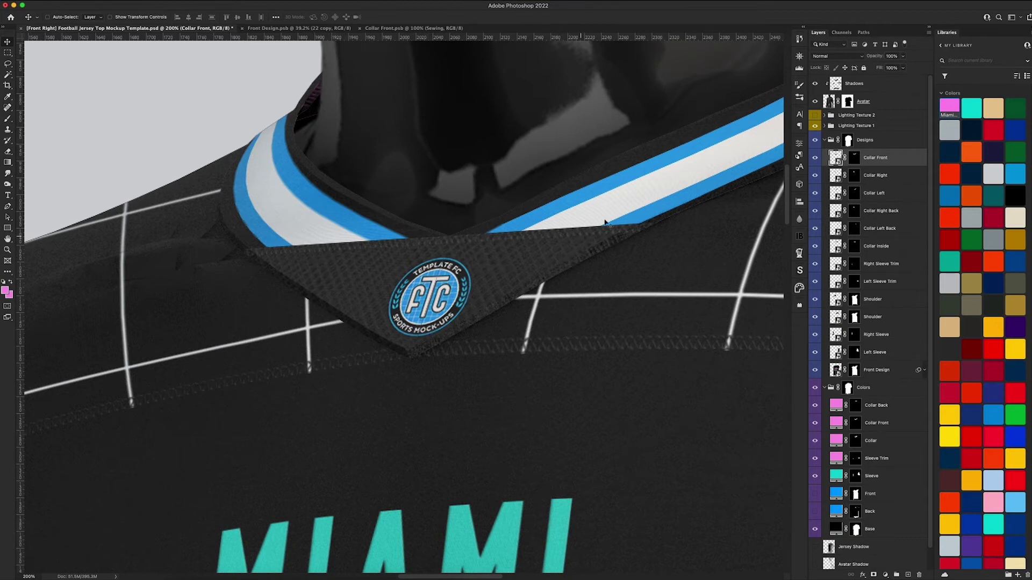
- Hide the Pattern Fill 1 layer in the Collar Front file, save it, and check the collar on the mockup
click(389, 28)
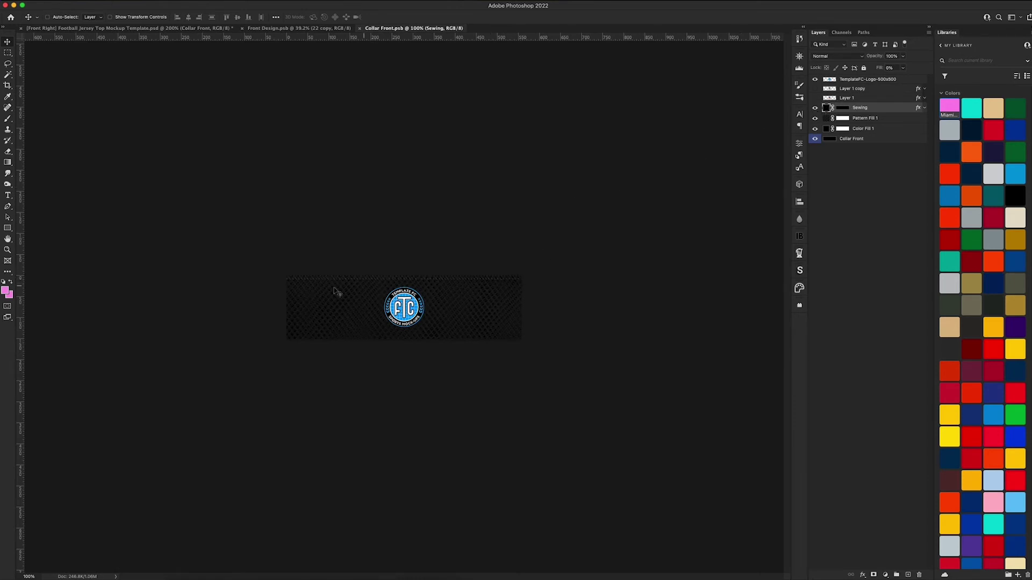
click(816, 109)
click(814, 119)
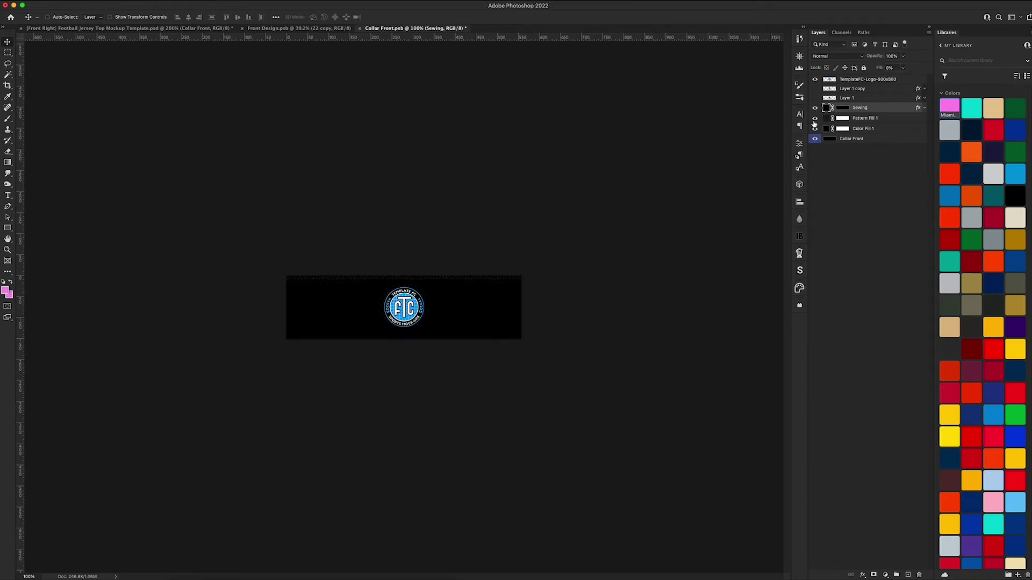
click(815, 119)
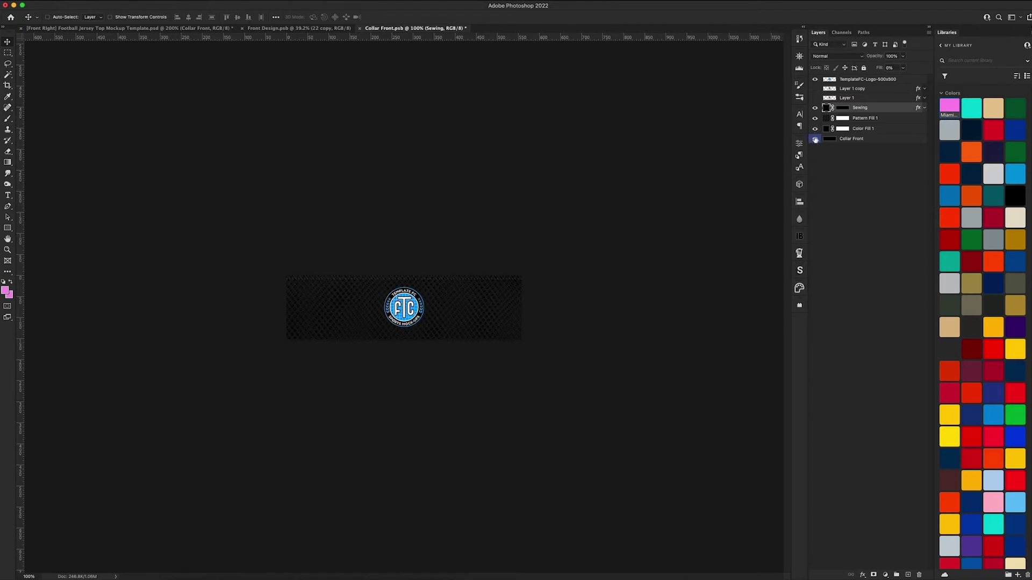
click(815, 119)
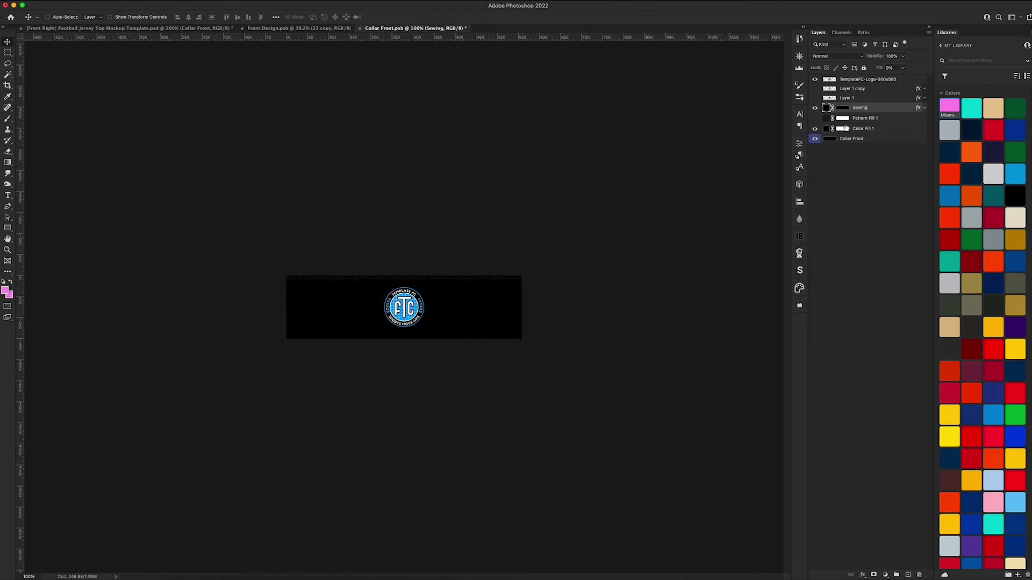
key(super+s)
click(94, 30)
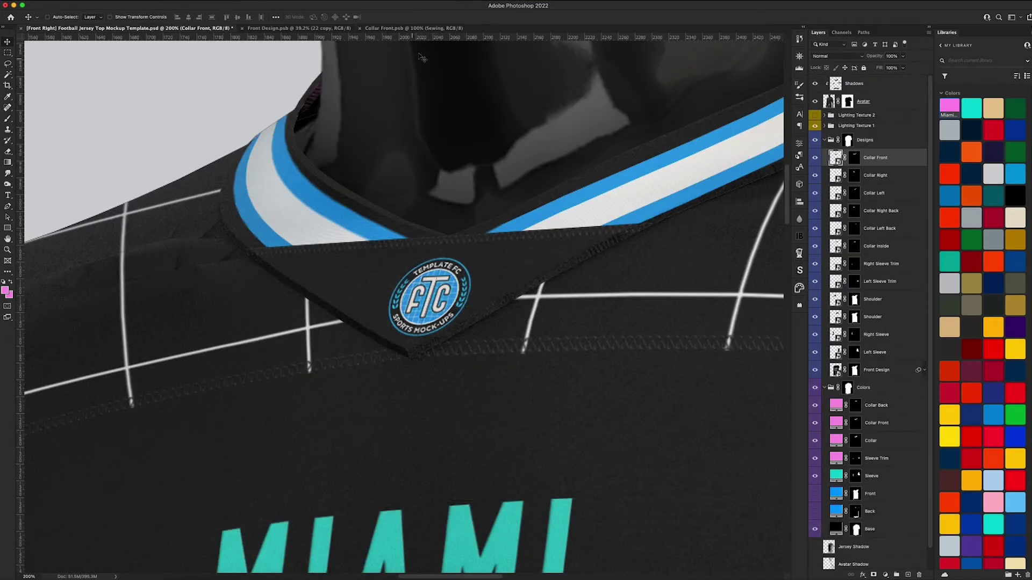
- Show Pattern Fill 1 in the Collar Front file at 5% opacity, save, and check the collar on the mockup
click(405, 28)
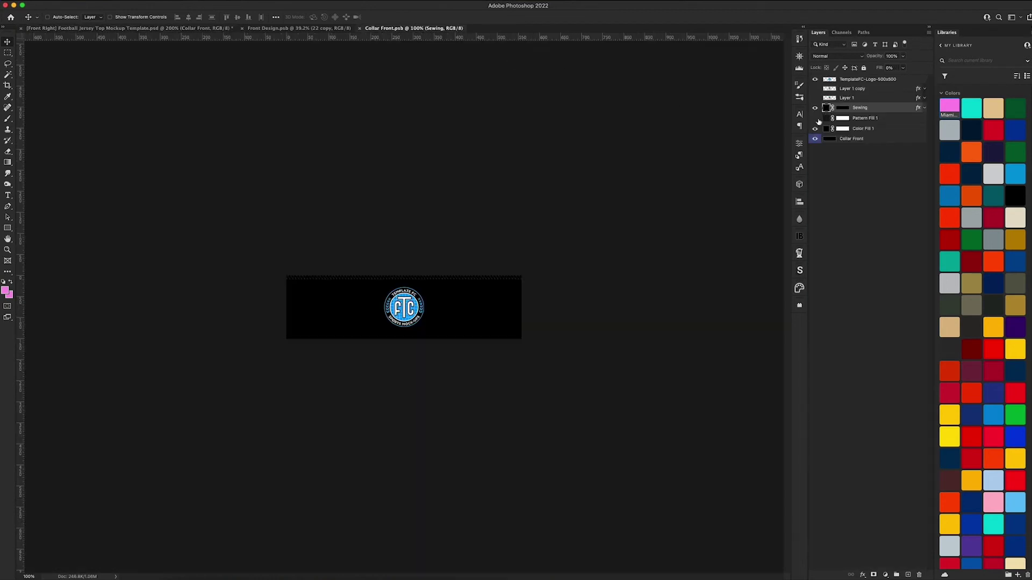
click(889, 118)
click(892, 56)
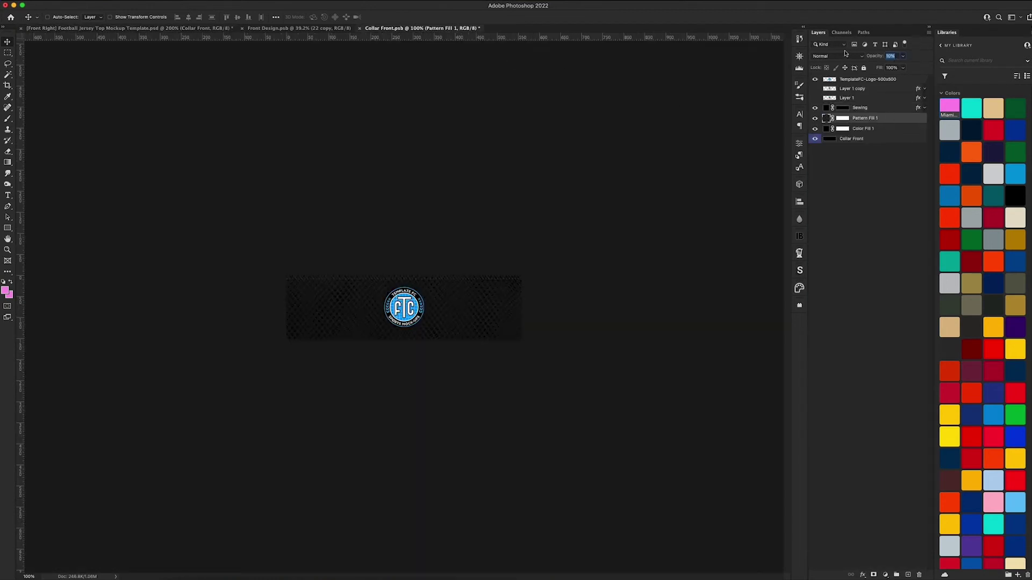
text(5)
key(Return)
key(super+s)
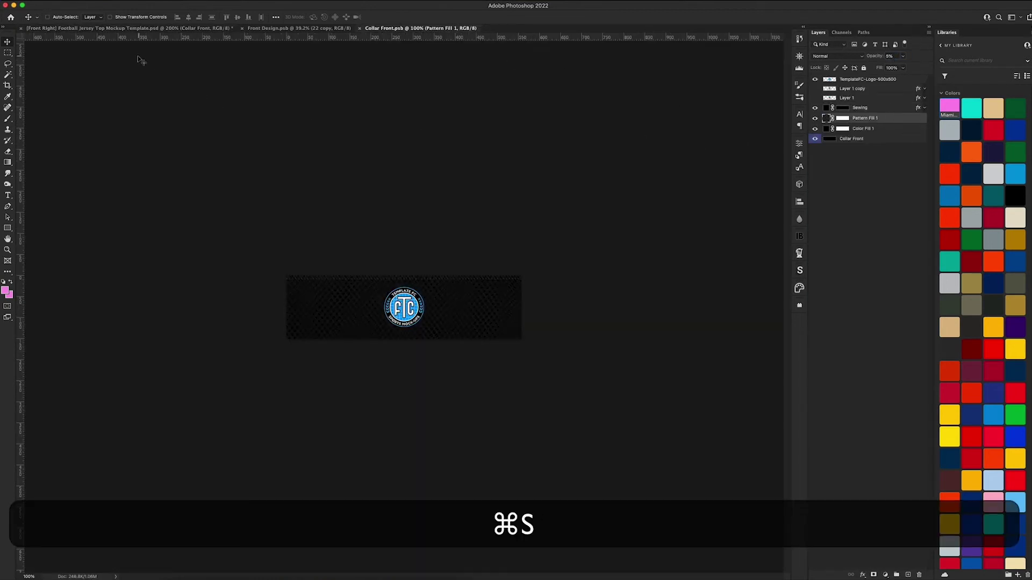
click(130, 32)
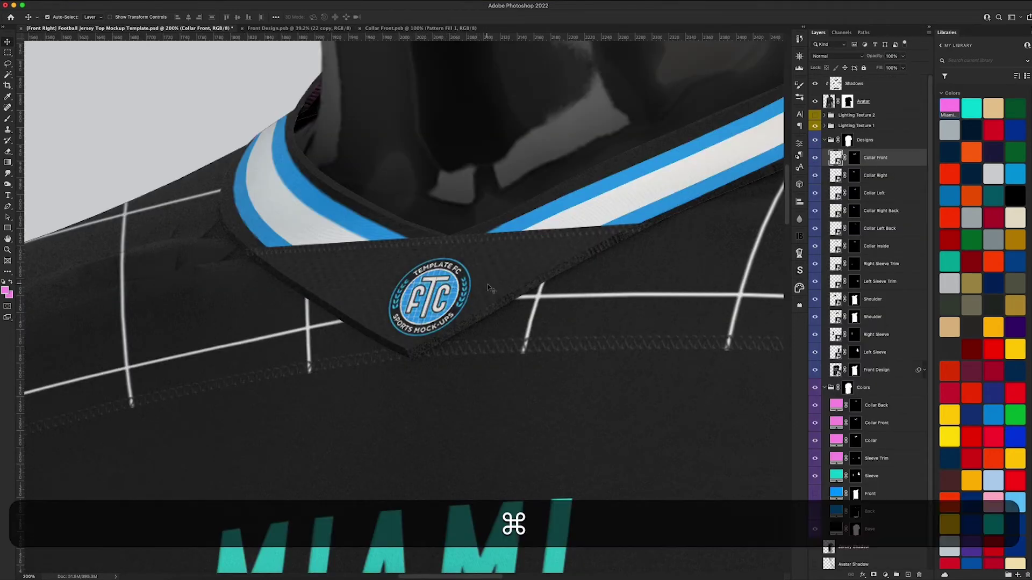
key(super+minus)
key(super+minus)
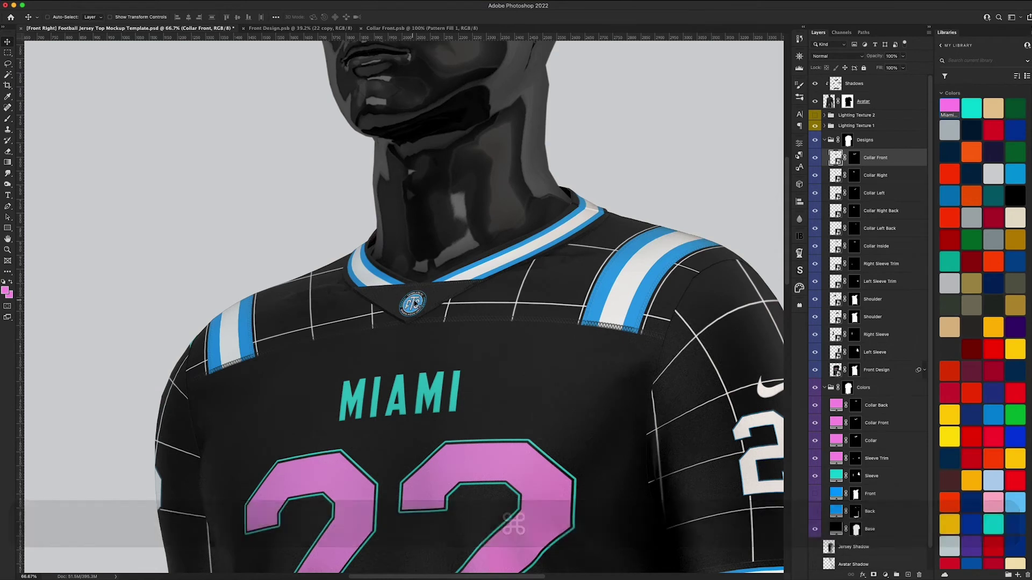
- Close the Collar Front file and open the contents of both Shoulder smart objects from the mockup
click(361, 28)
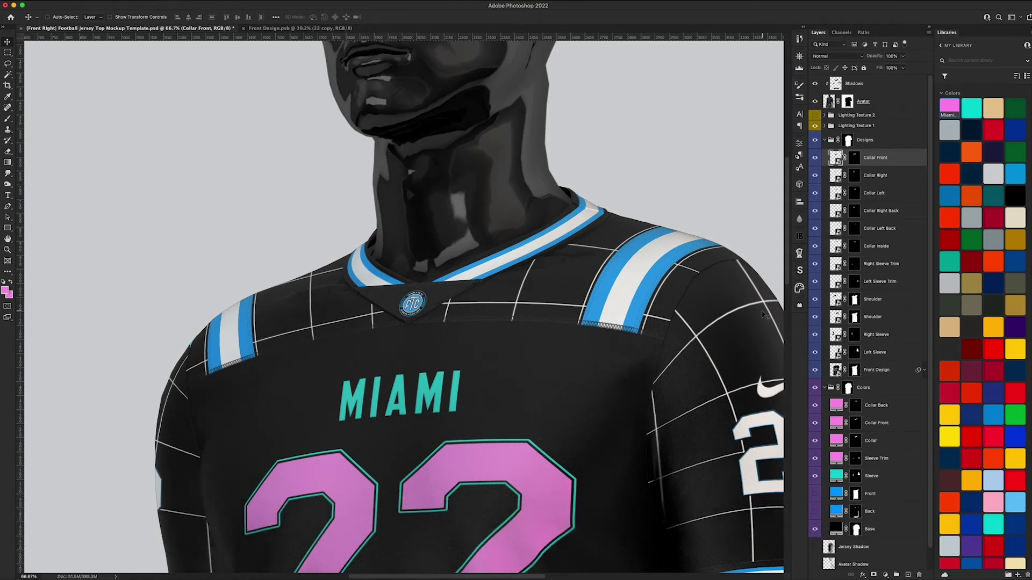
key(super+minus)
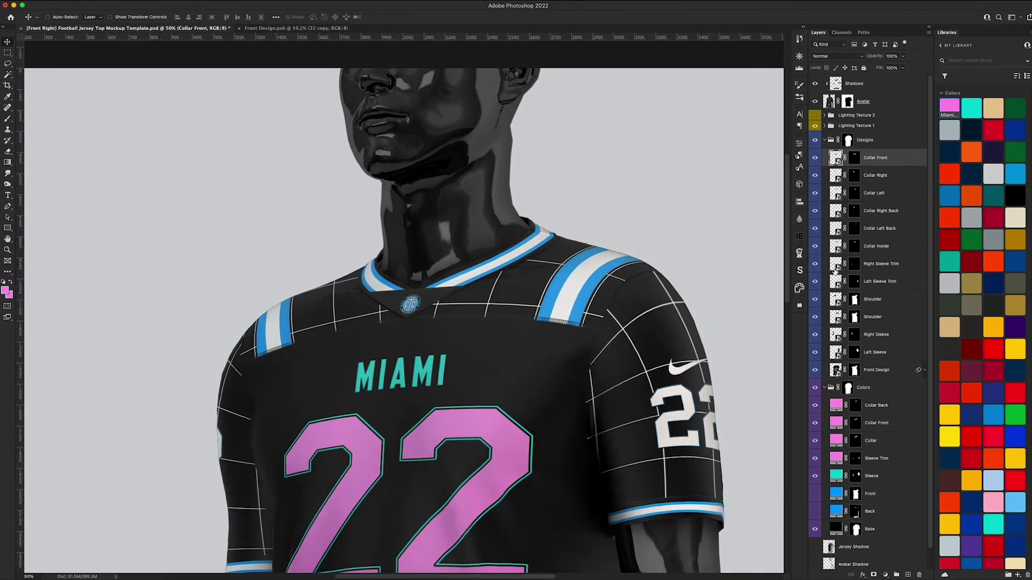
double_click(836, 300)
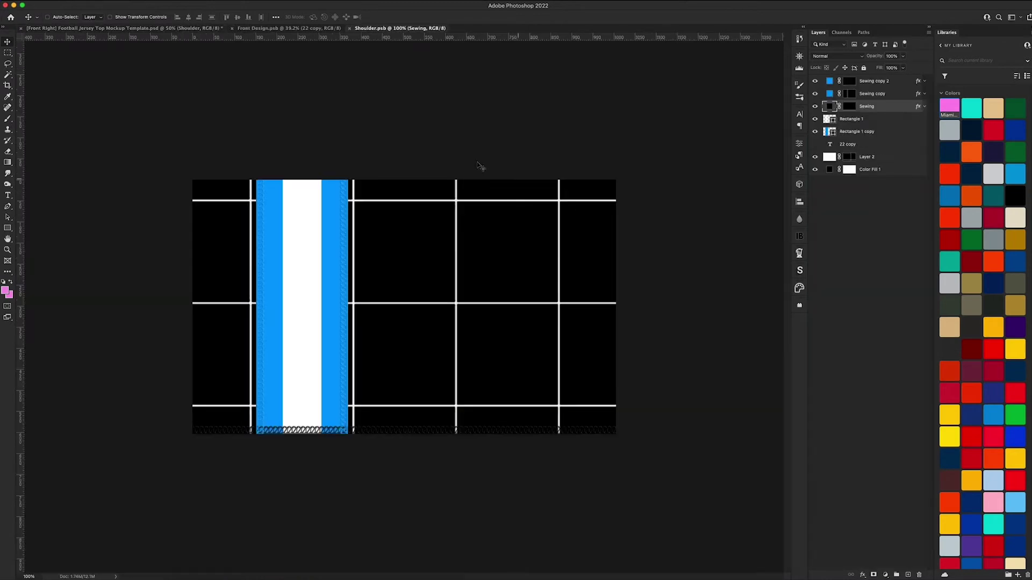
click(123, 27)
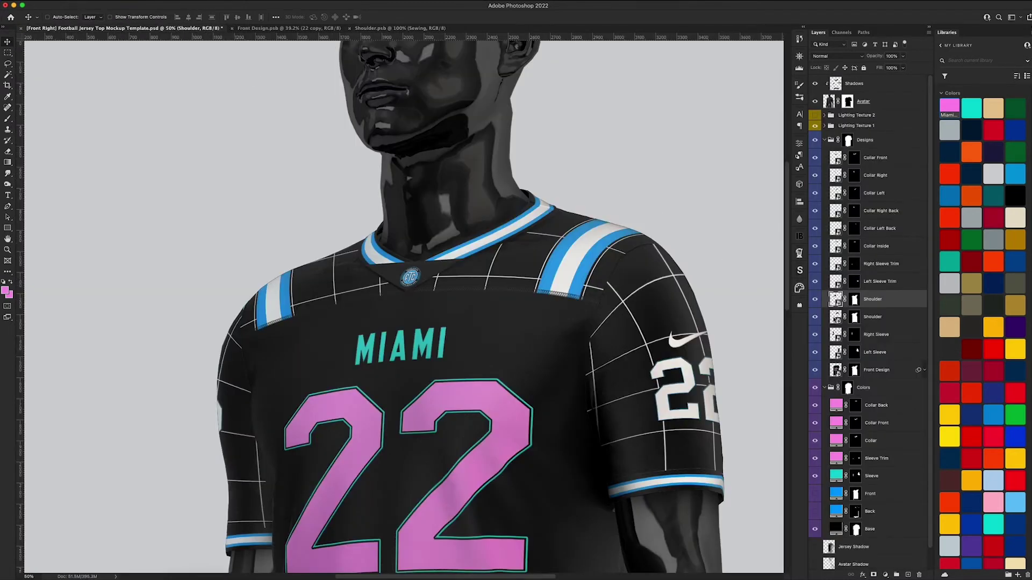
double_click(836, 317)
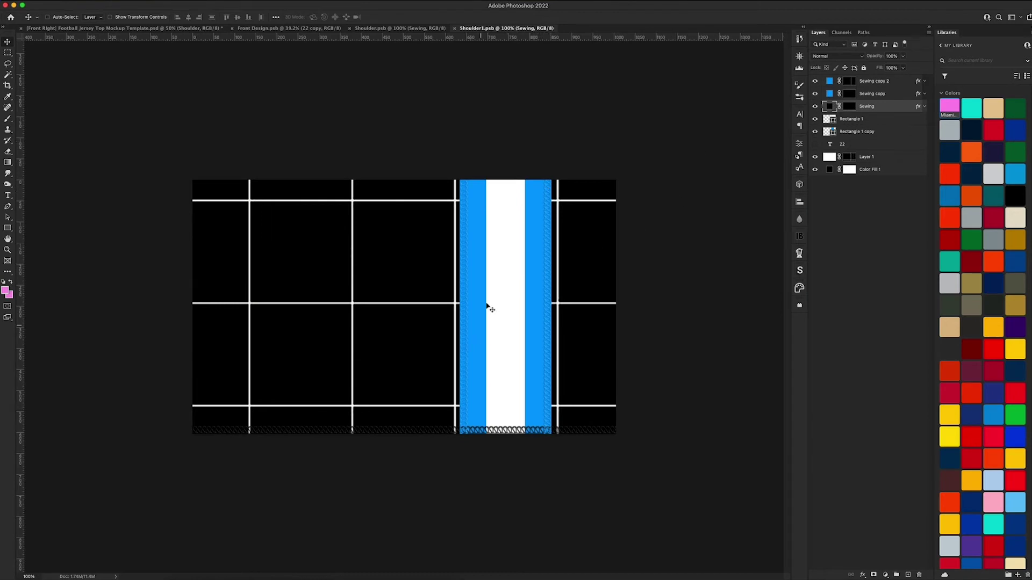
- Delete both Sewing copy layers, both Rectangle stripe layers and the Layer 1 grid from the Shoulder1 file
click(865, 84)
key(BackSpace)
key(BackSpace)
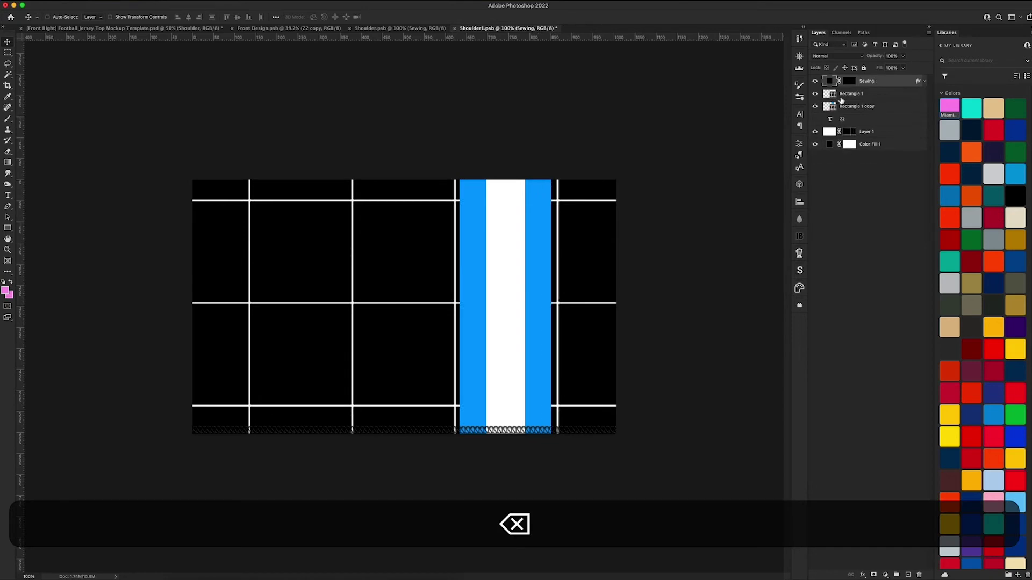
click(841, 99)
key(BackSpace)
key(BackSpace)
key(BackSpace)
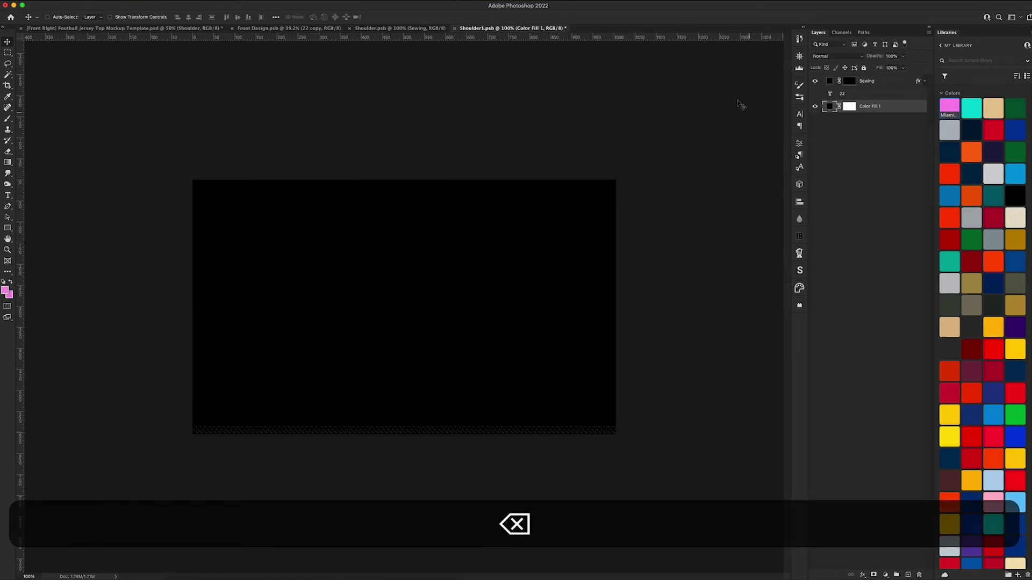
- In the Shoulder file, delete both Sewing copy layers and both Rectangle stripe layers, and hide the Layer 2 grid
click(400, 28)
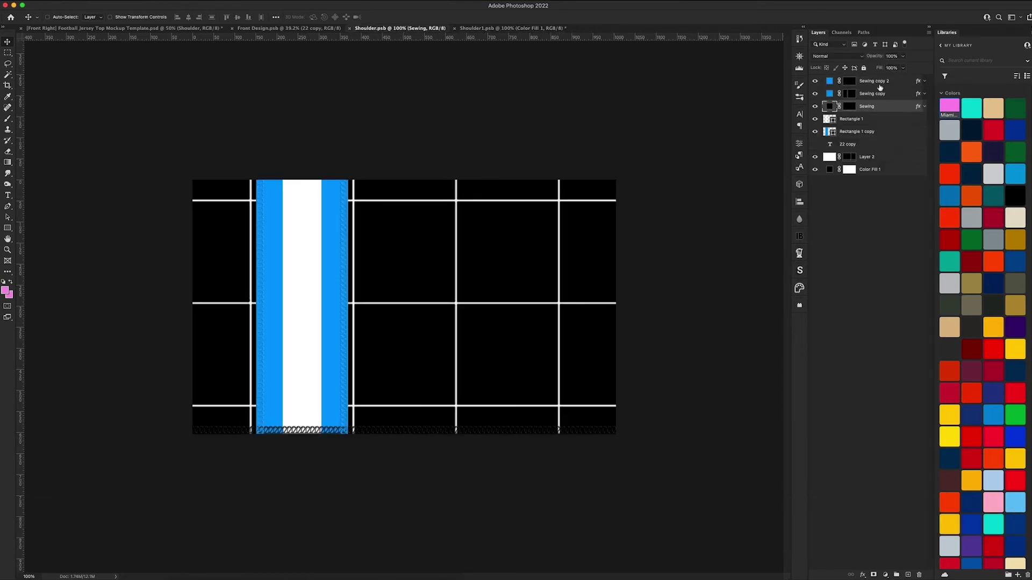
click(880, 84)
key(BackSpace)
key(BackSpace)
click(860, 94)
key(BackSpace)
key(BackSpace)
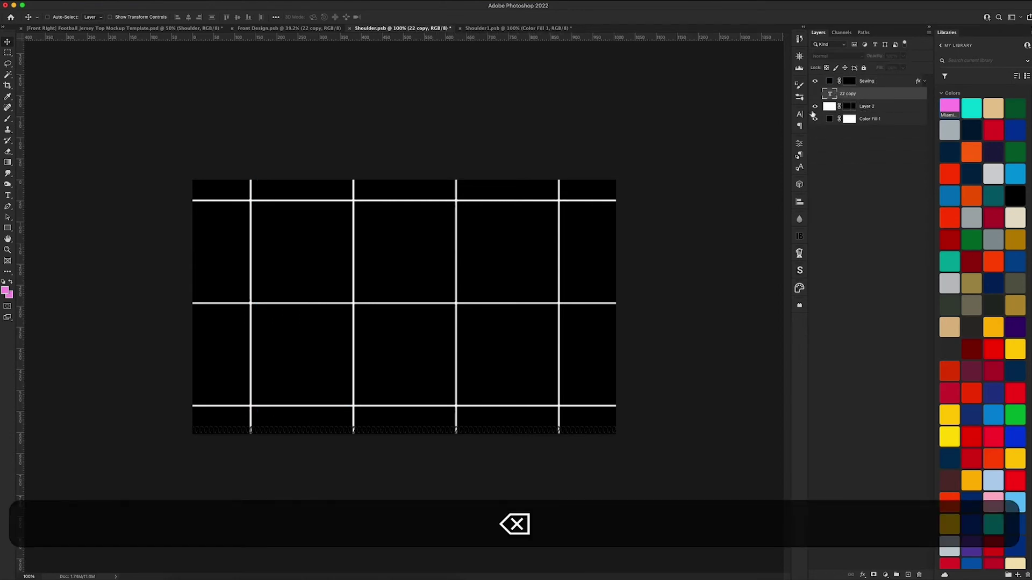
click(816, 106)
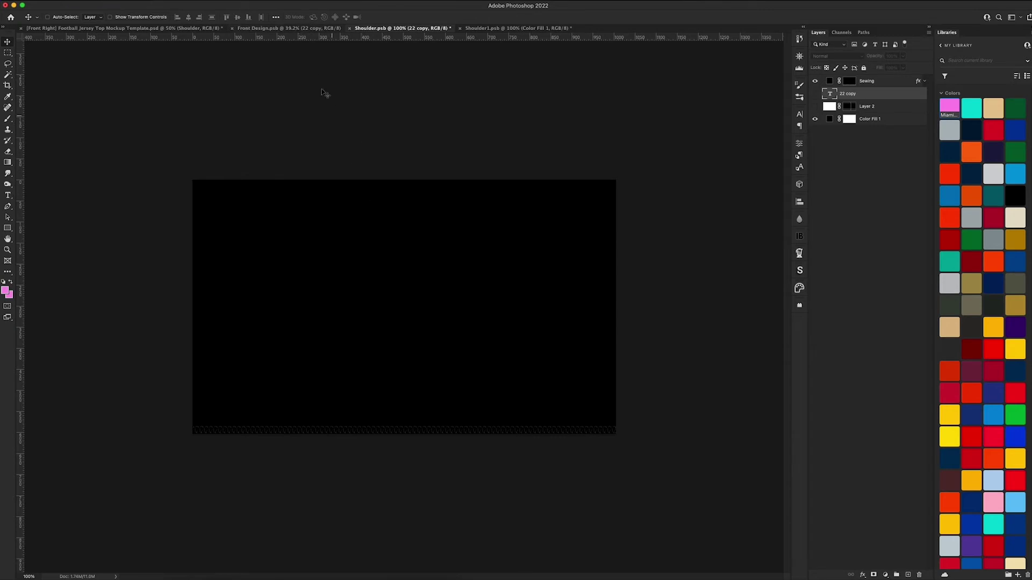
- Copy the 22 and 22 copy layers from the Front Design file into the Shoulder file and merge them into one layer
click(273, 29)
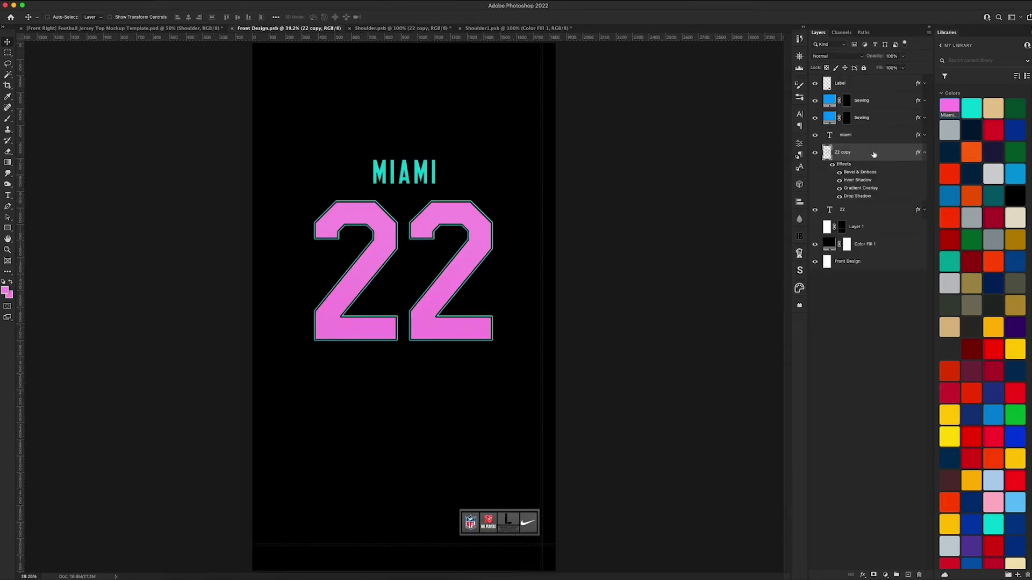
click(924, 157)
shift+click(860, 169)
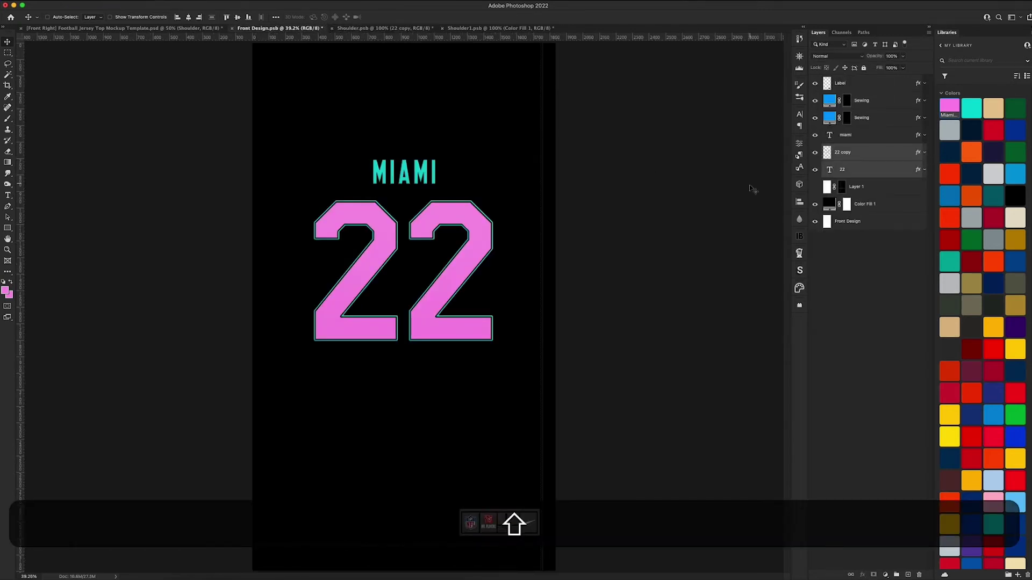
drag(400, 150, 394, 286)
key(super)
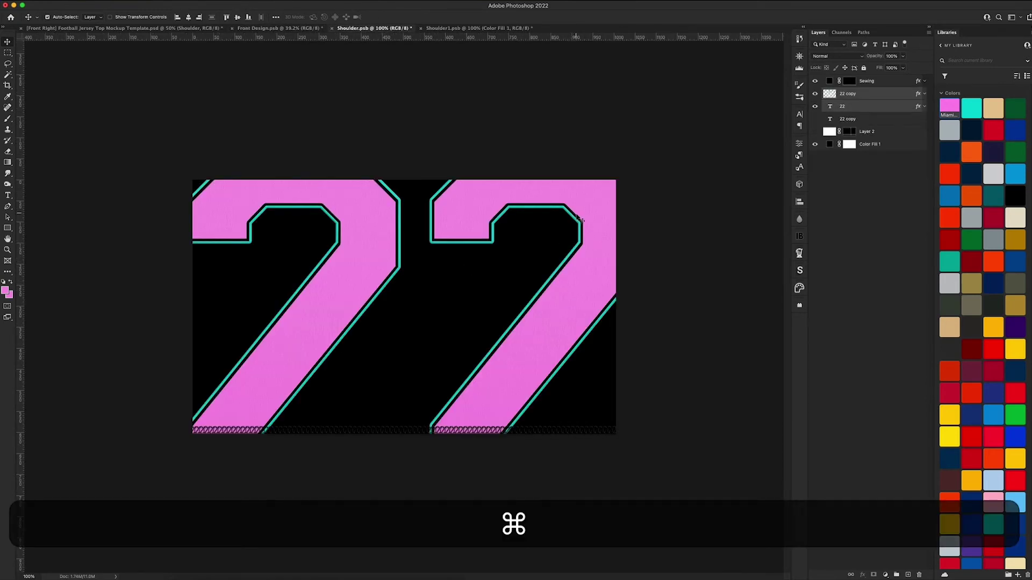
key(super+e)
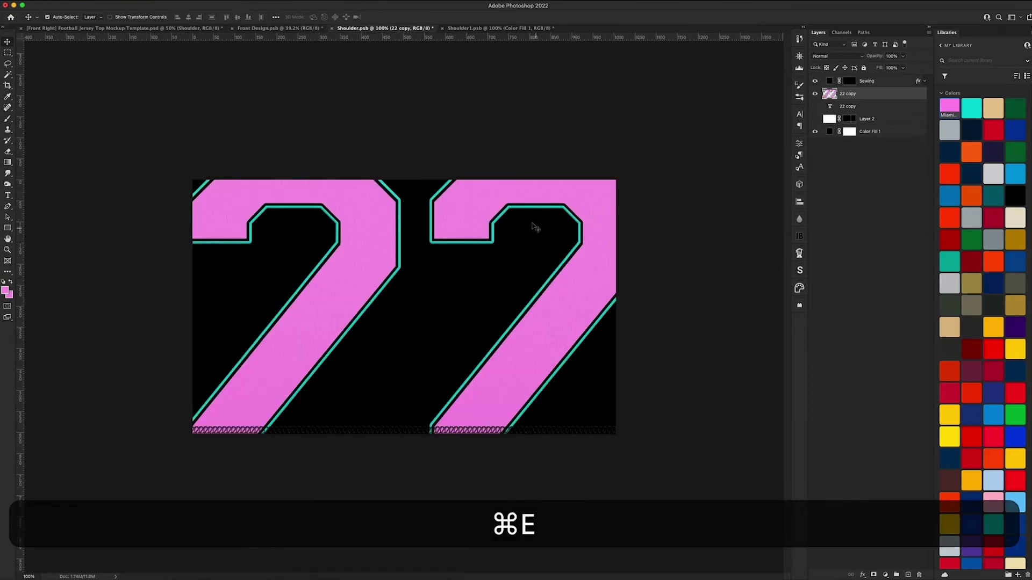
- Scale the merged pink 22 down so the whole number fits inside the Shoulder canvas
key(super+t)
drag(425, 152, 429, 242)
key(alt+Return)
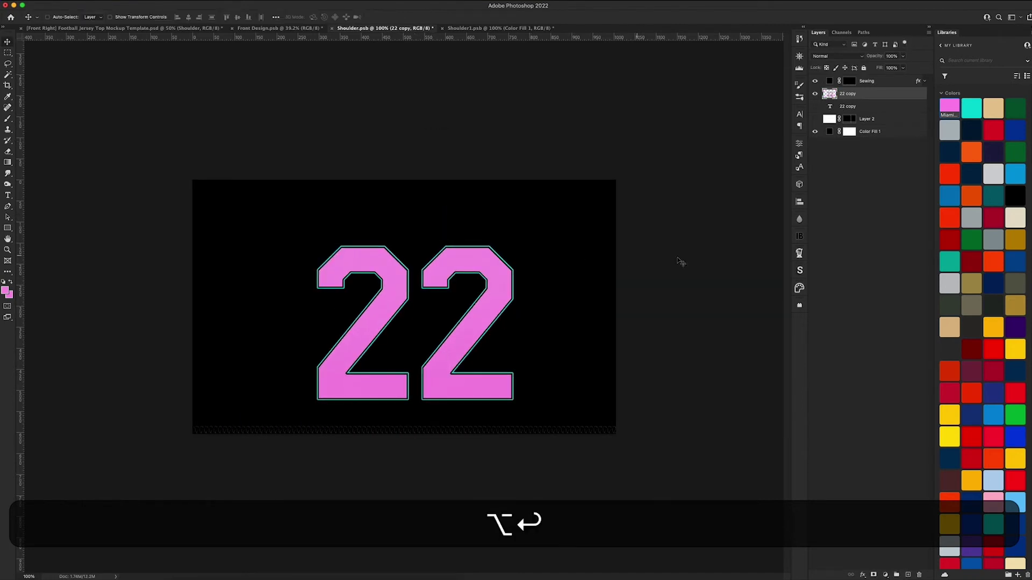
- Rotate the pink 22 by 90° clockwise, fit it over the temporarily shown white 22 placeholder, and save the Shoulder file
click(815, 107)
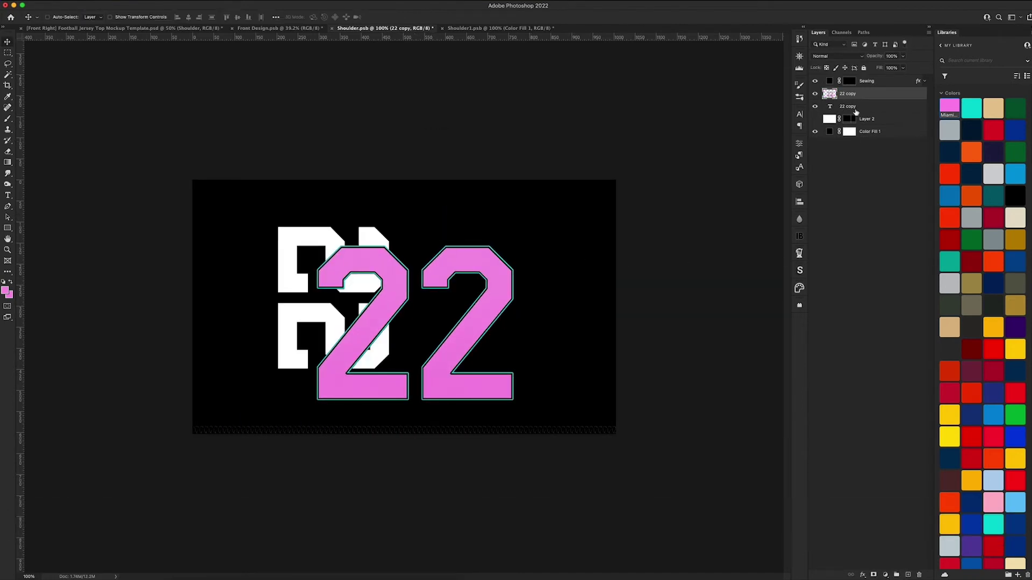
key(super+t)
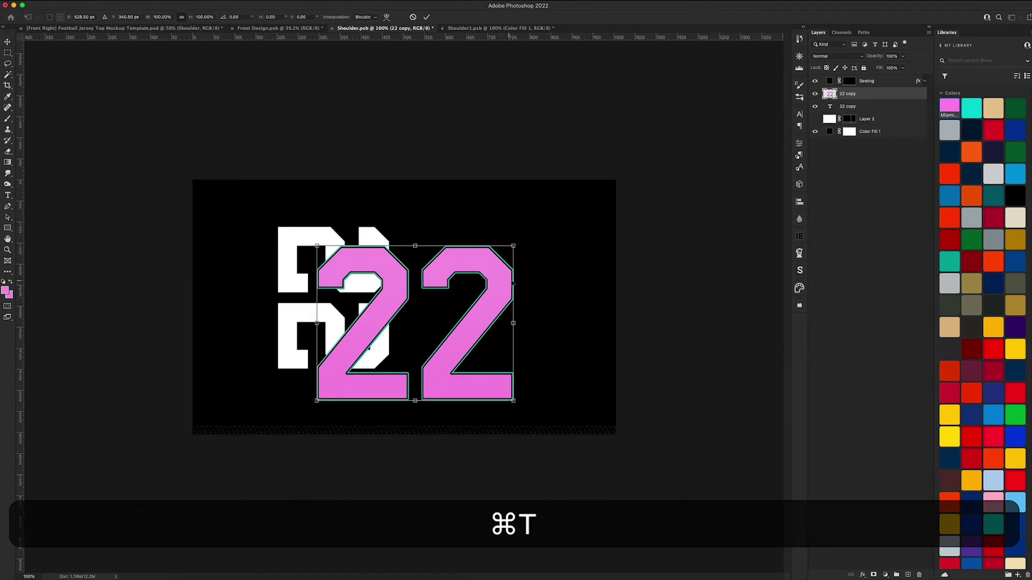
drag(527, 284, 415, 430)
drag(402, 333, 341, 310)
drag(432, 300, 388, 301)
key(Return)
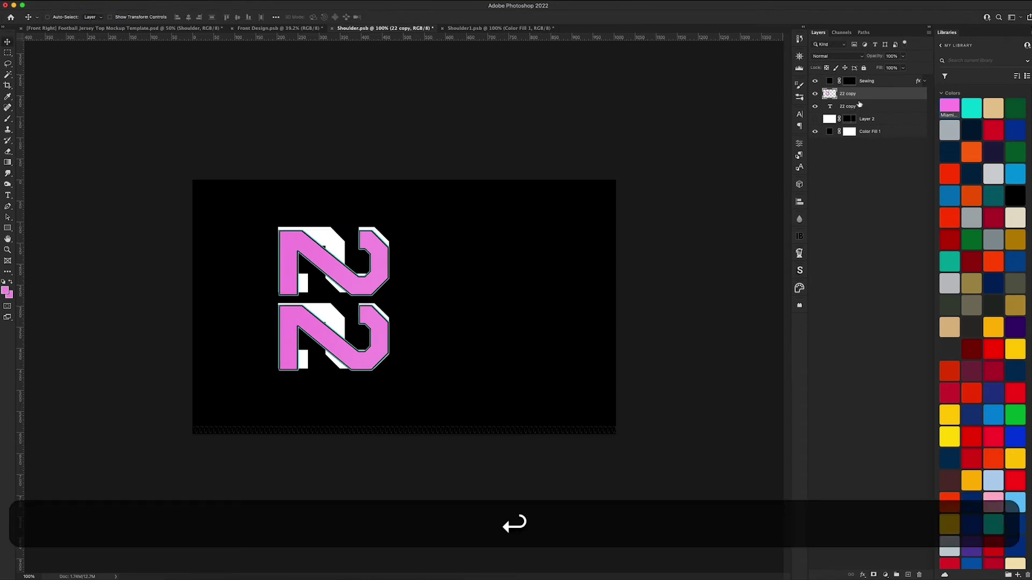
click(814, 107)
key(super+s)
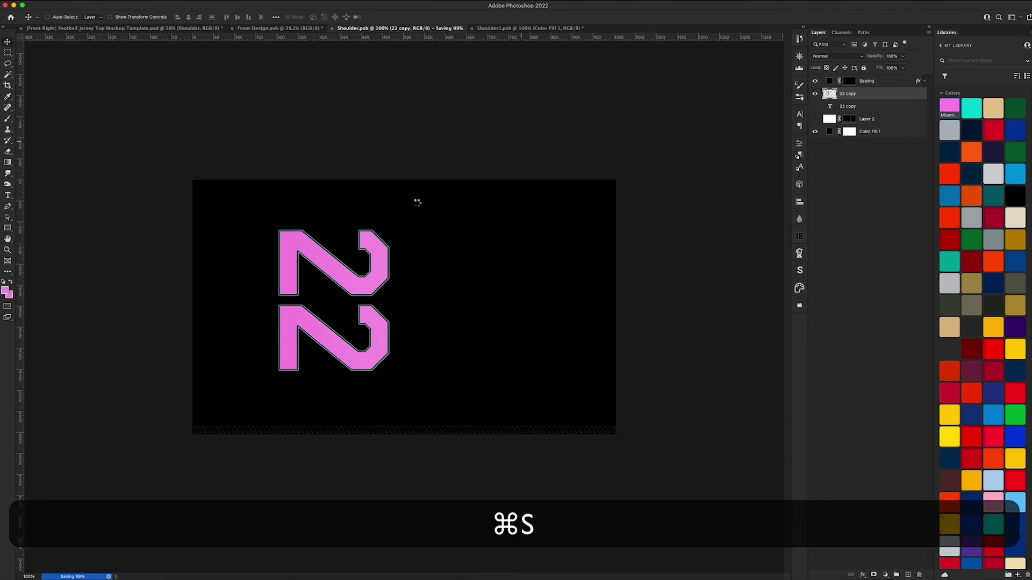
- Copy the pink 22 layer from the Shoulder file into Shoulder1 and rotate it 180°
click(473, 28)
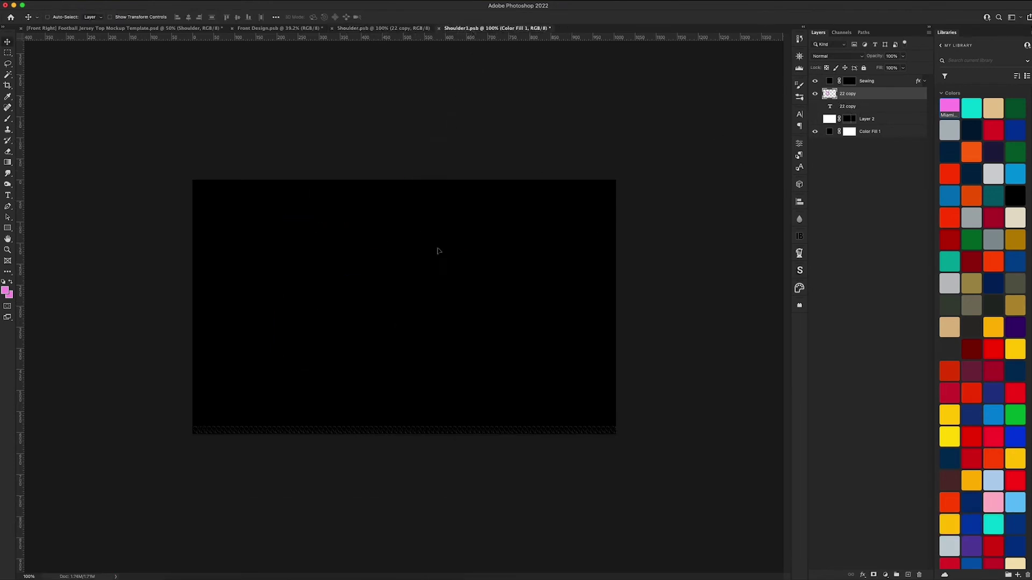
key(super+t)
drag(521, 291, 331, 305)
key(shift+Return)
- Move the pink 22 layer above the temporarily shown 22 placeholder, align it with that number, and save Shoulder1
click(815, 94)
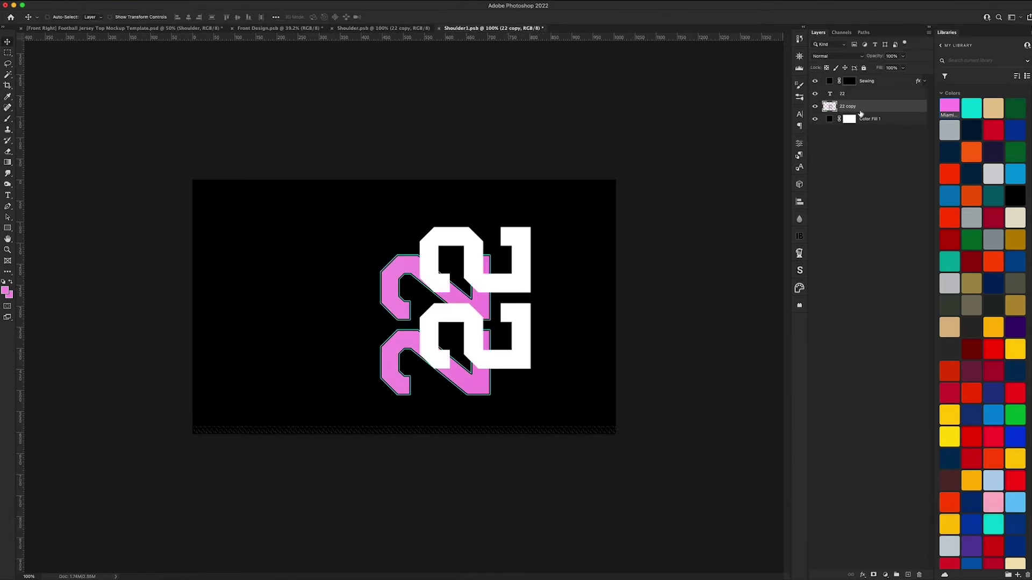
drag(859, 110, 859, 89)
drag(529, 323, 572, 297)
click(815, 106)
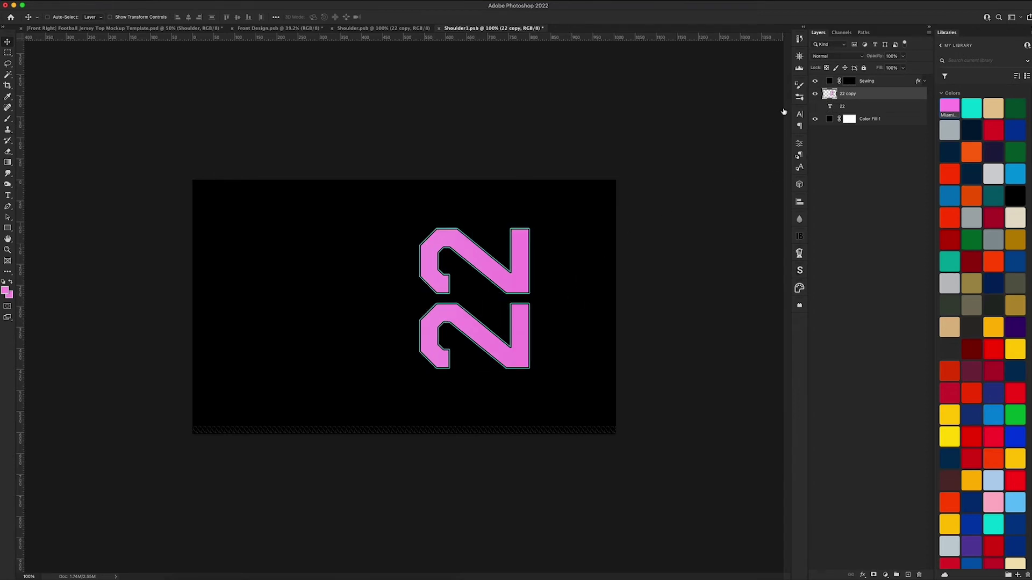
key(super+s)
- Check the pink shoulder numbers on the full mockup and close both Shoulder files
click(124, 28)
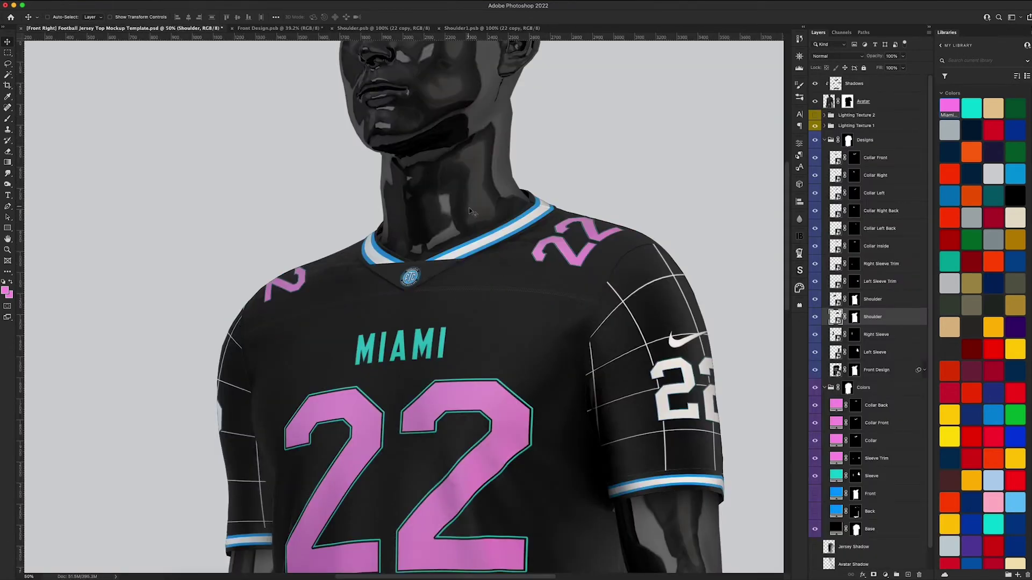
key(super+0)
key(super+minus)
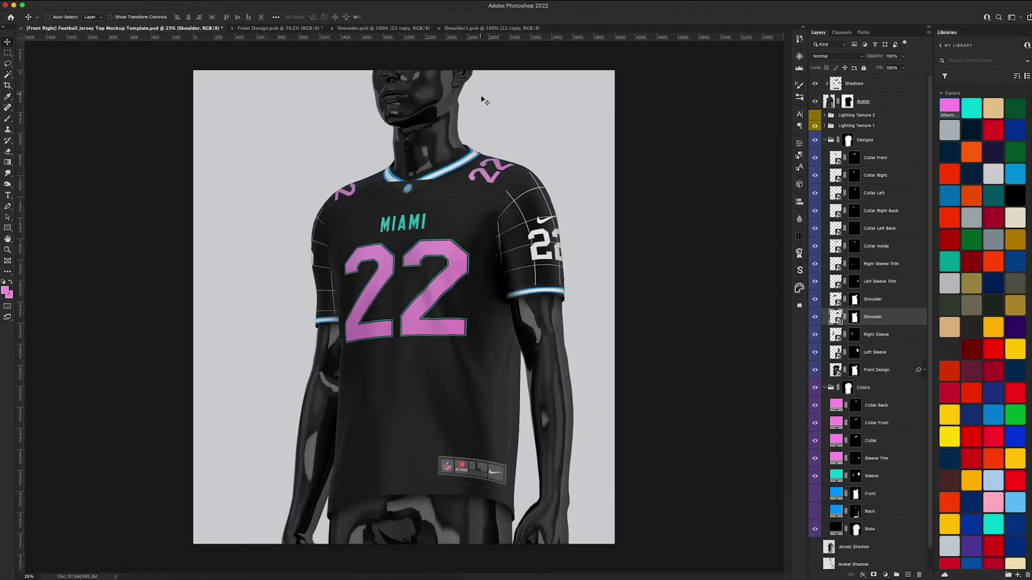
click(332, 28)
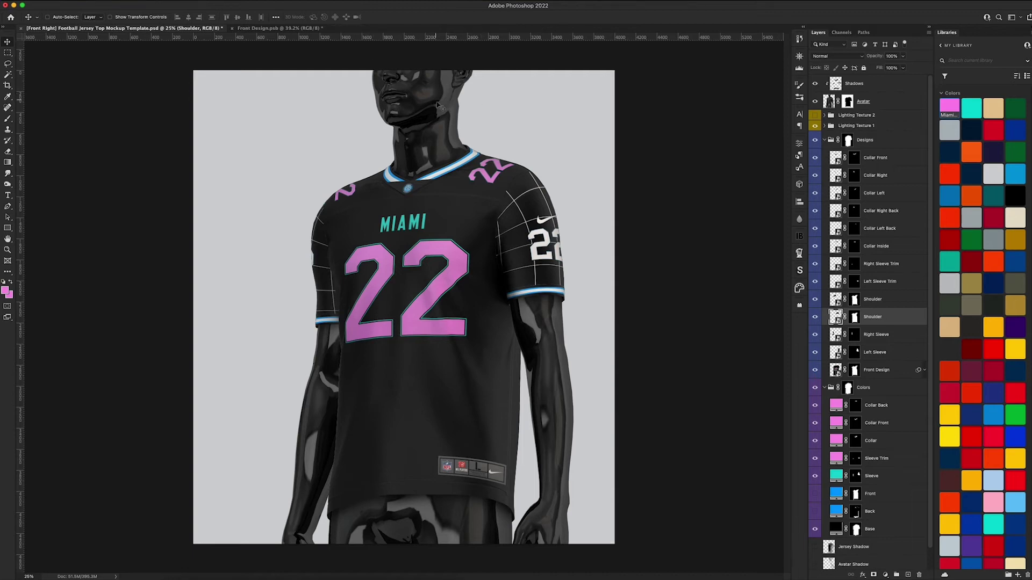
click(332, 29)
- Open the contents of the Right Sleeve and Left Sleeve smart objects from the mockup
double_click(835, 335)
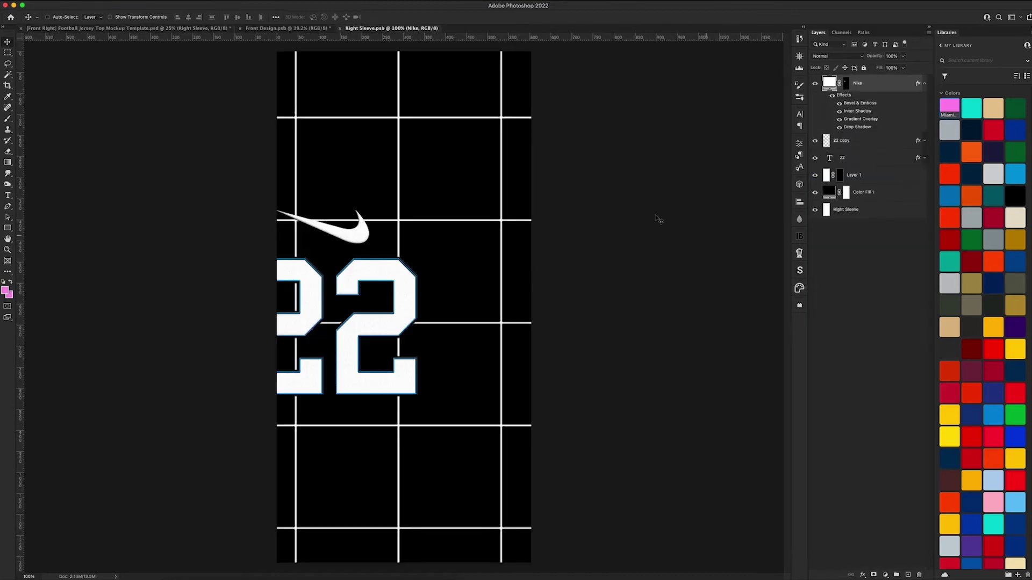
click(110, 28)
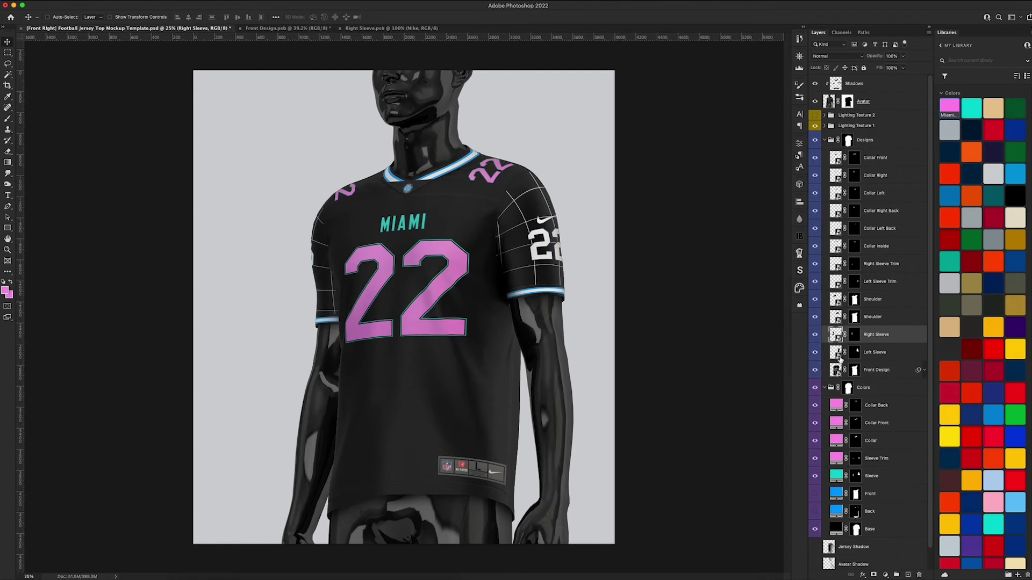
double_click(837, 354)
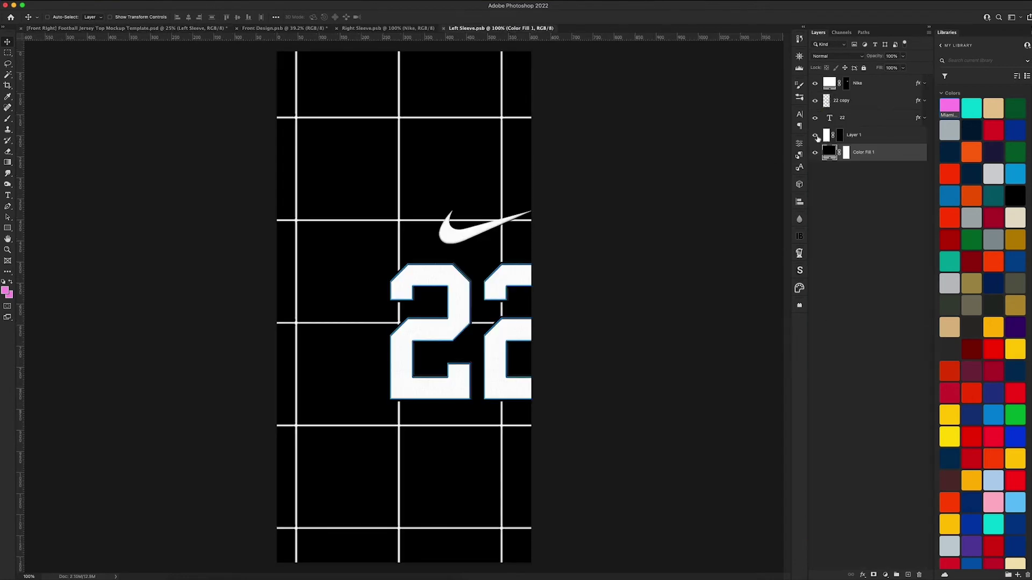
- Hide the Layer 1 grid and the 22 and 22 copy number layers in the Left Sleeve file
click(814, 135)
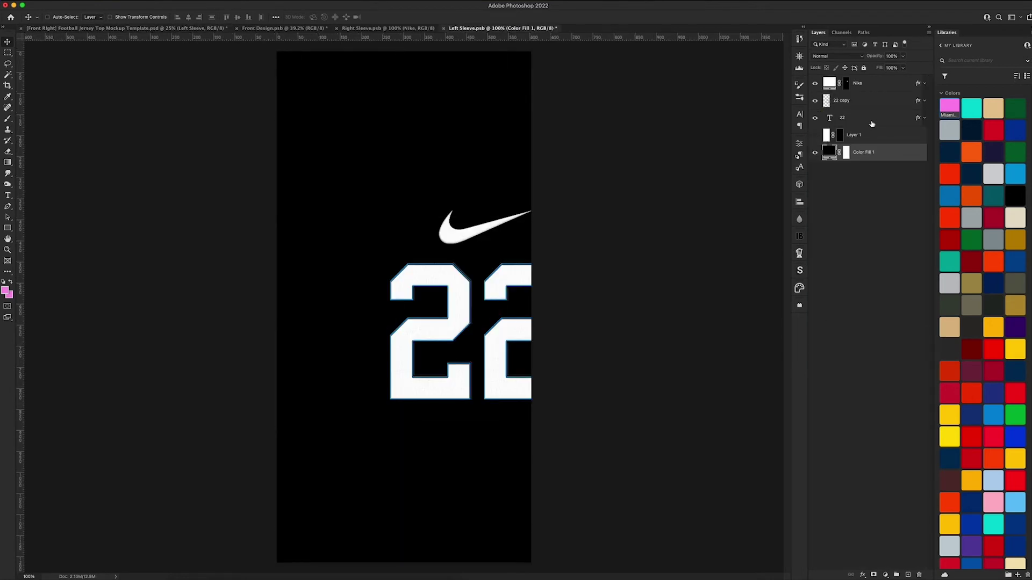
click(815, 119)
click(874, 123)
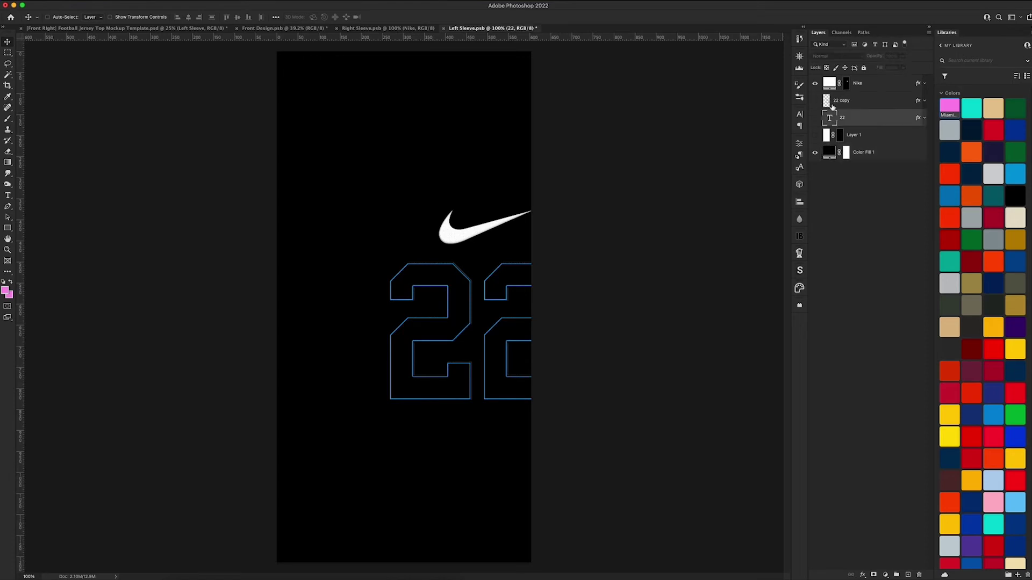
- Try Miami pink on the Nike swoosh in the Left Sleeve file, and set its fill to black (000000)
key(alt+period)
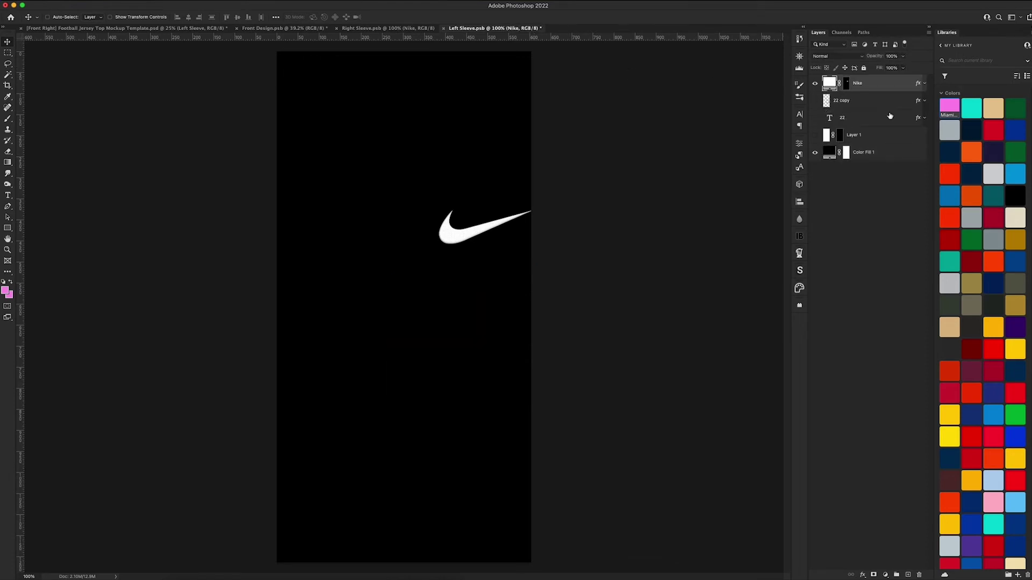
double_click(951, 109)
click(881, 358)
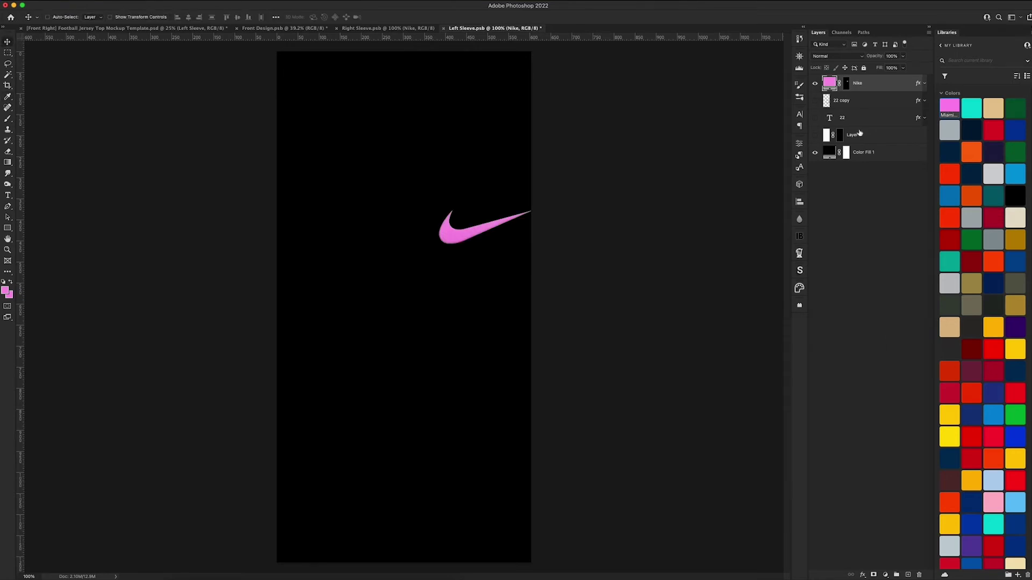
double_click(830, 84)
drag(738, 418, 687, 458)
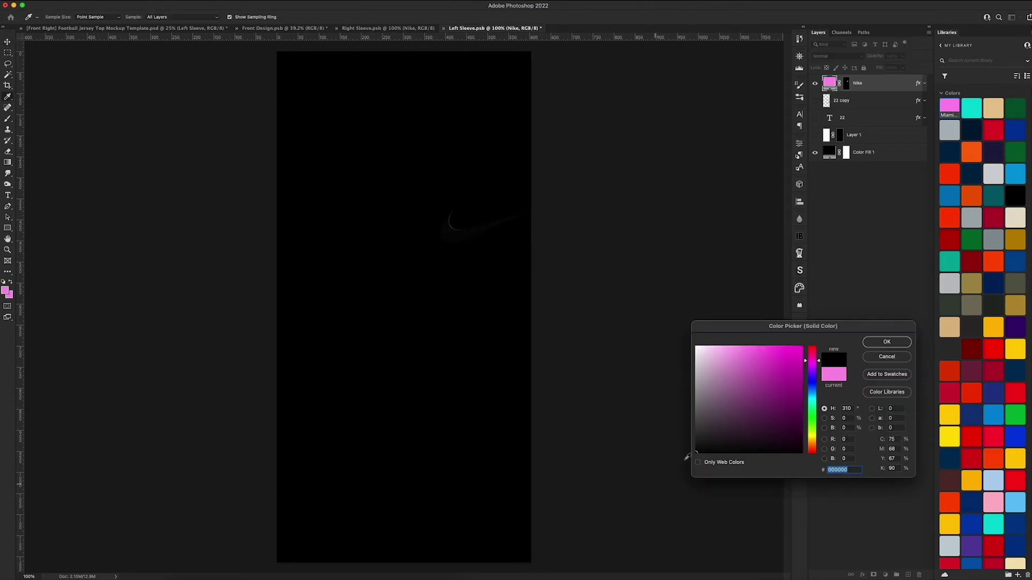
click(881, 342)
- Recolour the Color Fill 1 background of the Left Sleeve file with the Miami teal swatch
click(875, 155)
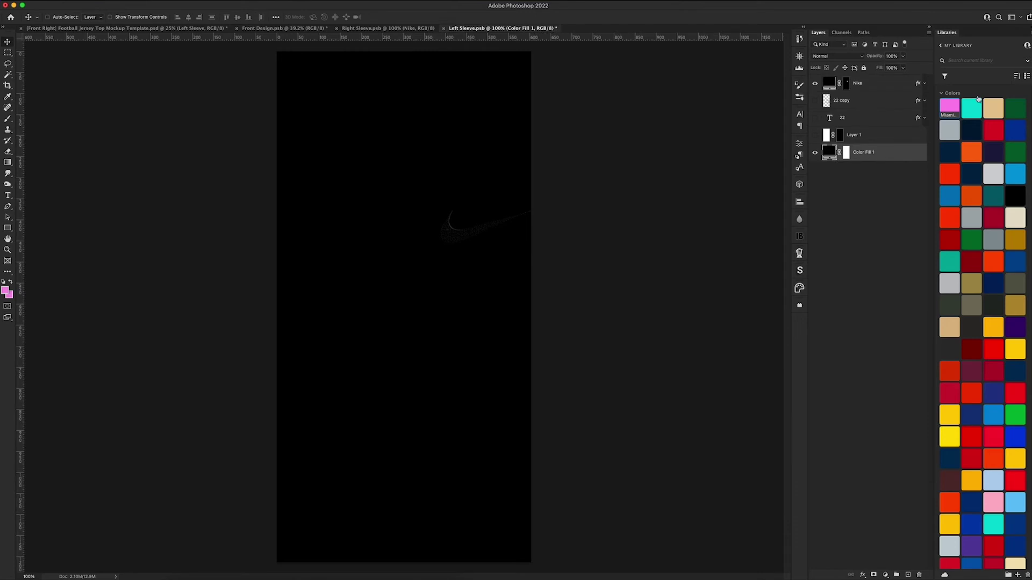
click(972, 108)
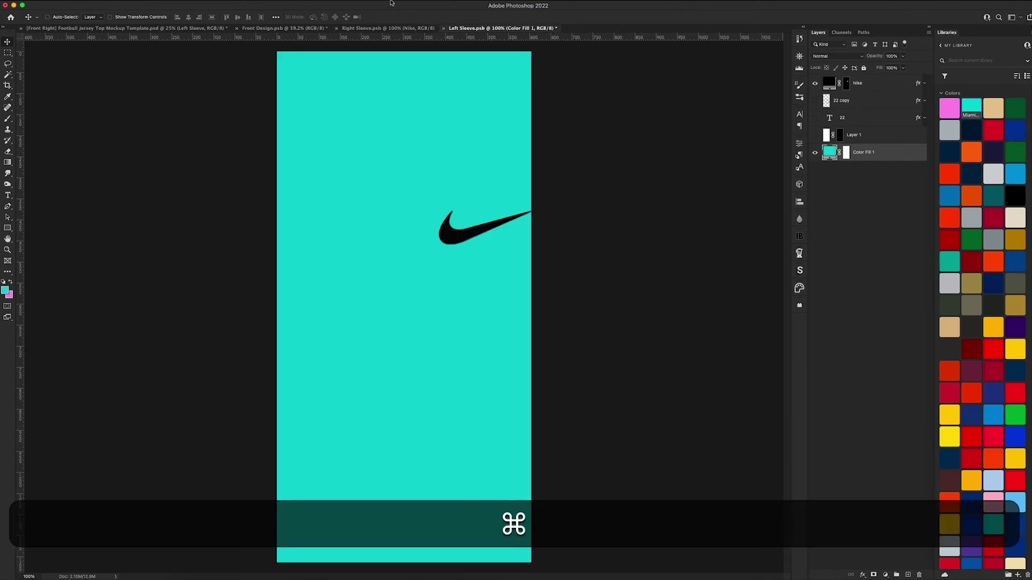
- Hide the grid and 22 number layers in the Right Sleeve file and set its Nike swoosh fill to black (000000)
click(374, 29)
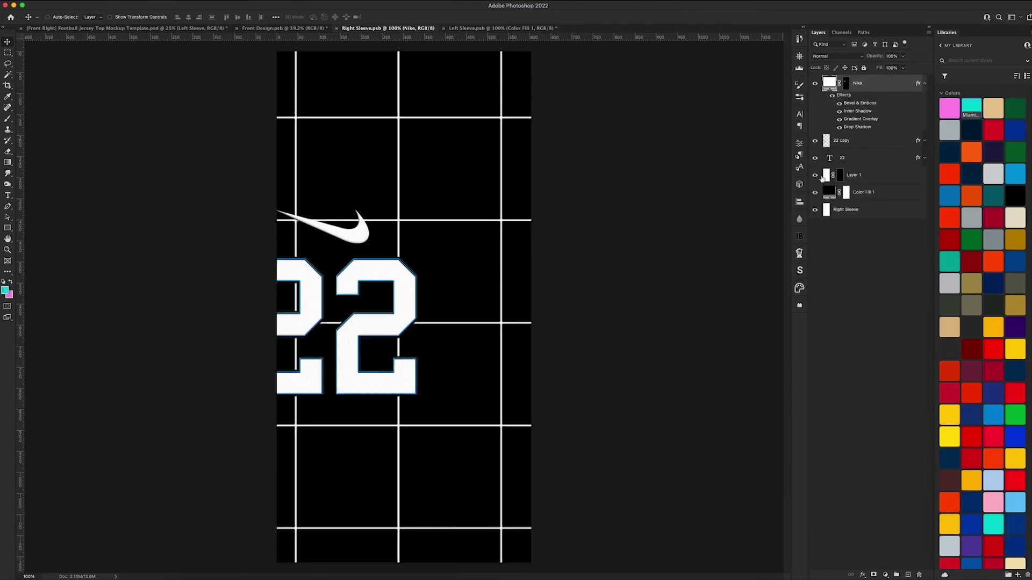
double_click(829, 83)
drag(712, 415, 666, 516)
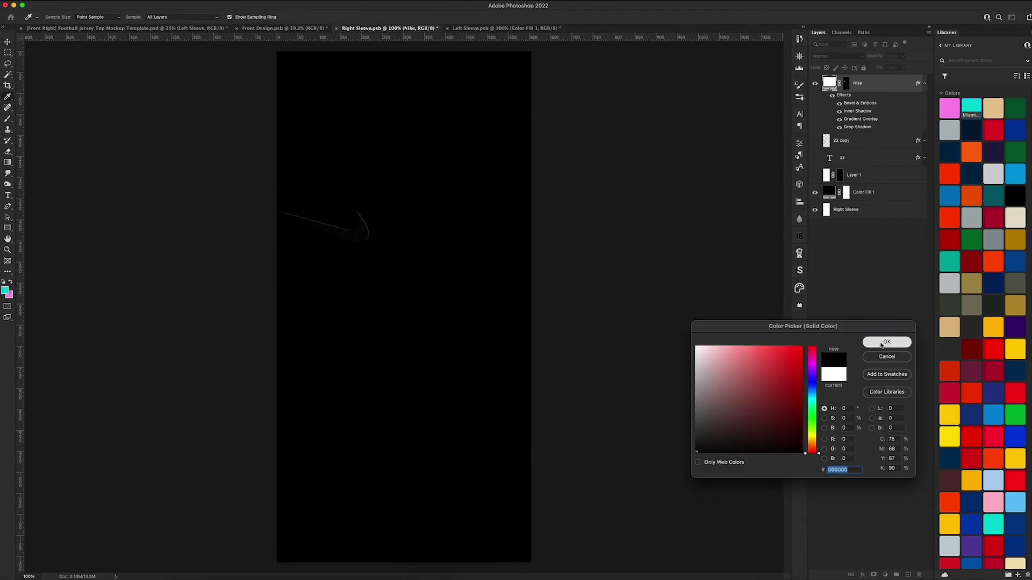
click(883, 344)
- Recolour the Color Fill 1 background of the Right Sleeve file with the Miami teal swatch and save the file
click(860, 192)
click(972, 107)
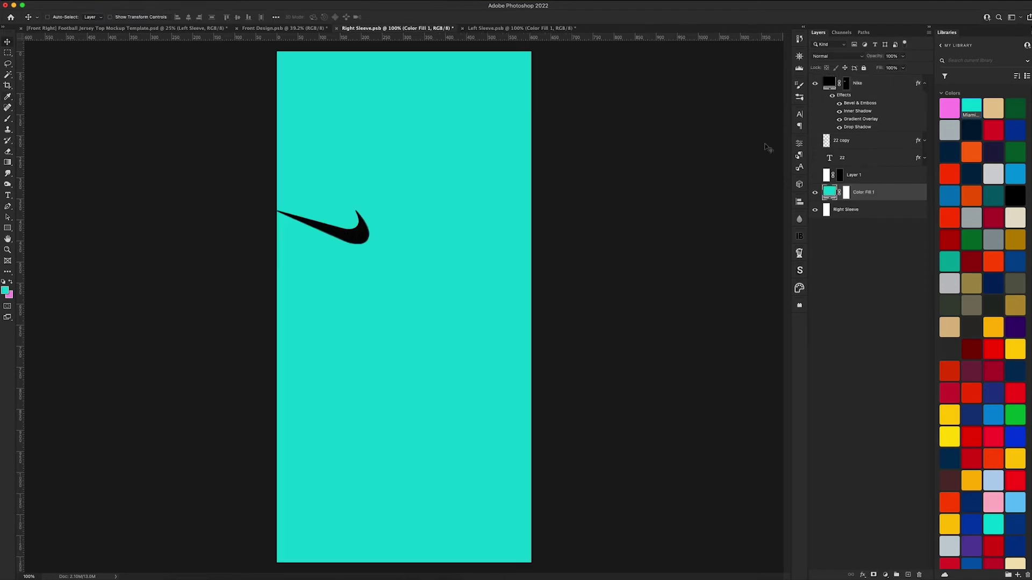
key(super+s)
- Save the Left Sleeve file and return to the jersey mockup to check both sleeves
click(527, 28)
key(super+s)
click(123, 28)
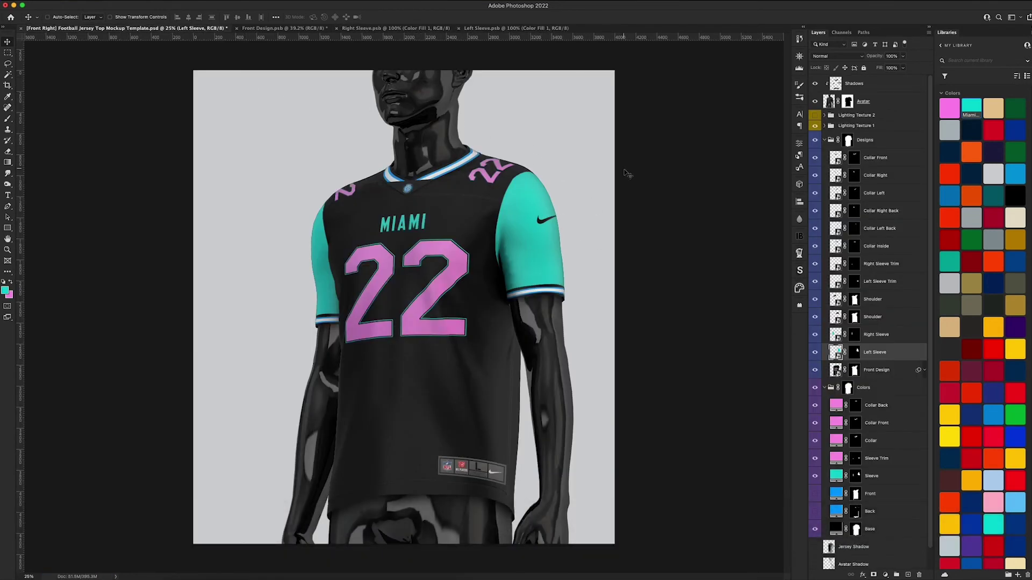
- Move the Nike swoosh up about 130 px in the Left Sleeve file
click(474, 29)
click(873, 87)
key(shift+Up)
key(shift+Up)
key(shift+Up)
key(shift+Up)
key(shift+Up)
key(shift+Up)
key(shift+Up)
key(shift+Up)
key(shift+Up)
key(shift+Up)
key(shift+Up)
key(shift+Up)
key(shift+Up)
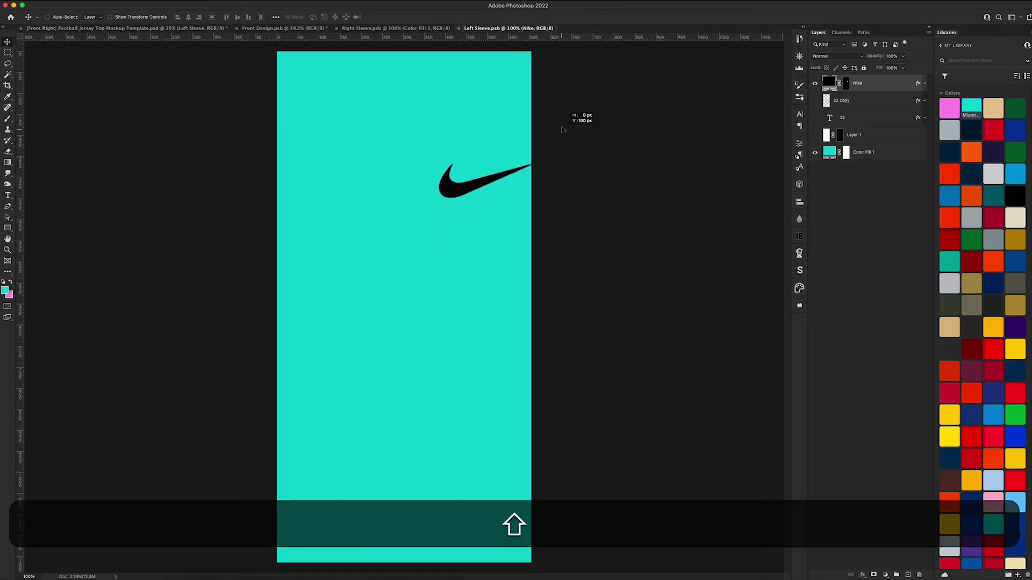
- Save the Left Sleeve file with the raised swoosh and check the result in the jersey mockup
click(405, 31)
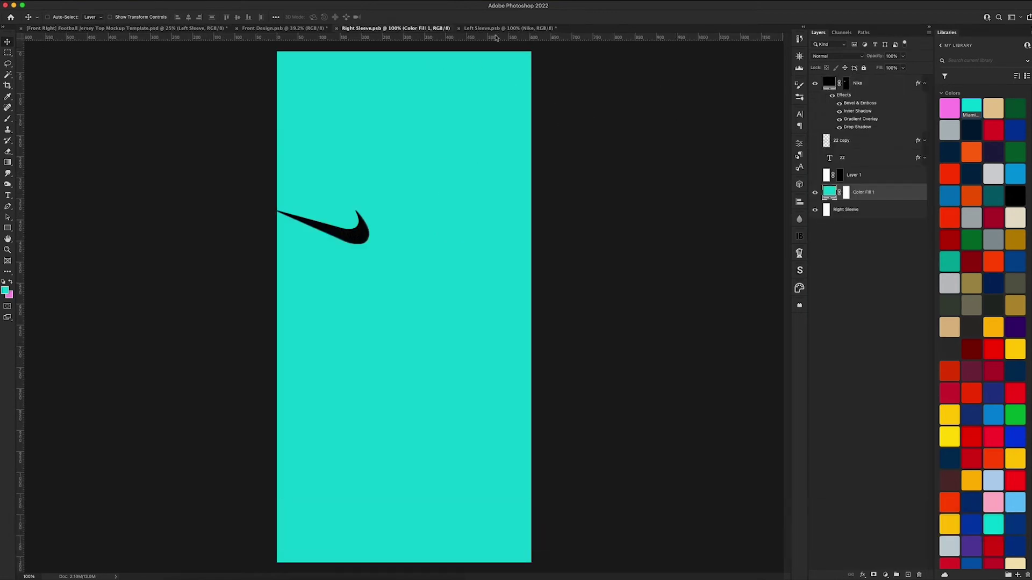
click(497, 29)
key(super+s)
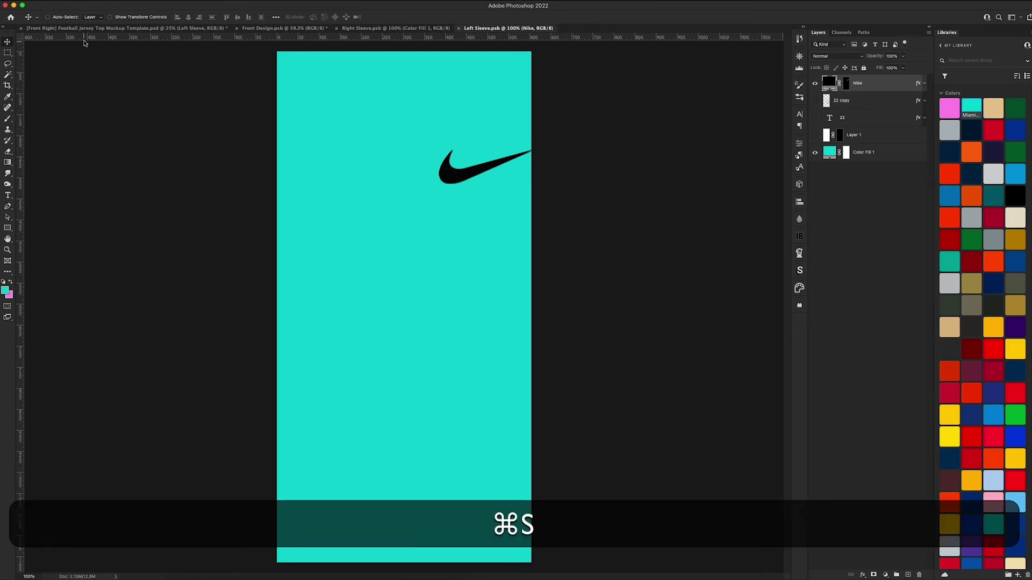
click(89, 29)
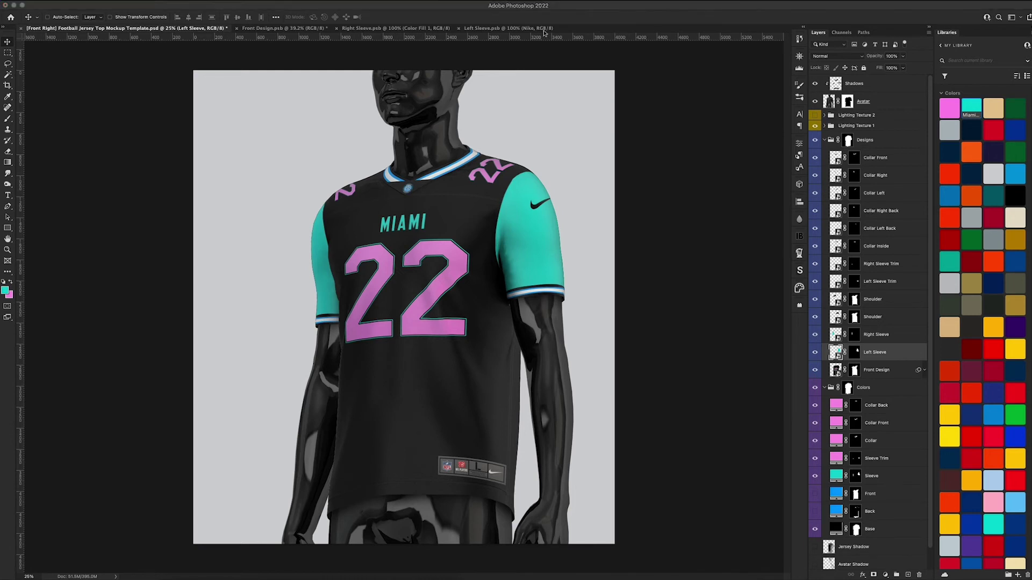
- Paste the Miami Dolphins logo into the Left Sleeve file, scale it to 25% and place it below the Nike swoosh
click(482, 29)
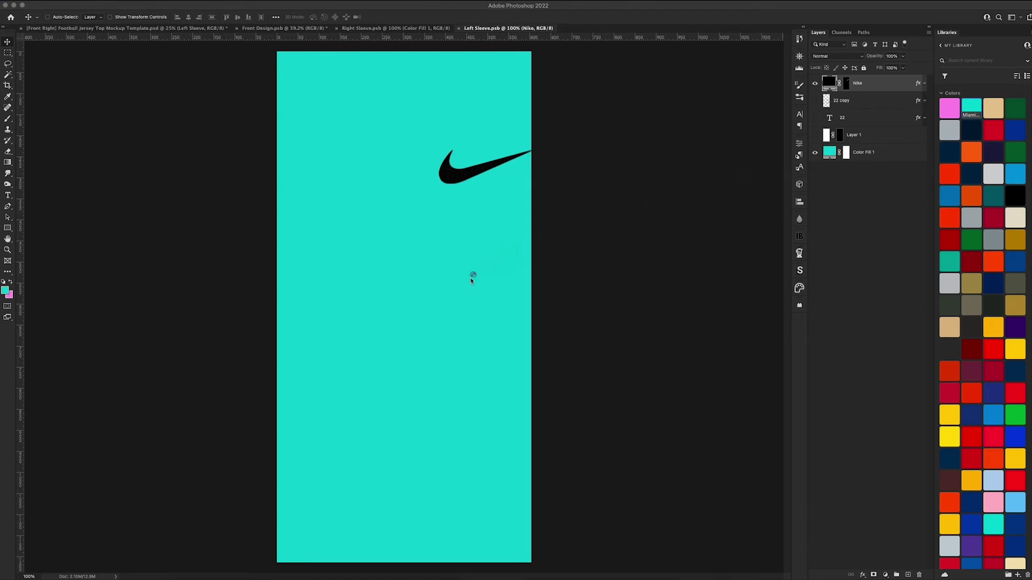
drag(471, 280, 482, 260)
key(super+t)
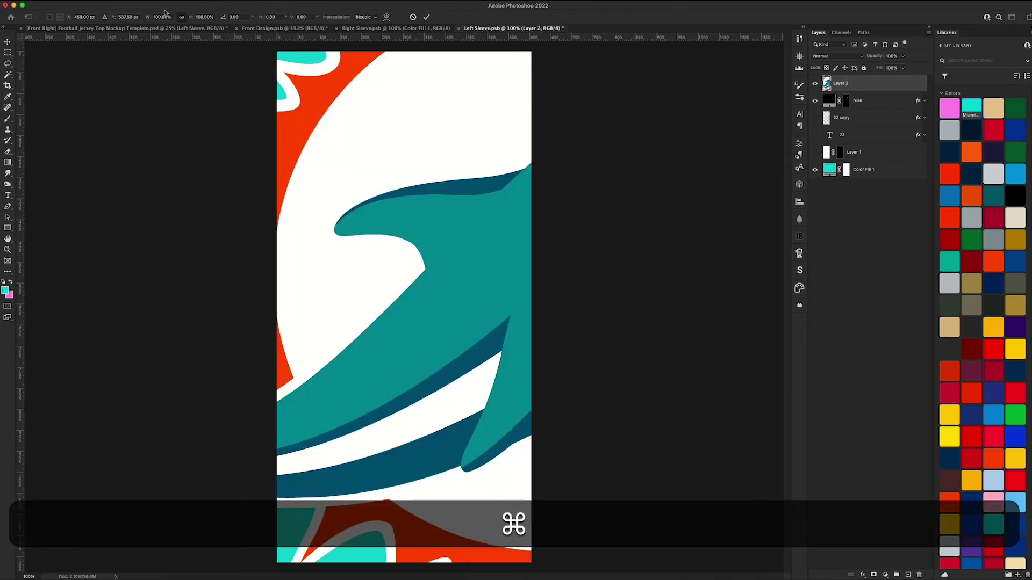
click(164, 17)
text(25)
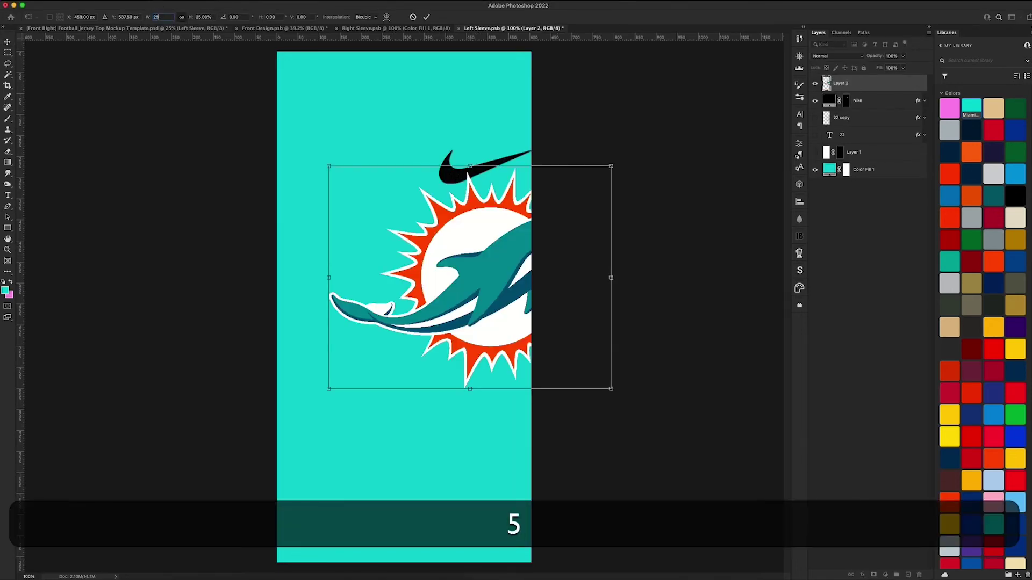
drag(477, 206, 507, 277)
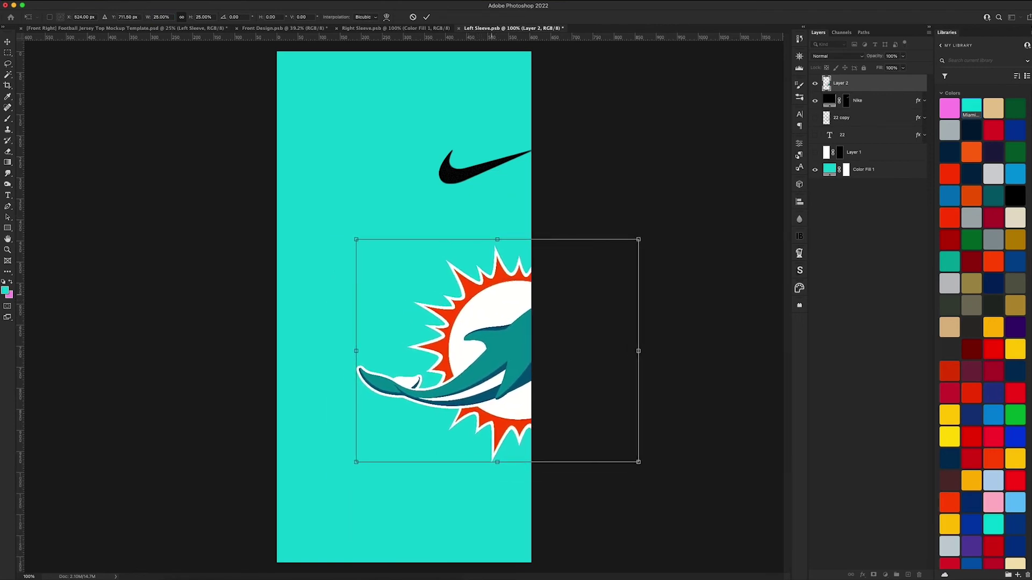
key(Return)
- Scale the Dolphins logo down to about 75% and move it left so it lies entirely on the sleeve canvas
key(super+t)
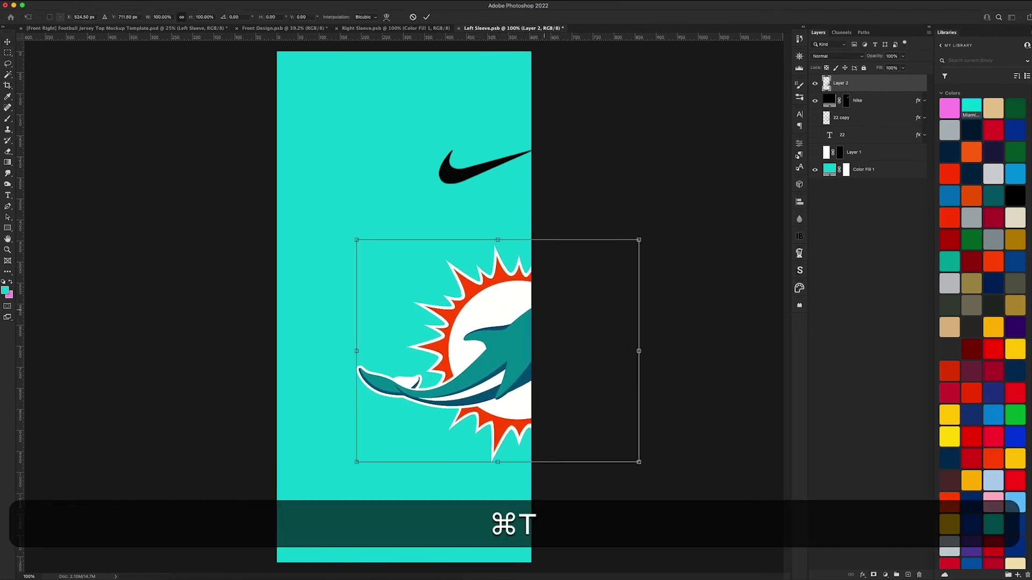
drag(639, 351, 604, 349)
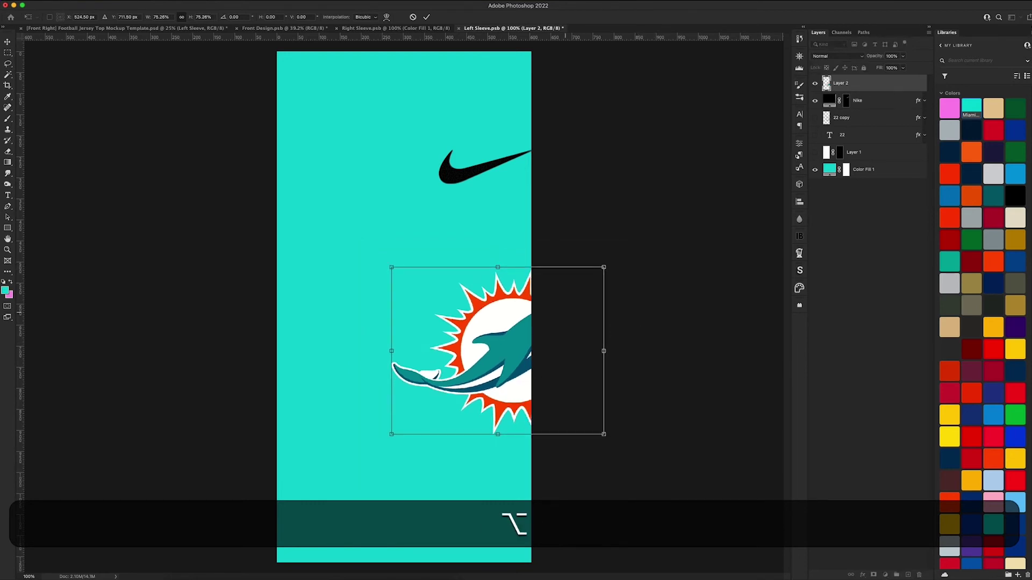
key(alt+Return)
drag(506, 352, 411, 355)
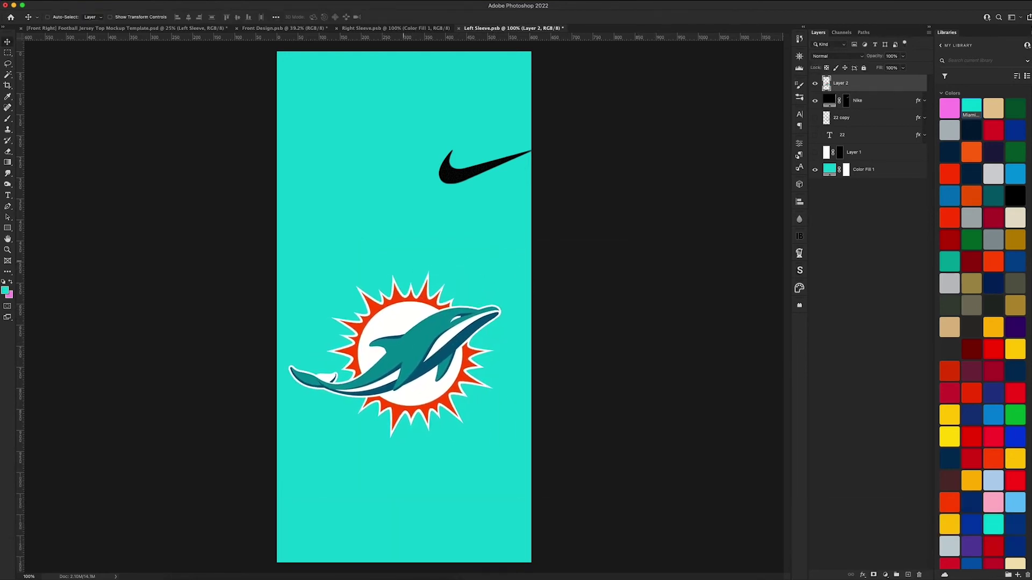
- Select the logo's orange sunburst areas with the Magic Wand and cover them with a solid colour fill in Miami pink
key(w)
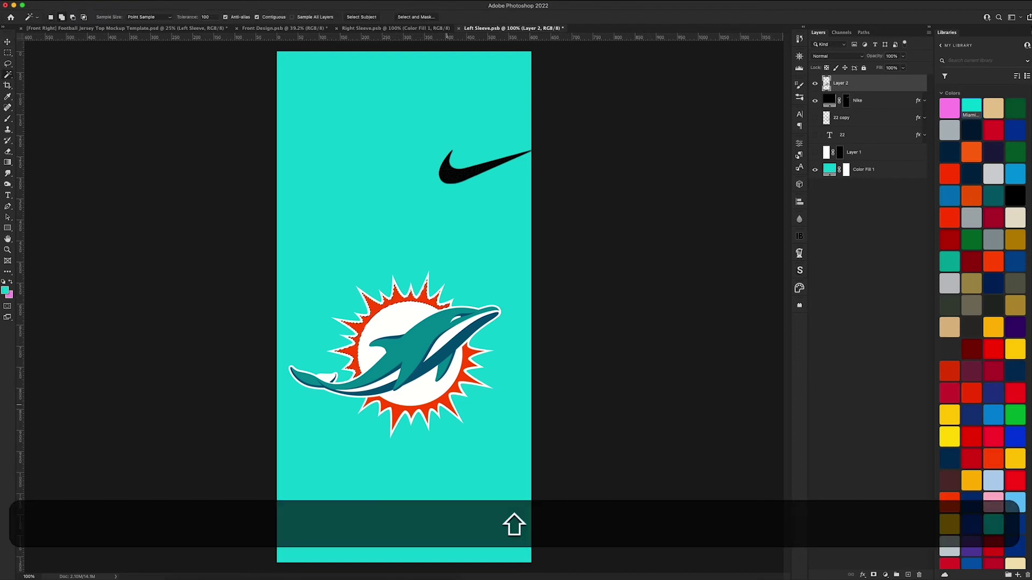
shift+click(430, 395)
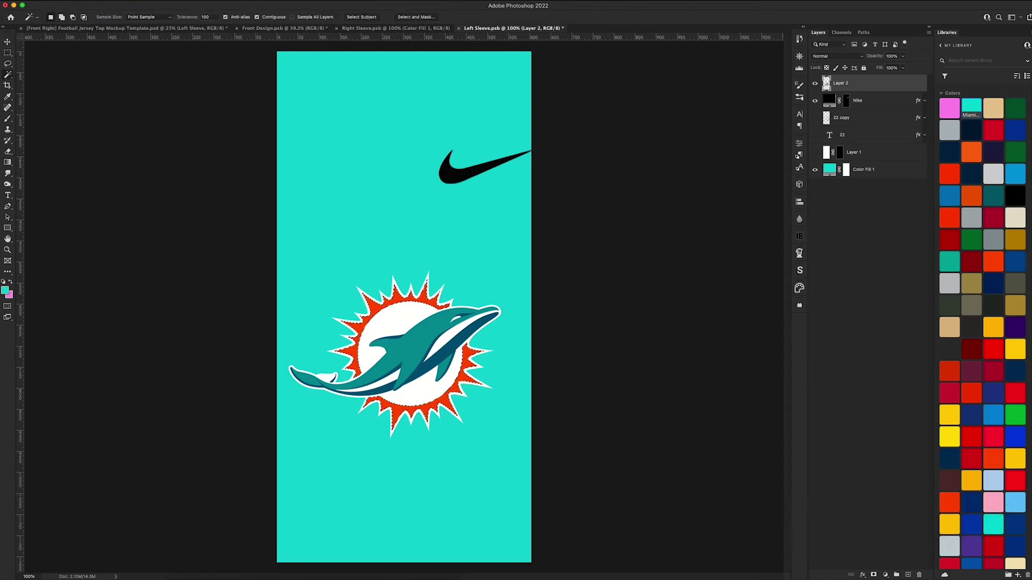
click(885, 575)
click(901, 385)
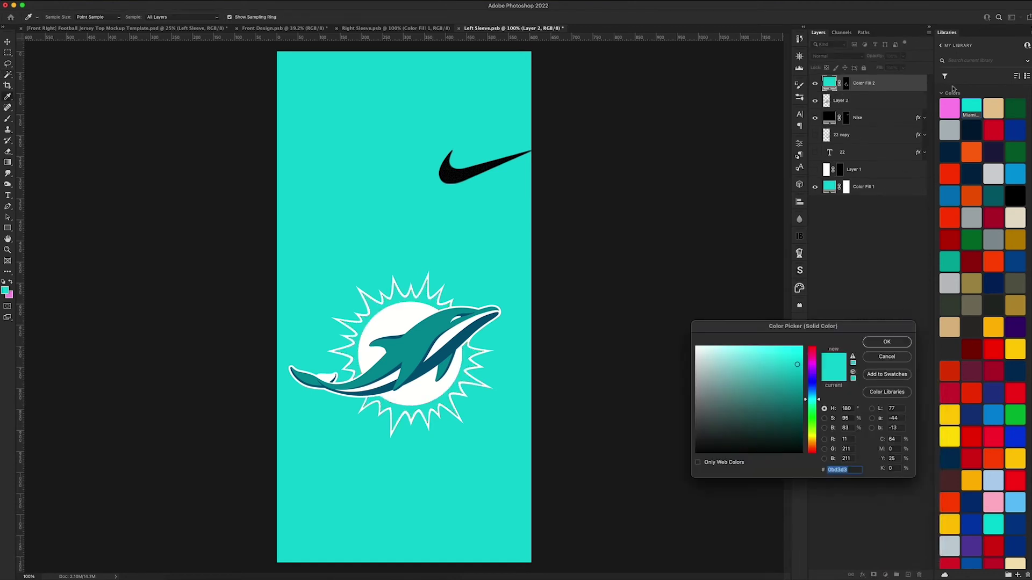
click(886, 342)
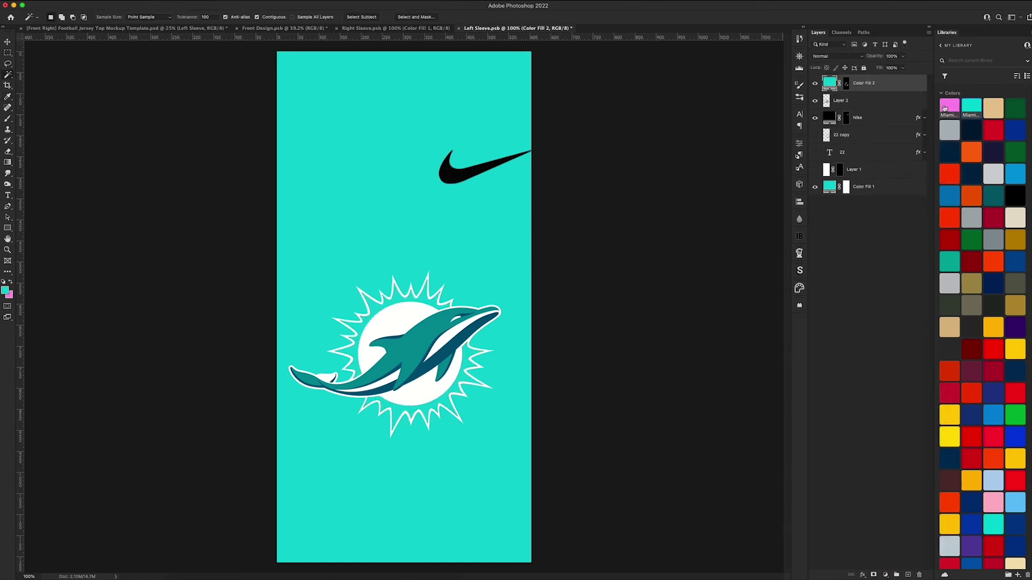
click(949, 108)
click(9, 43)
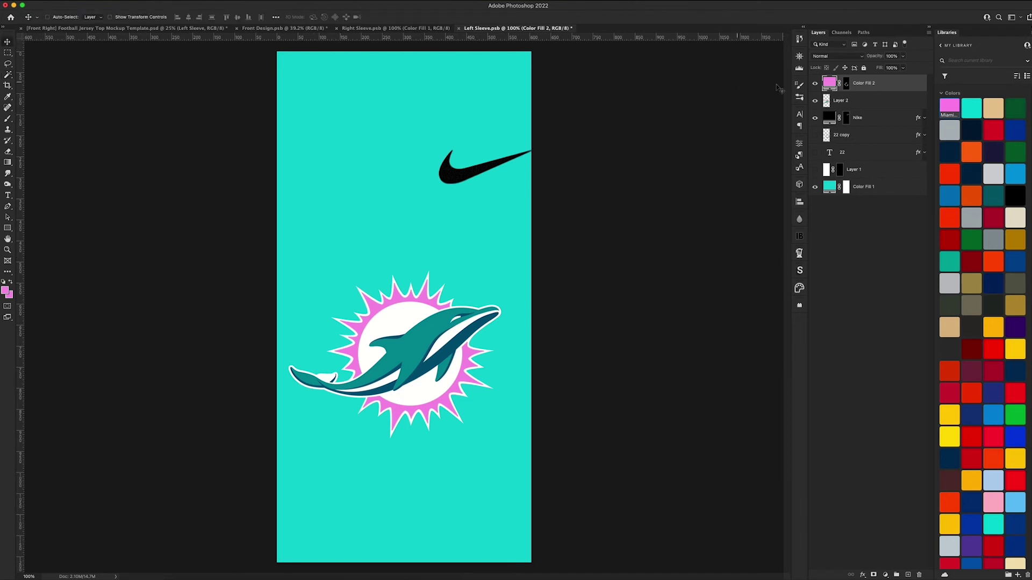
- Merge the pink sunburst fill with the logo layer and paste the copied layer style onto the merged layer
shift+click(837, 103)
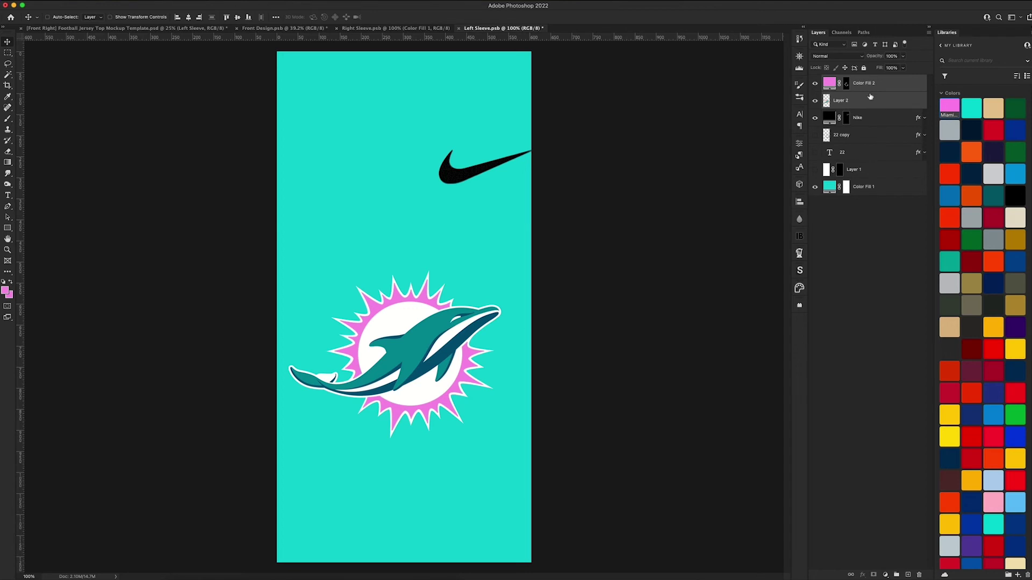
key(super)
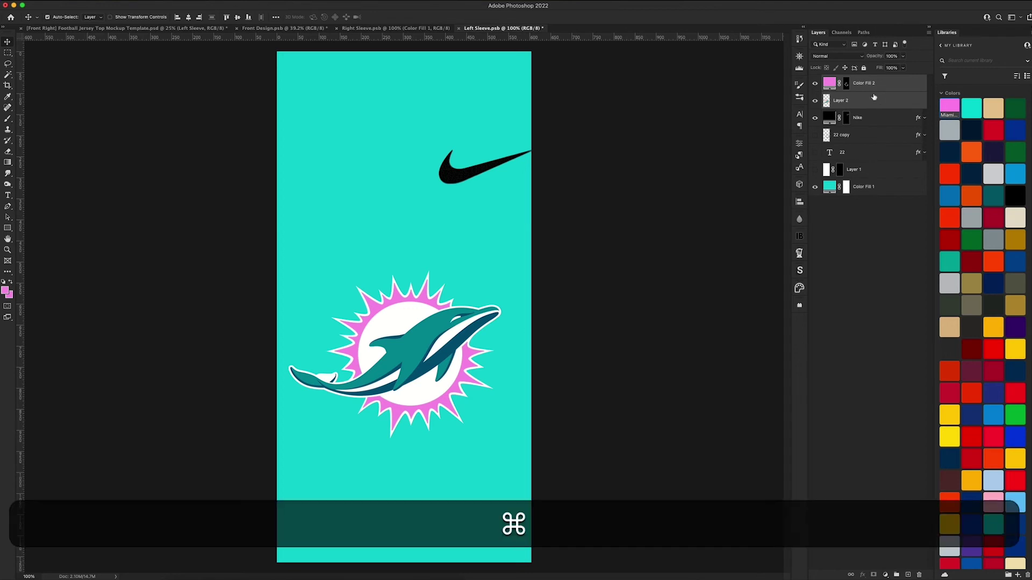
key(shift)
key(shift)
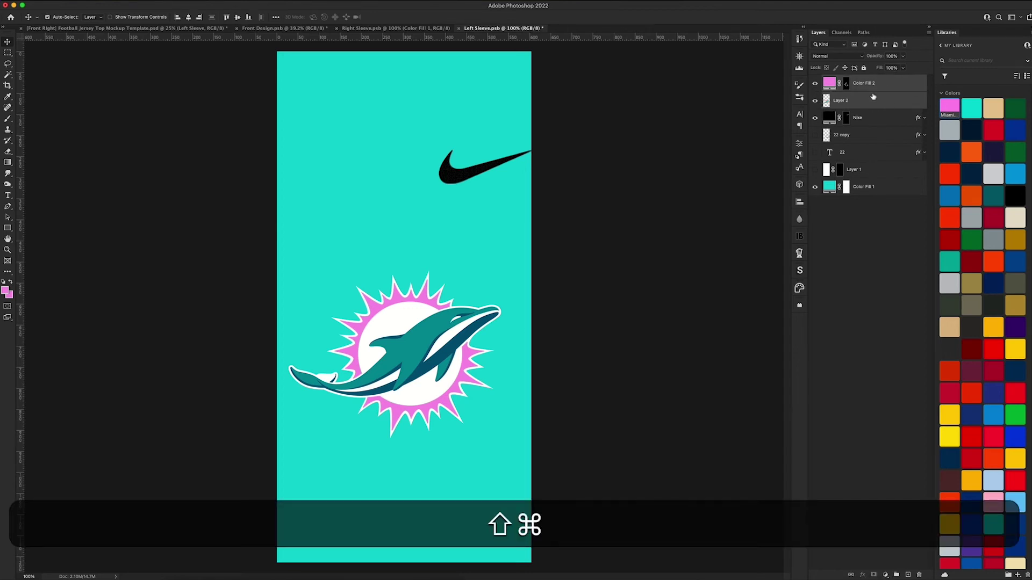
key(super+e)
ctrl+click(852, 85)
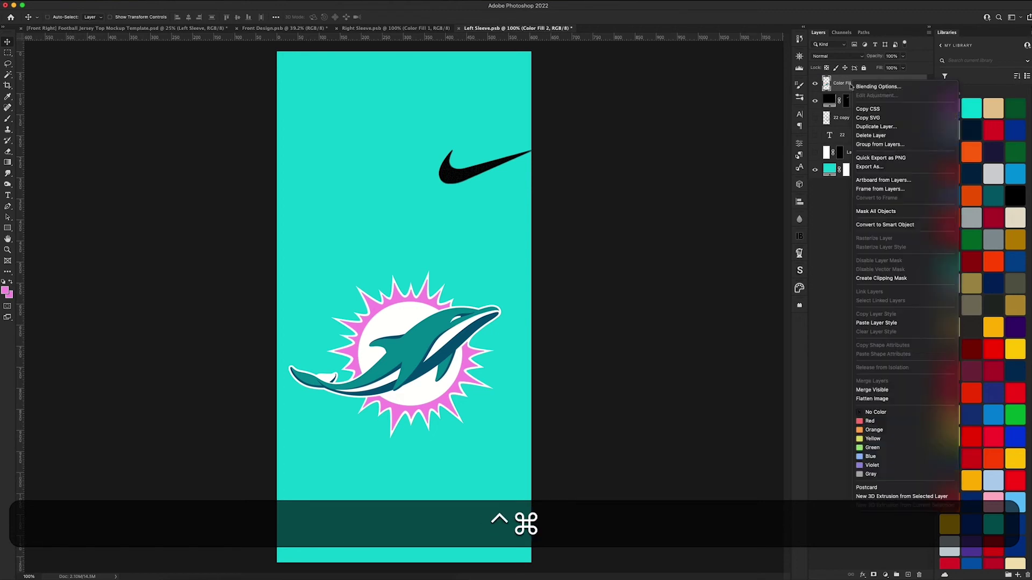
click(876, 323)
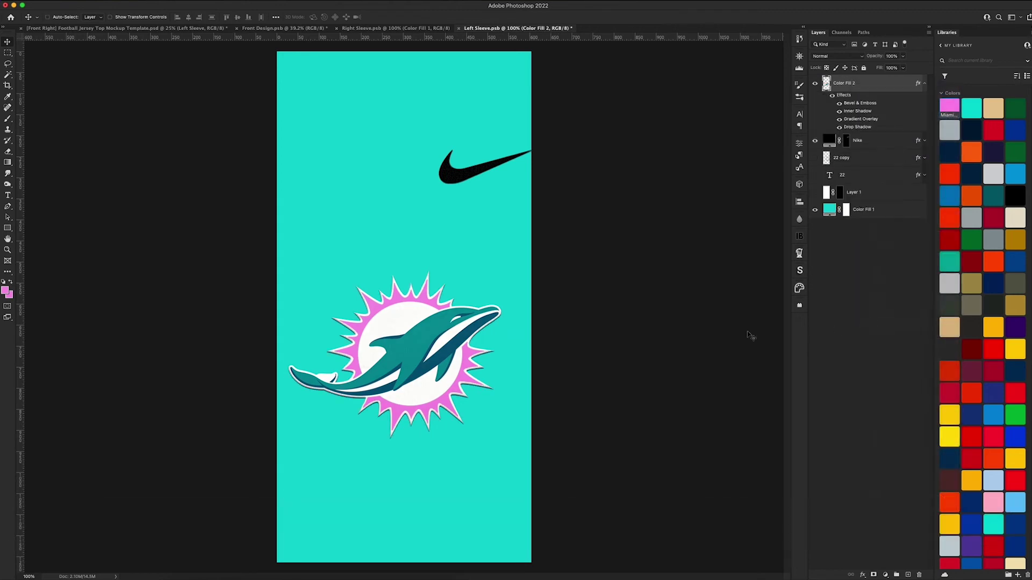
- Move the Dolphins logo partly past the Left Sleeve canvas's right edge, save the file and check the mockup
key(super)
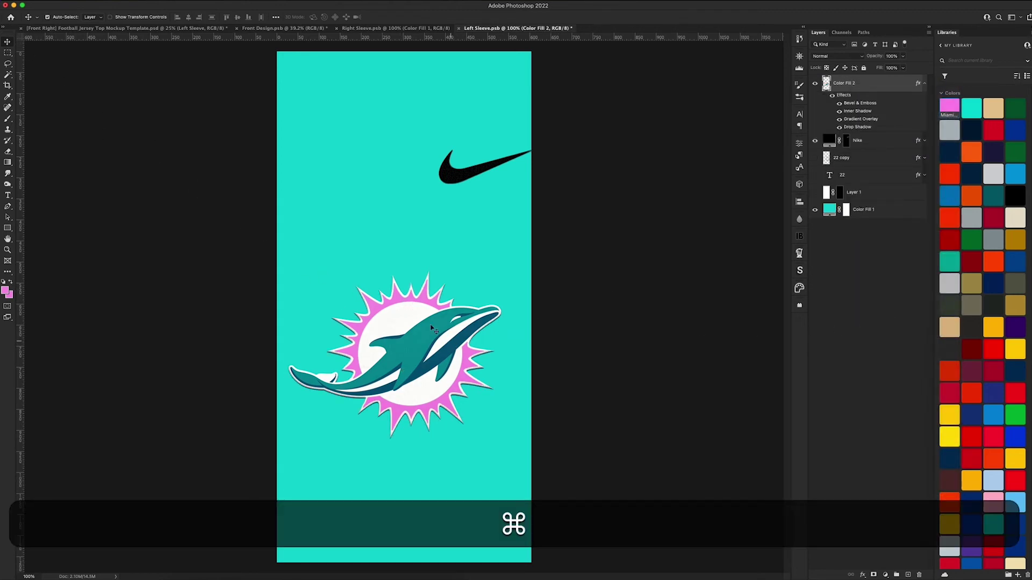
key(super+t)
drag(407, 370, 492, 354)
key(Return)
key(super+s)
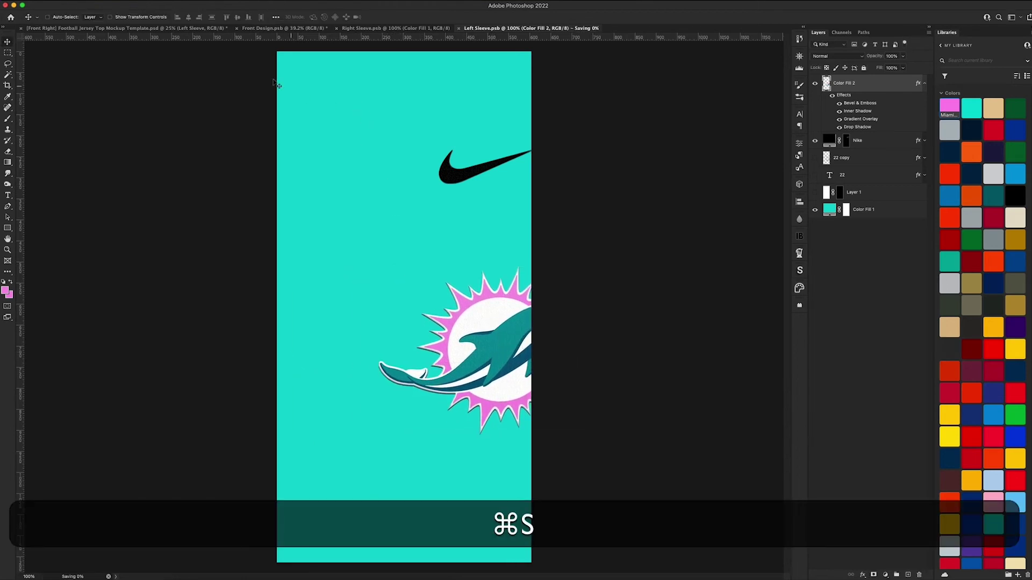
click(105, 31)
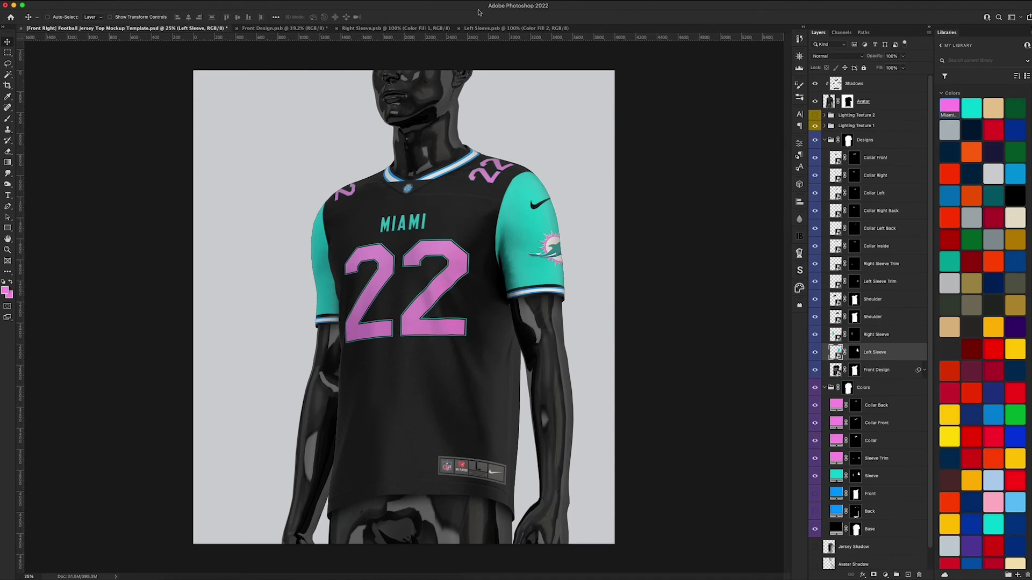
- Shift the Left Sleeve's Dolphins logo slightly up and to the left, save the file and return to the mockup
click(490, 28)
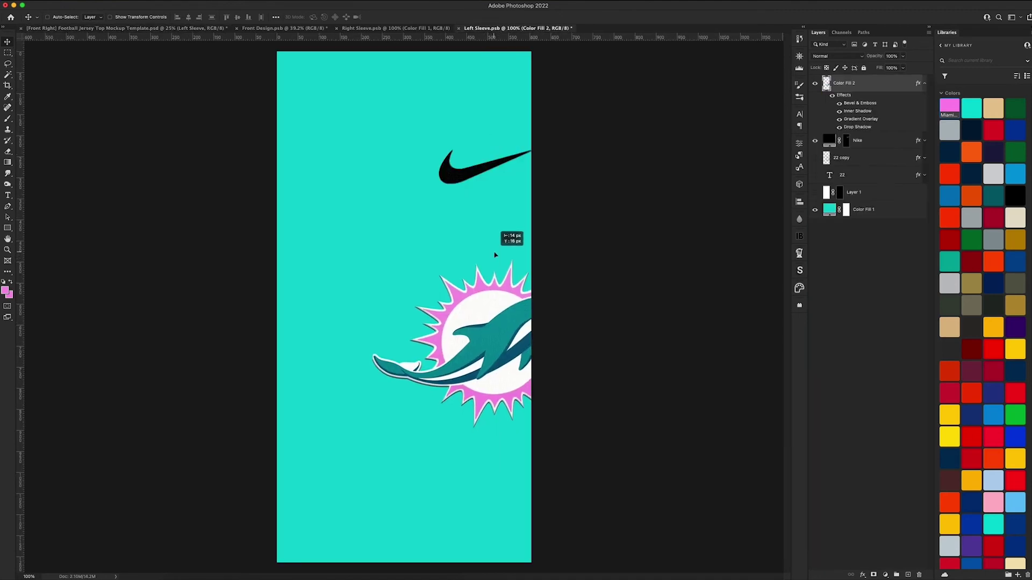
key(super+s)
key(ctrl+Tab)
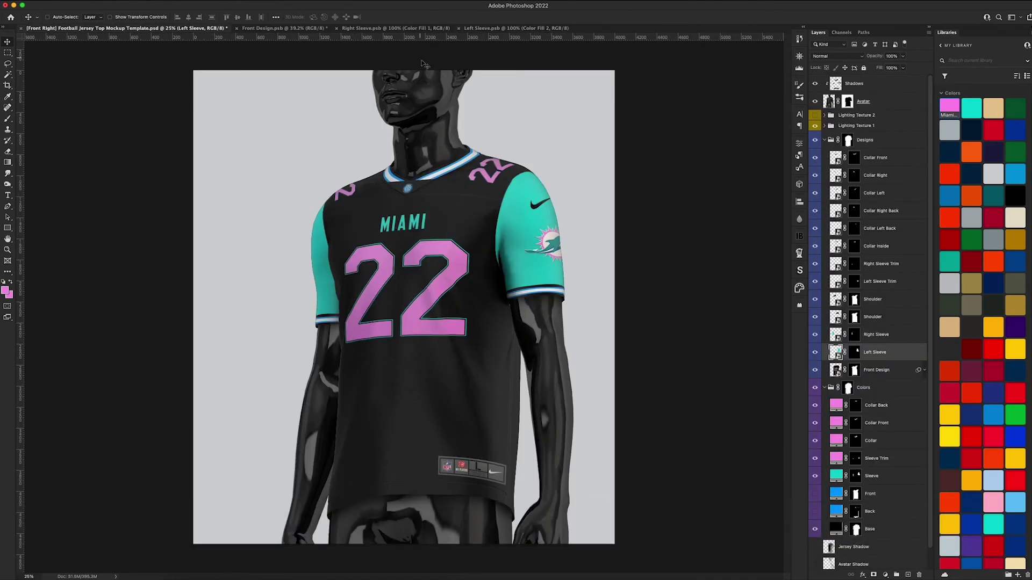
- Copy the styled Dolphins logo into the Right Sleeve file below the swoosh, save it and check the mockup
click(488, 29)
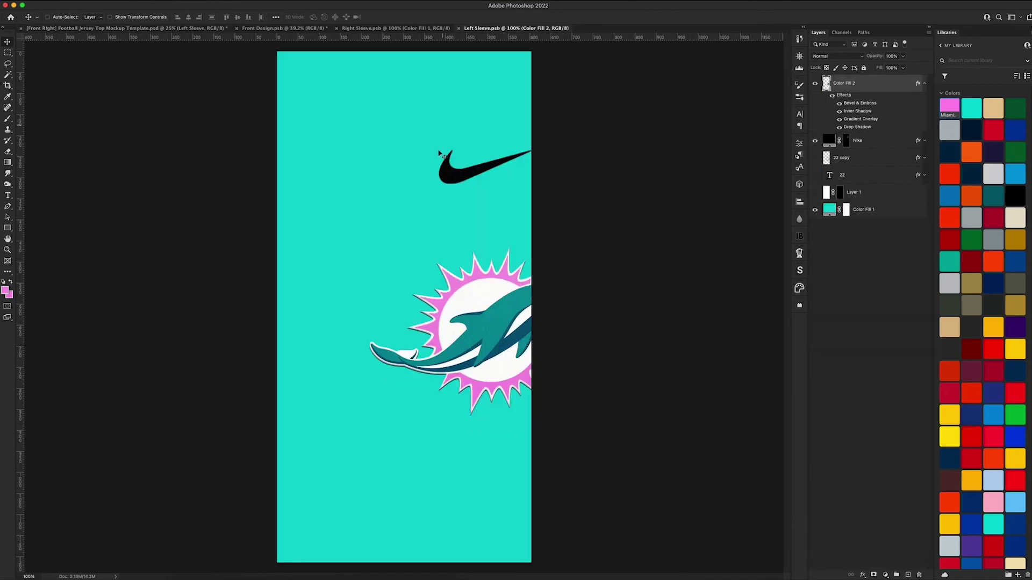
drag(485, 276, 312, 320)
key(super+s)
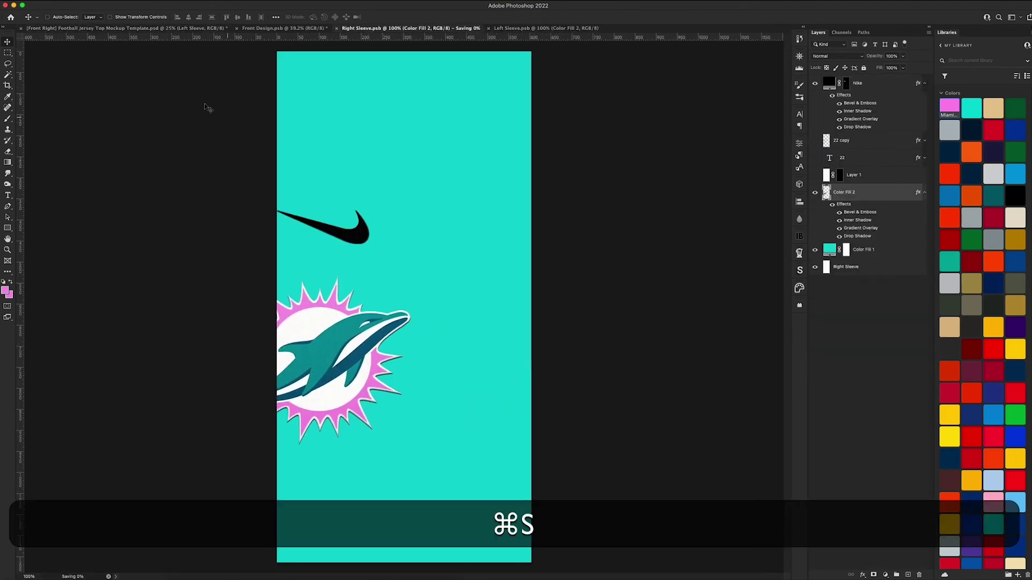
key(ctrl+Tab)
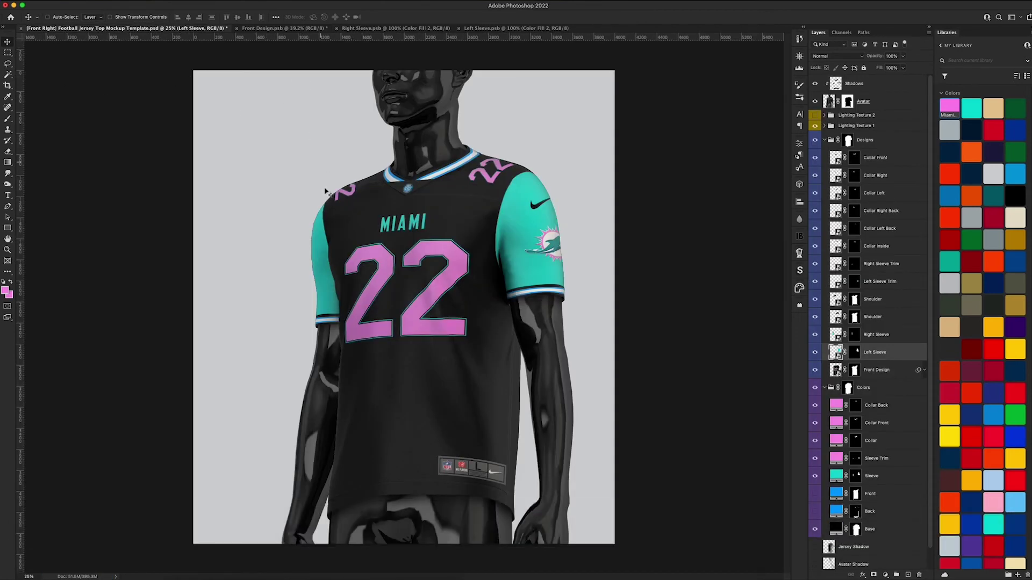
- Move the Dolphins logo horizontally to the right in the Right Sleeve file and save the file
click(409, 29)
key(shift)
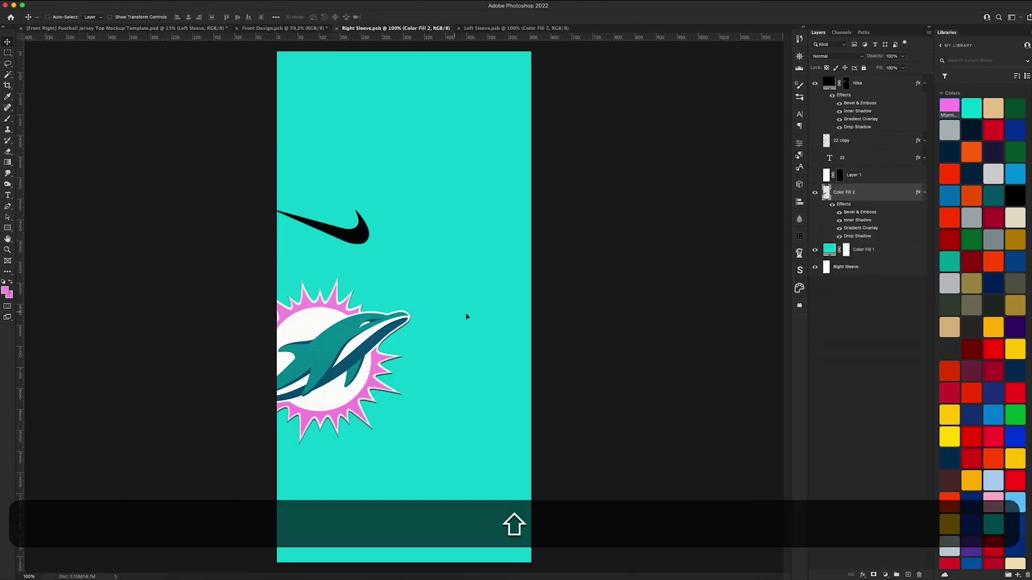
drag(467, 316, 517, 316)
key(super+shift+s)
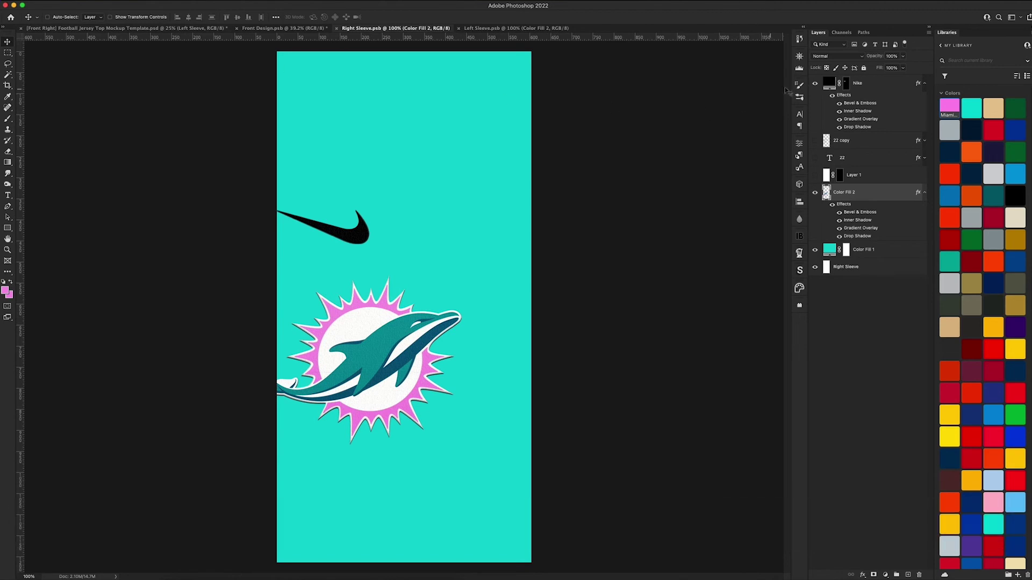
- Hide the Nike swoosh in the Right Sleeve file, save it and return to the mockup
click(815, 84)
key(super+s)
click(89, 28)
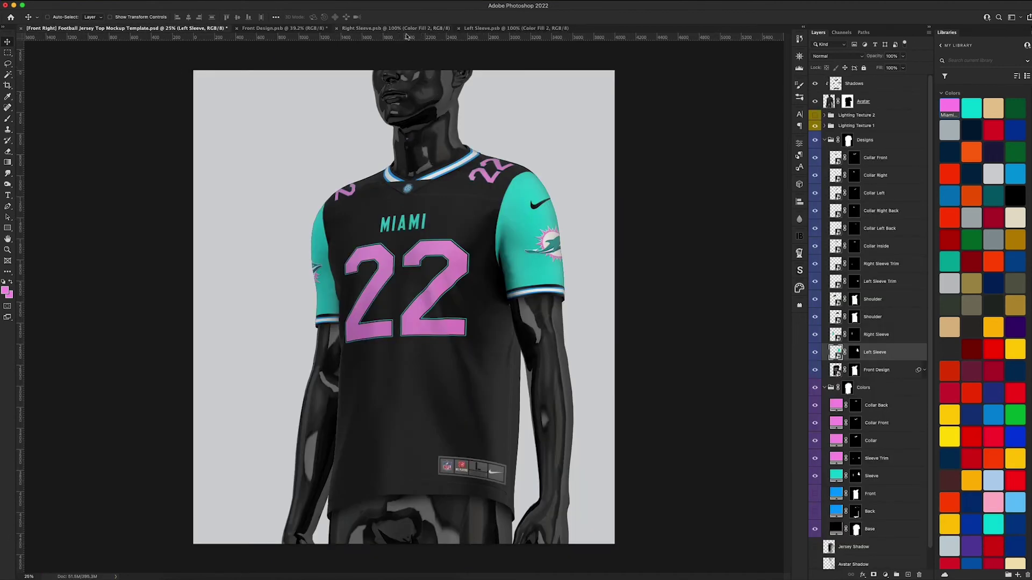
- Flip the Dolphins logo horizontally in the Left Sleeve file
click(523, 30)
key(super+t)
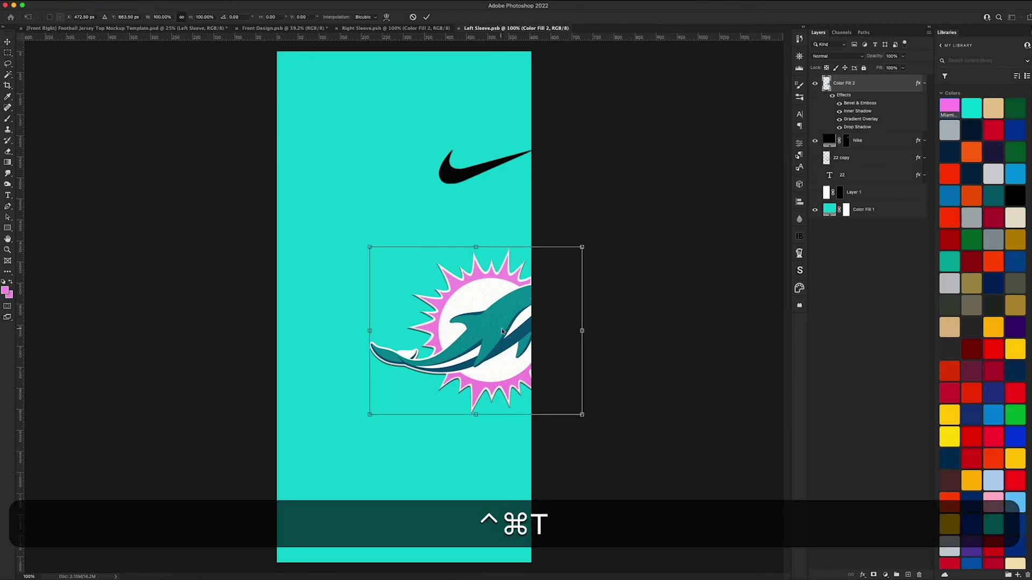
right_click(543, 297)
click(547, 524)
key(Return)
key(super+Return)
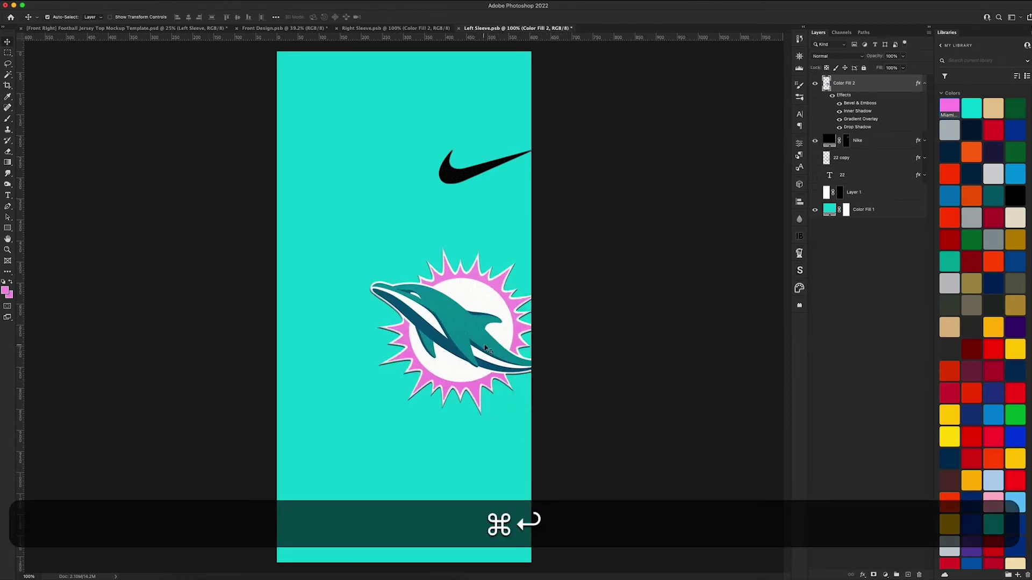
- Shift the flipped Dolphins logo slightly to the right, save the Left Sleeve file and check the mockup
key(super+t)
drag(481, 339, 489, 343)
key(Return)
key(super+s)
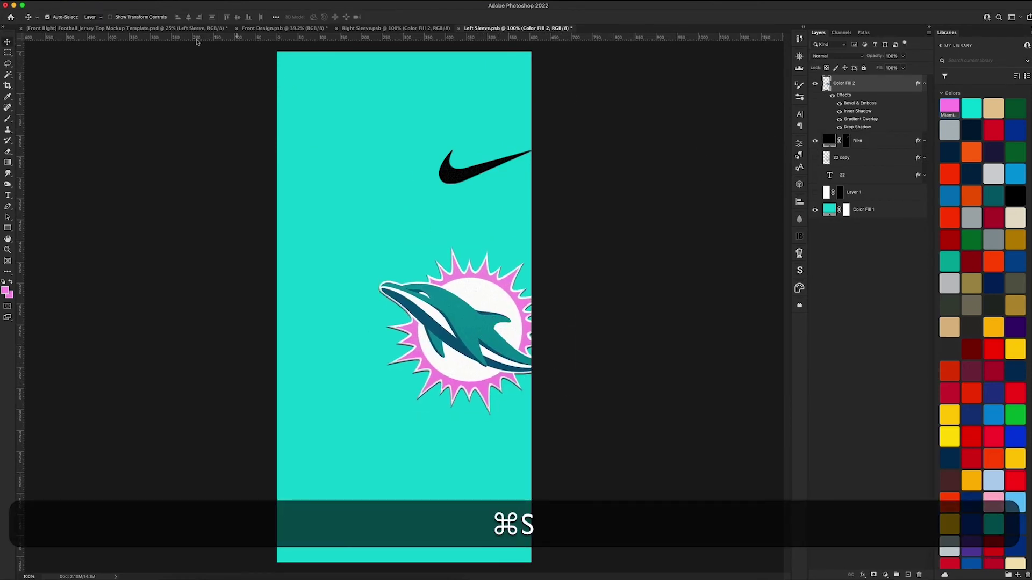
click(71, 29)
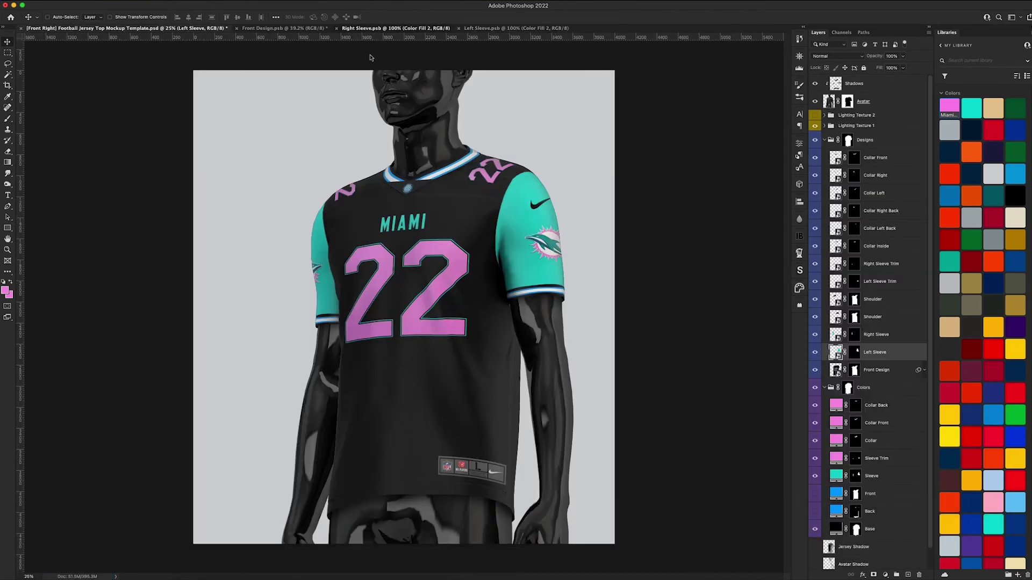
- Shift the Right Sleeve's Dolphins logo a little further past the canvas's left edge, save the file and check the mockup
click(371, 27)
key(shift+super+s)
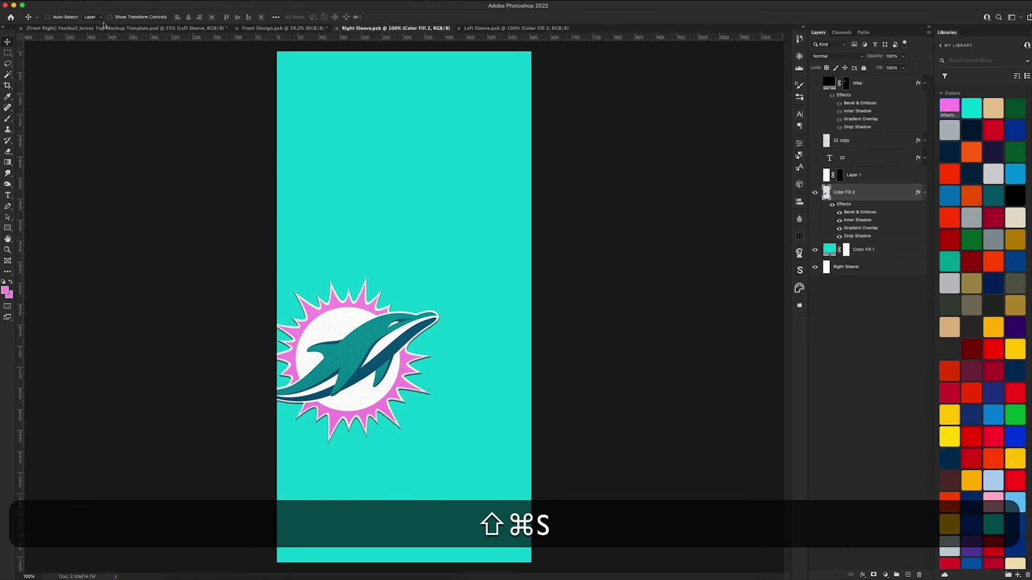
key(super+s)
click(138, 28)
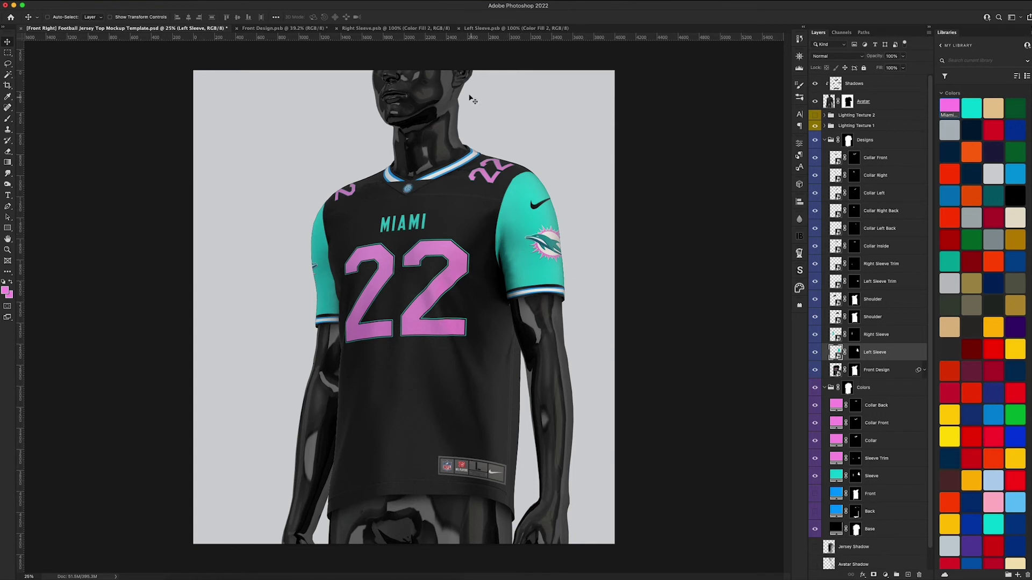
- Close both sleeve files and open the Collar Right, Collar Left, Collar Right Back and Collar Left Back smart objects
click(337, 28)
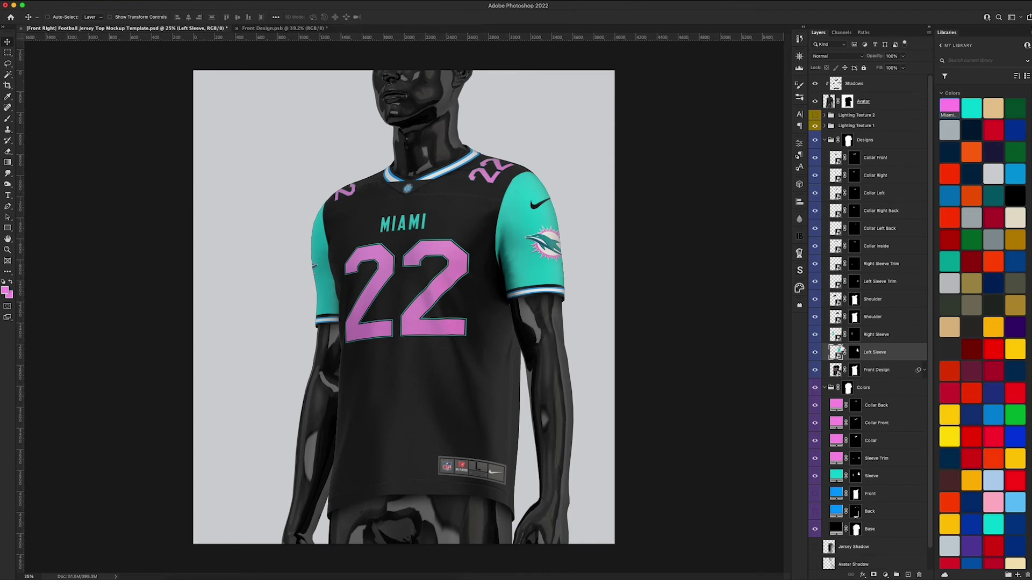
click(836, 180)
double_click(837, 178)
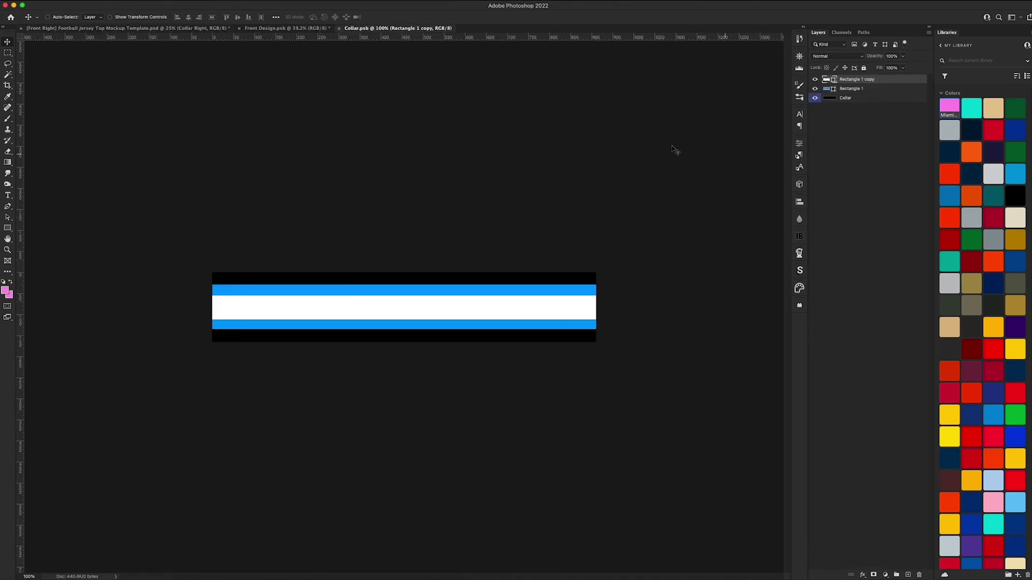
click(162, 29)
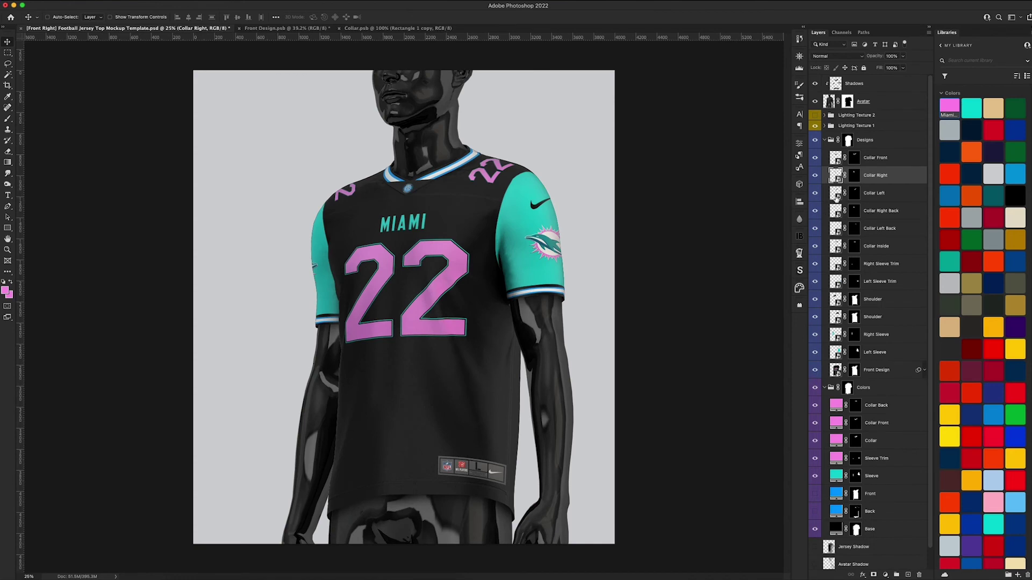
double_click(836, 198)
click(146, 29)
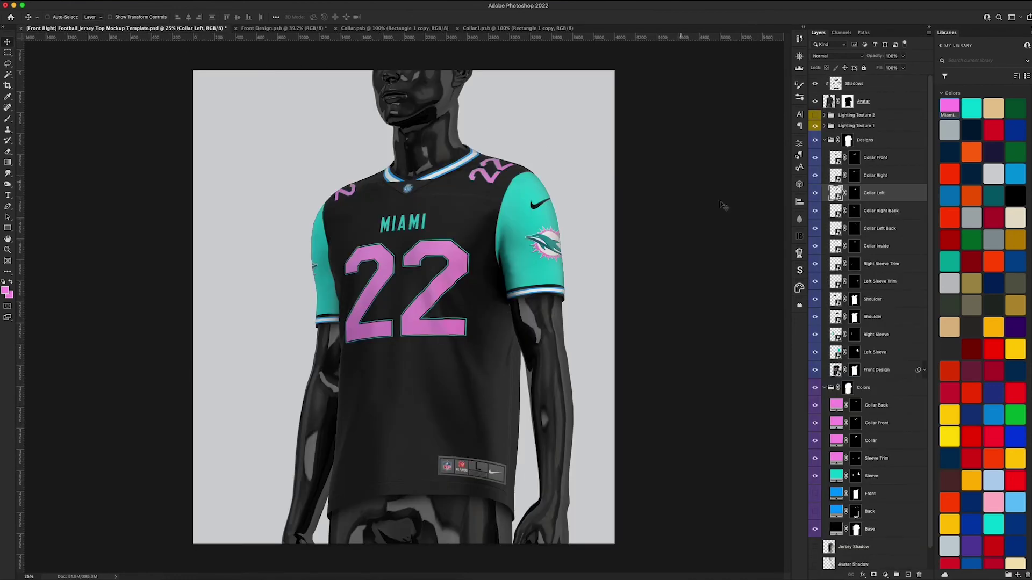
double_click(834, 213)
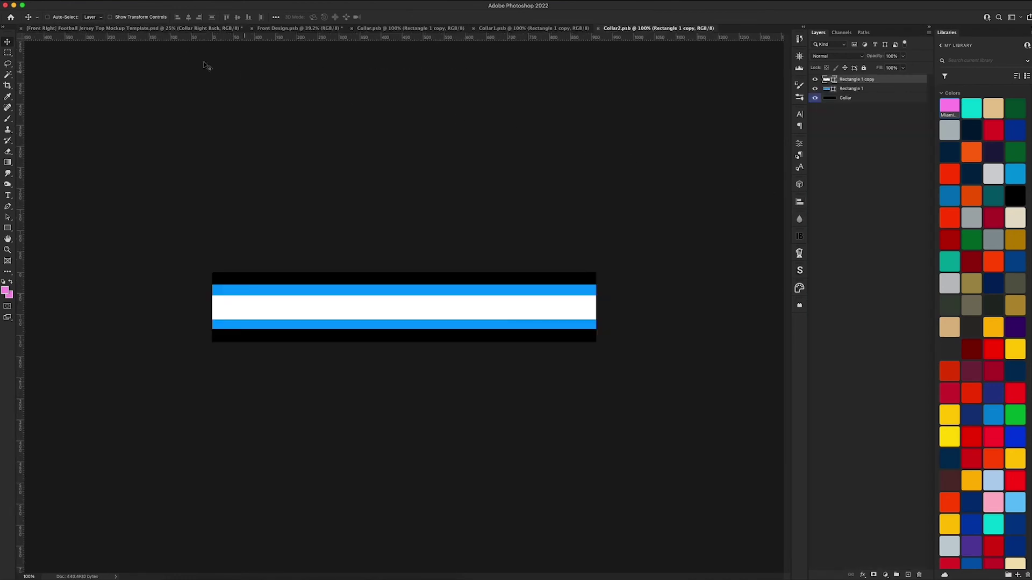
click(134, 29)
double_click(837, 230)
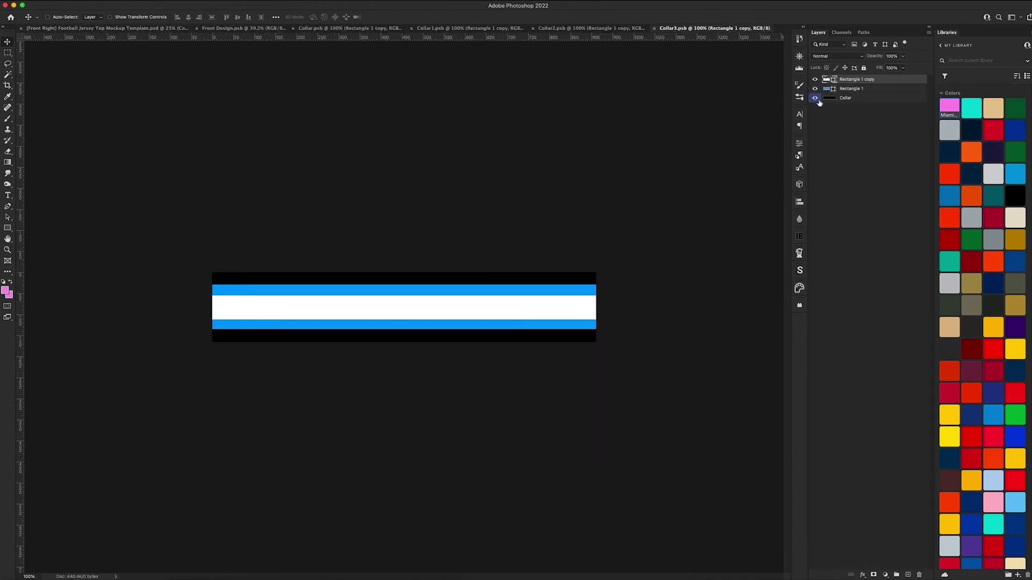
- Hide the blue Rectangle 1 stripe in Collar3, fill the white Rectangle 1 copy with the Miami pink and save the file
click(843, 100)
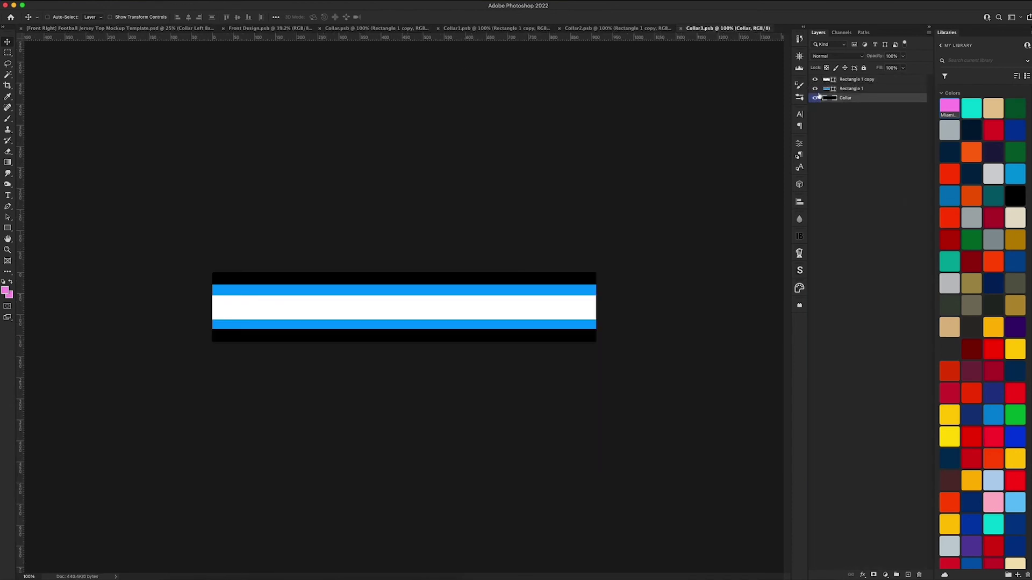
click(815, 90)
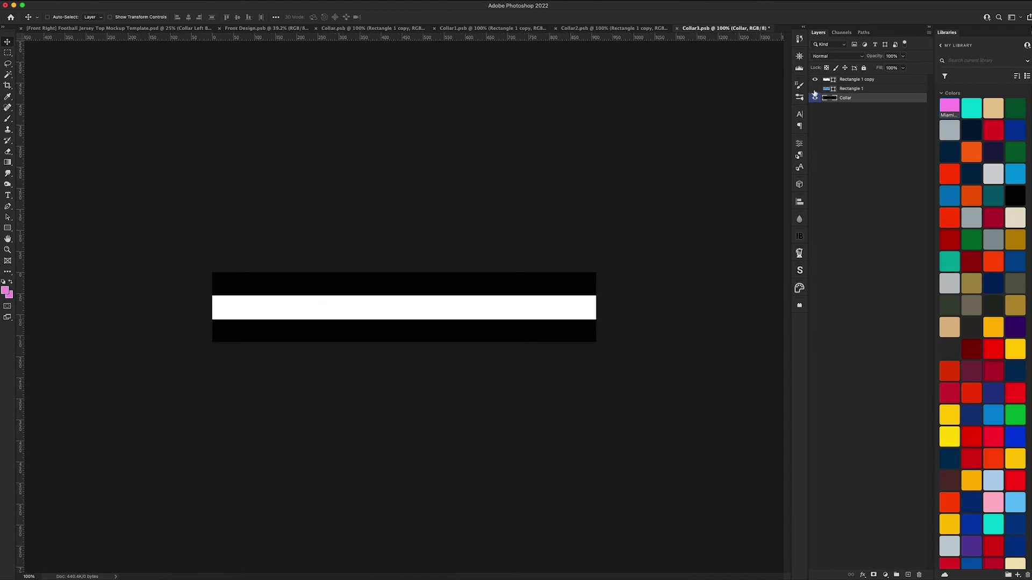
click(846, 82)
key(alt+BackSpace)
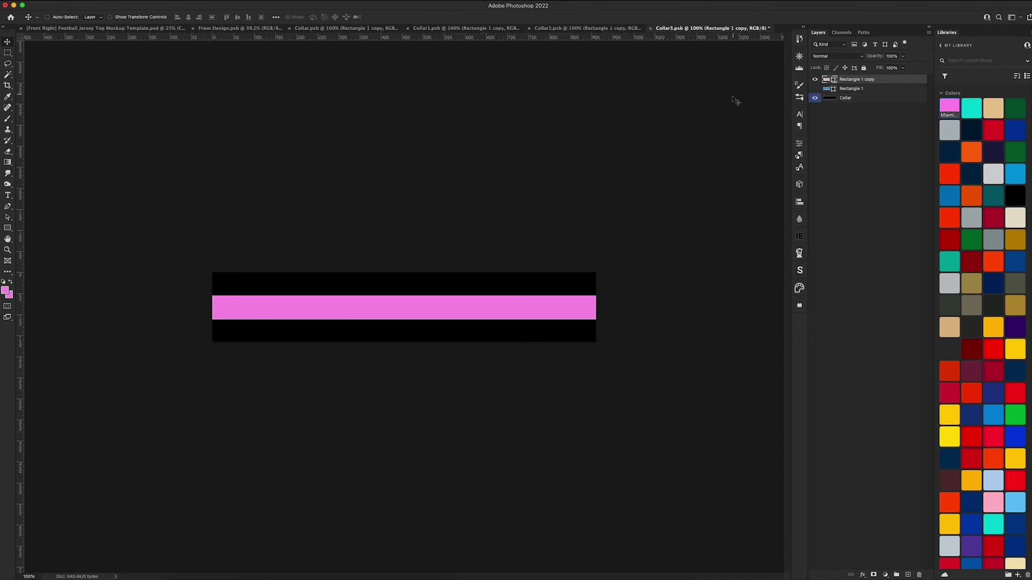
key(super+s)
- Hide the blue stripe in Collar2, recolour the white stripe pink and save the file
click(584, 28)
click(815, 89)
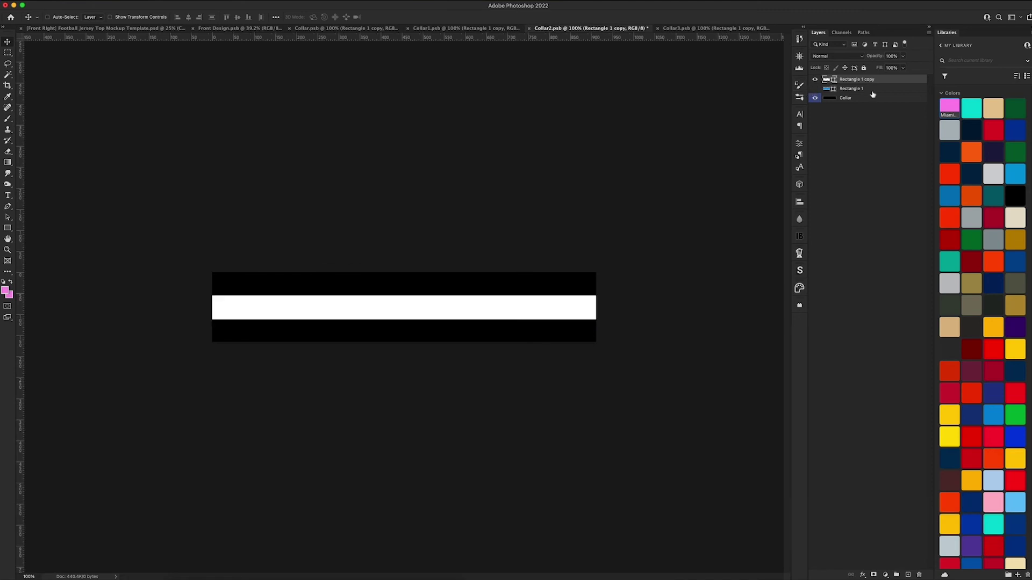
key(alt+BackSpace)
key(super+s)
- Hide the blue stripe in Collar1, recolour the white stripe pink and save the file
key(ctrl+shift+Tab)
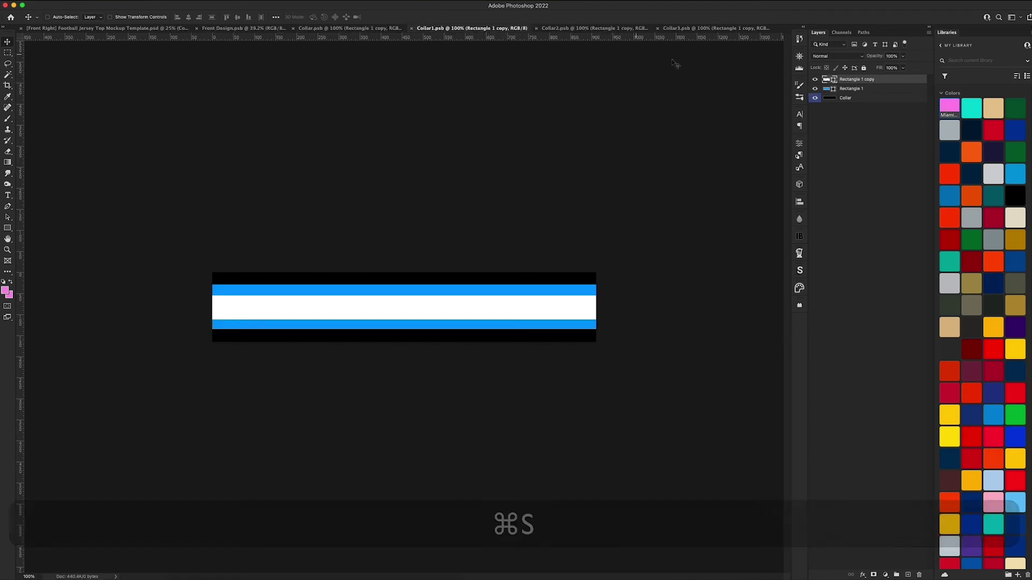
click(815, 88)
key(alt+BackSpace)
key(super+s)
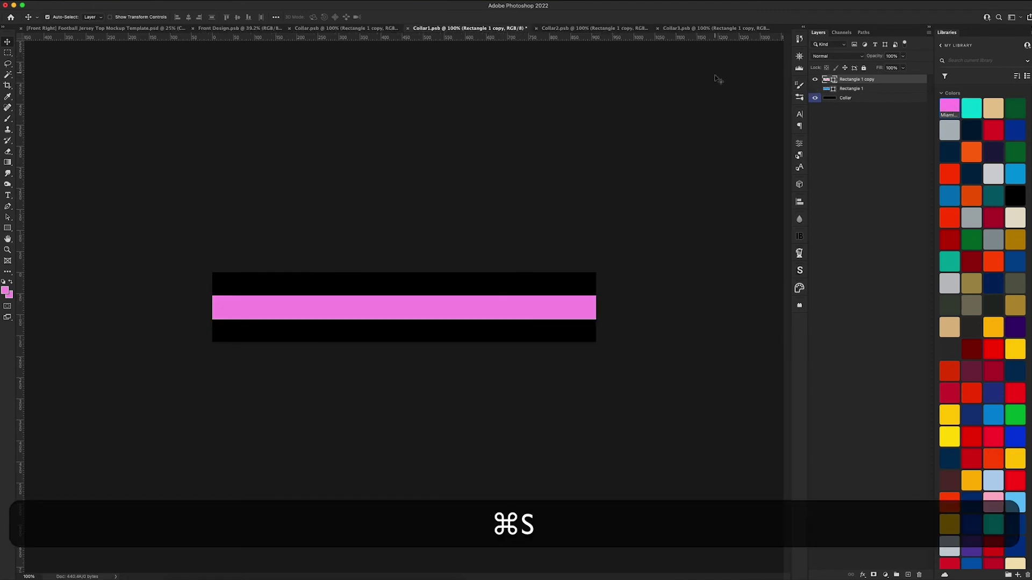
- Hide the blue stripe in the Collar file, fill the white stripe pink, save it and check the mockup
click(370, 30)
click(815, 89)
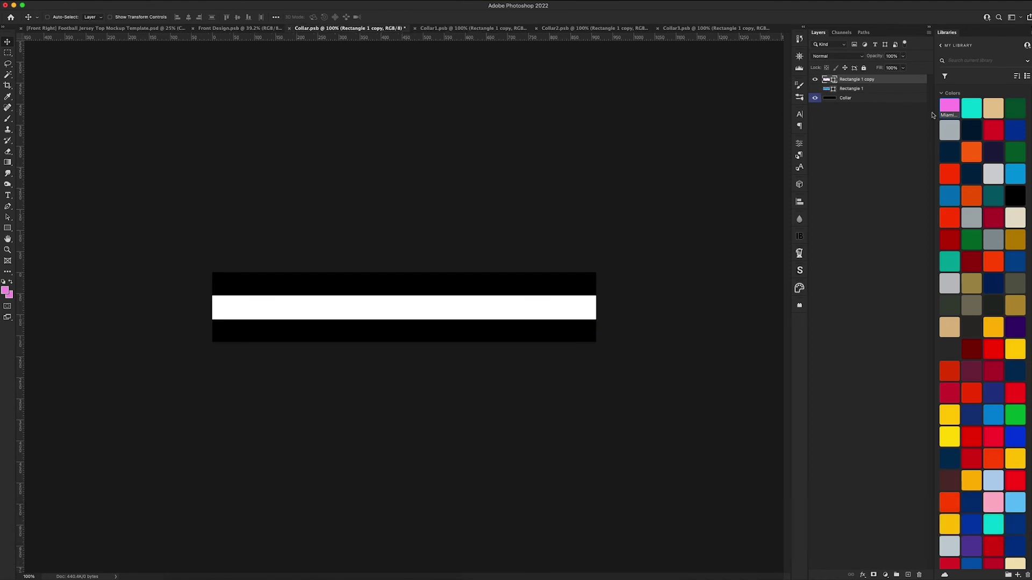
key(alt+BackSpace)
key(super+s)
click(124, 28)
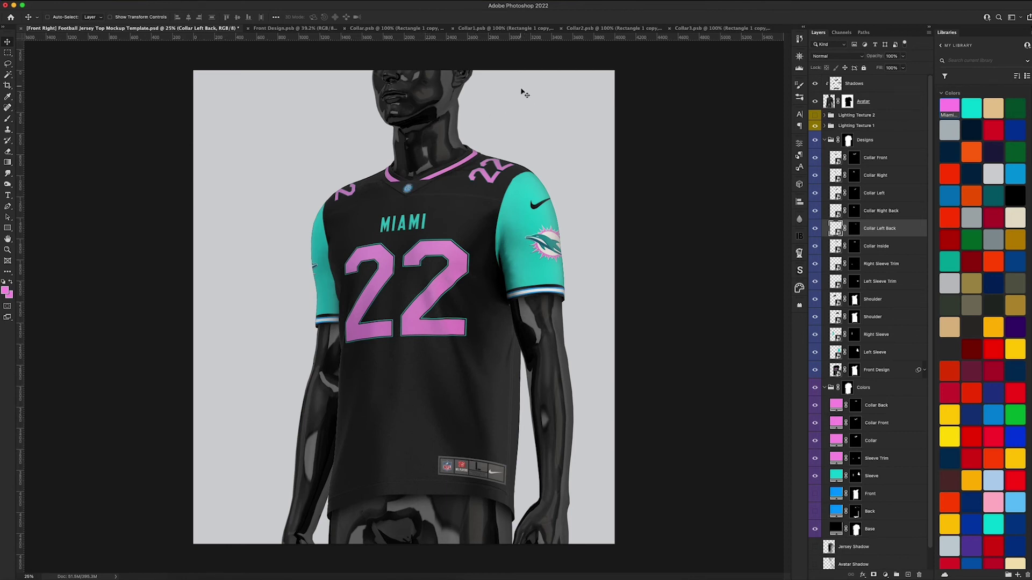
- Close the four collar files, keeping the mockup and Front Design open
click(561, 27)
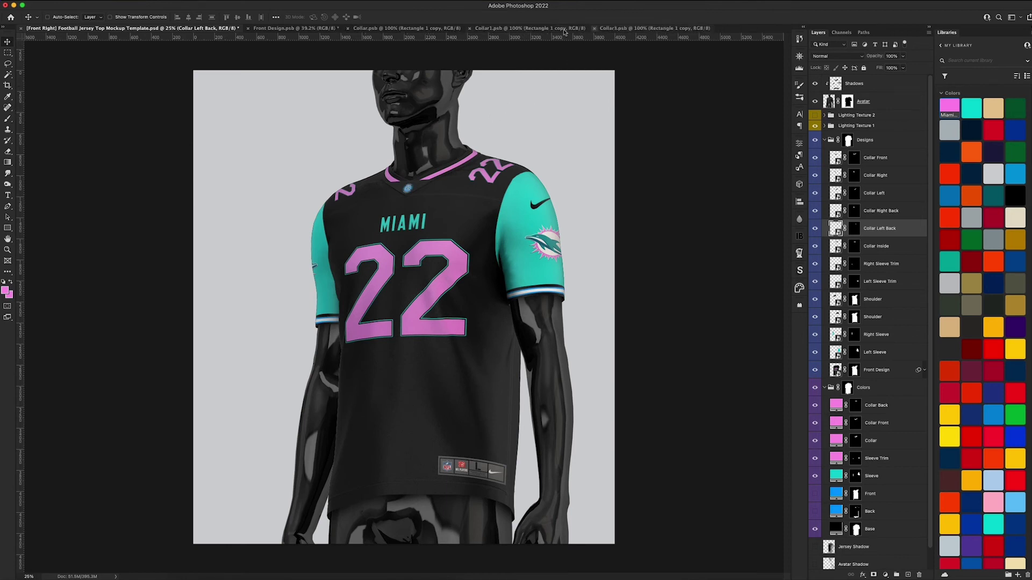
click(561, 28)
click(453, 28)
click(349, 28)
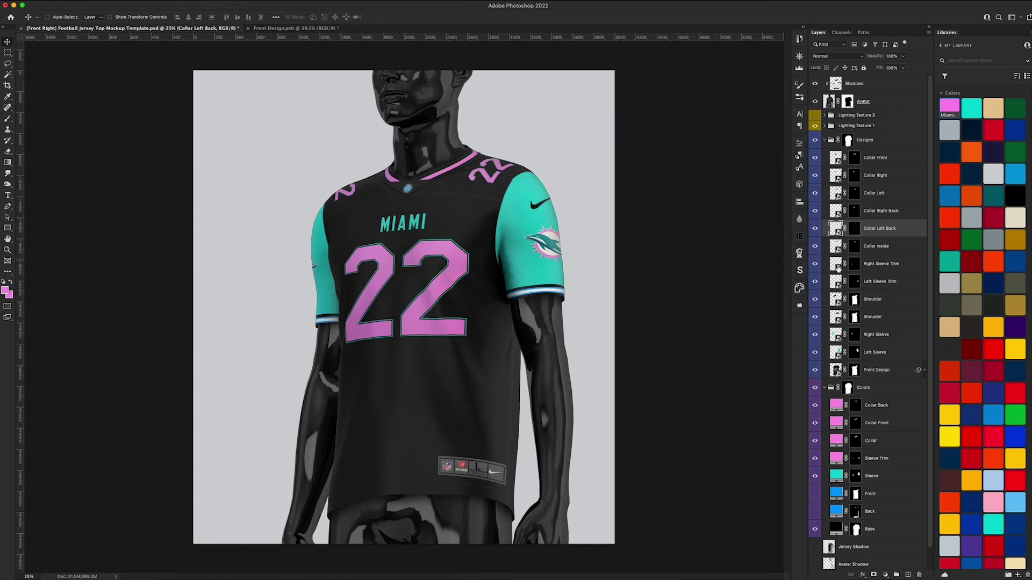
- Open the Right Sleeve Trim and Left Sleeve Trim smart objects for editing
double_click(836, 264)
click(112, 29)
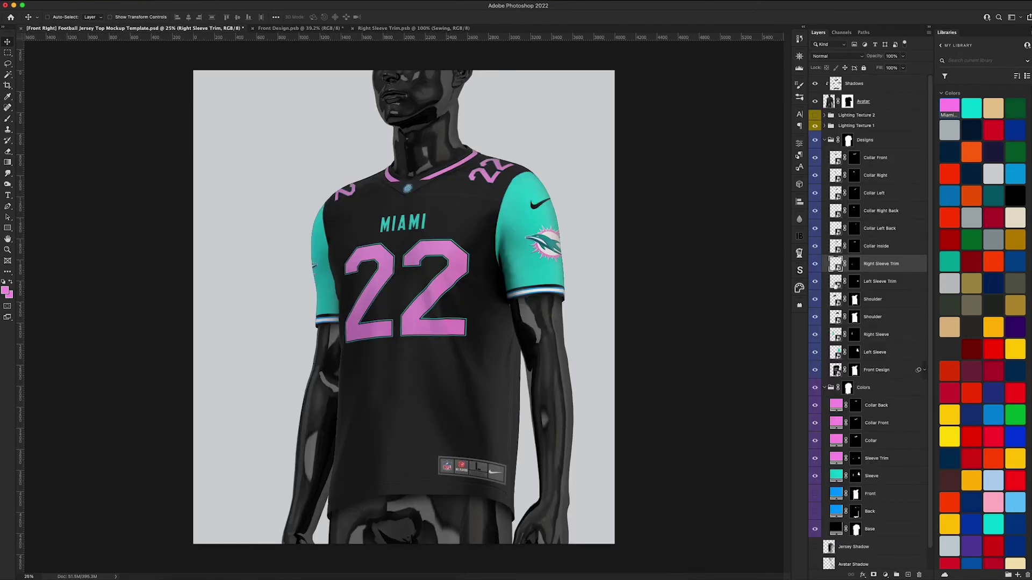
double_click(822, 235)
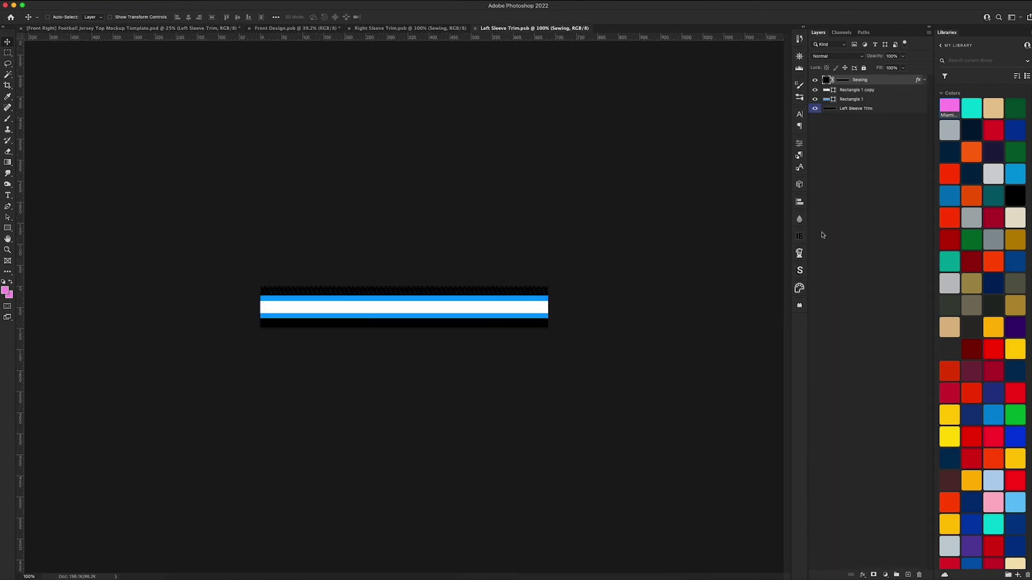
- Hide the blue Rectangle 1 in Left Sleeve Trim, recolour the white Rectangle 1 copy with the Miami pink and save the file
click(815, 89)
click(815, 89)
click(815, 99)
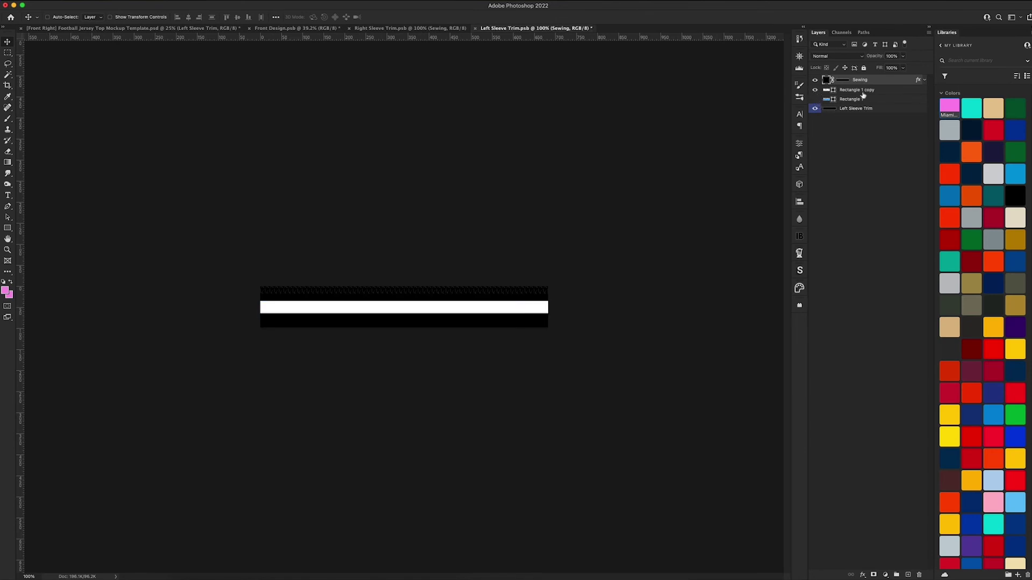
click(860, 90)
click(949, 107)
key(super+s)
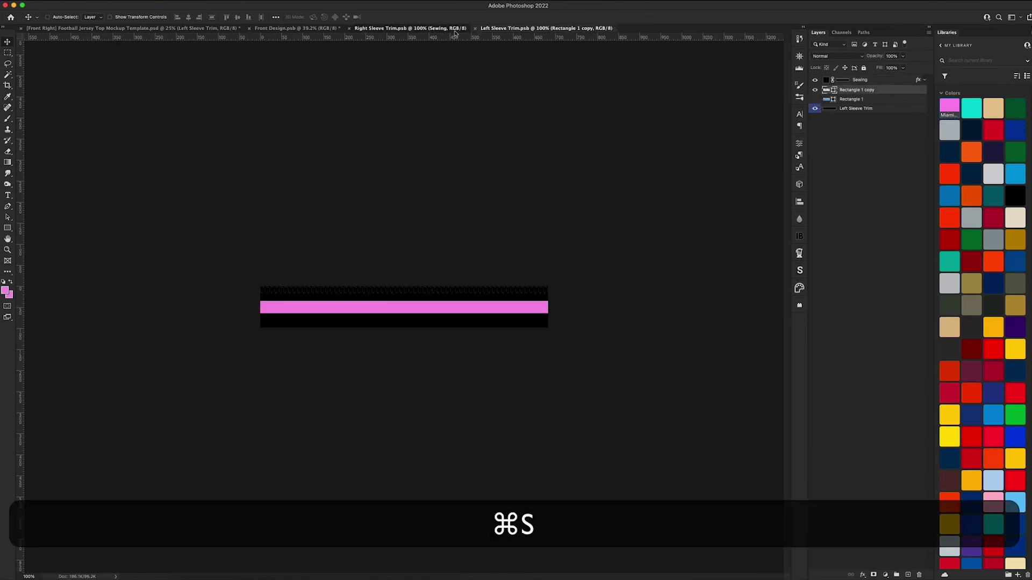
- Hide the blue stripe in Right Sleeve Trim, recolour the white stripe pink, save the file and check the mockup
click(410, 28)
click(816, 100)
click(881, 89)
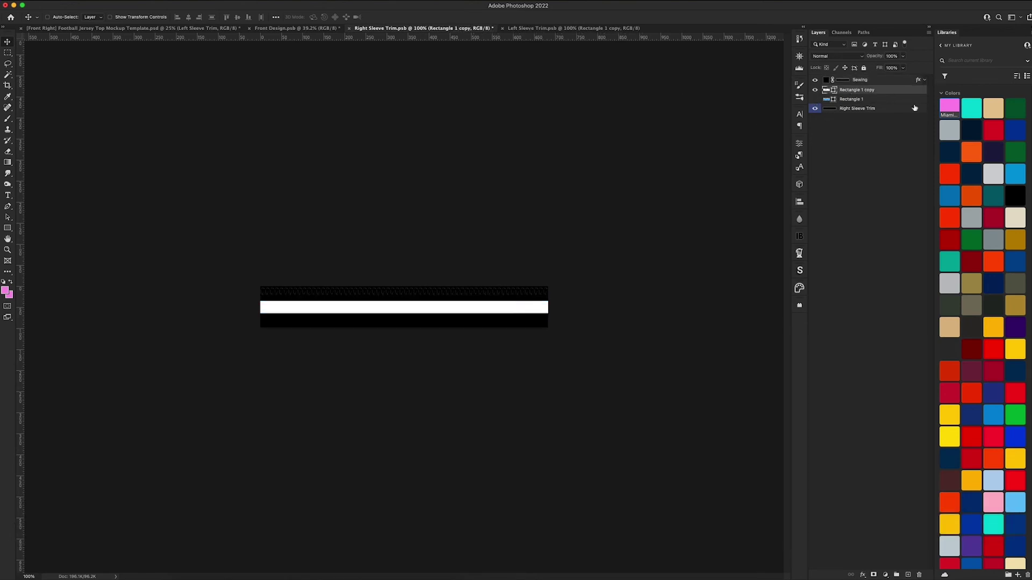
click(942, 109)
key(super+s)
click(129, 27)
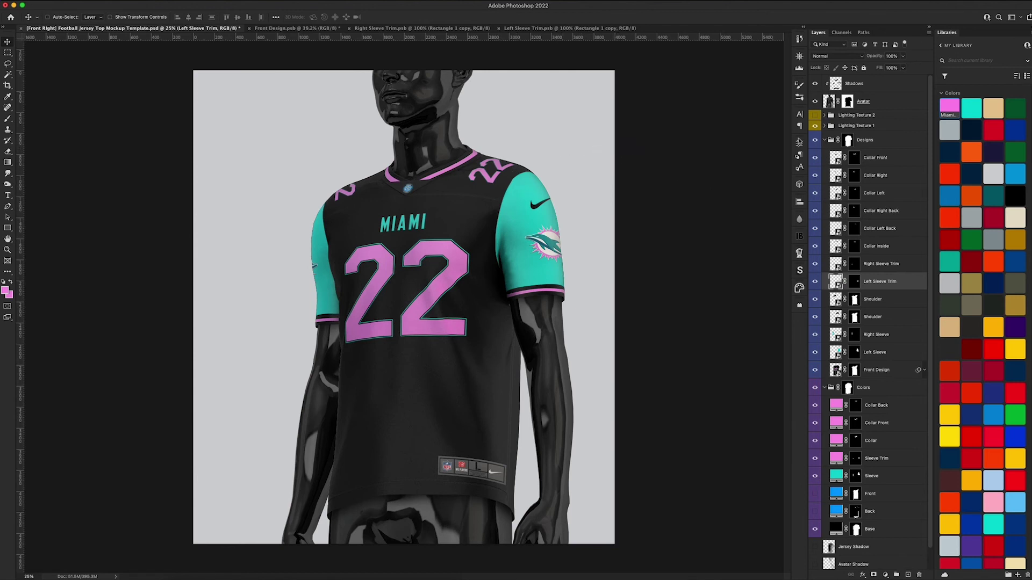
- Hide the Avatar layer and toggle the Collar Inside and Left Sleeve Trim designs to compare the jersey with and without them
click(814, 102)
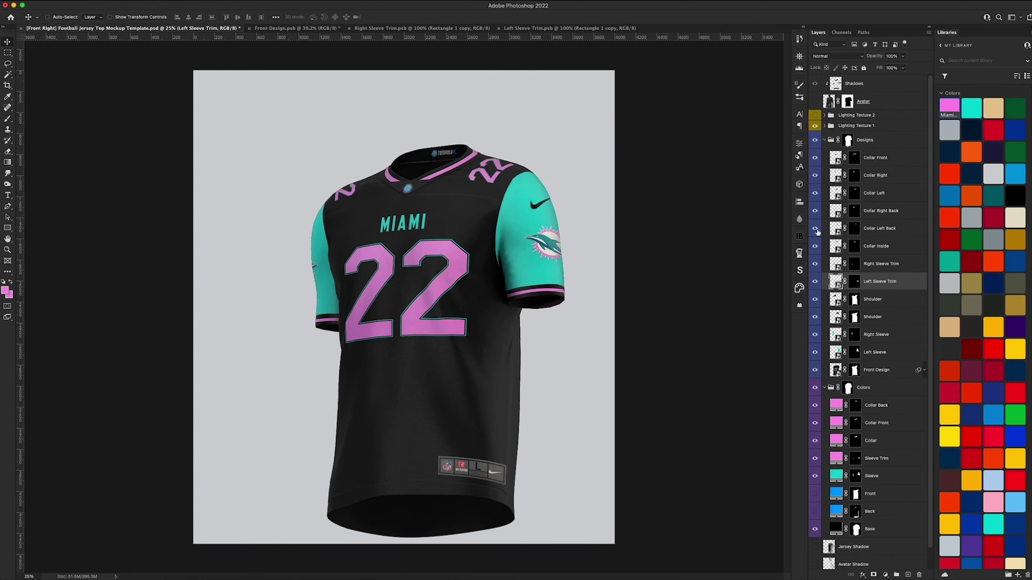
click(815, 247)
click(815, 247)
click(815, 247)
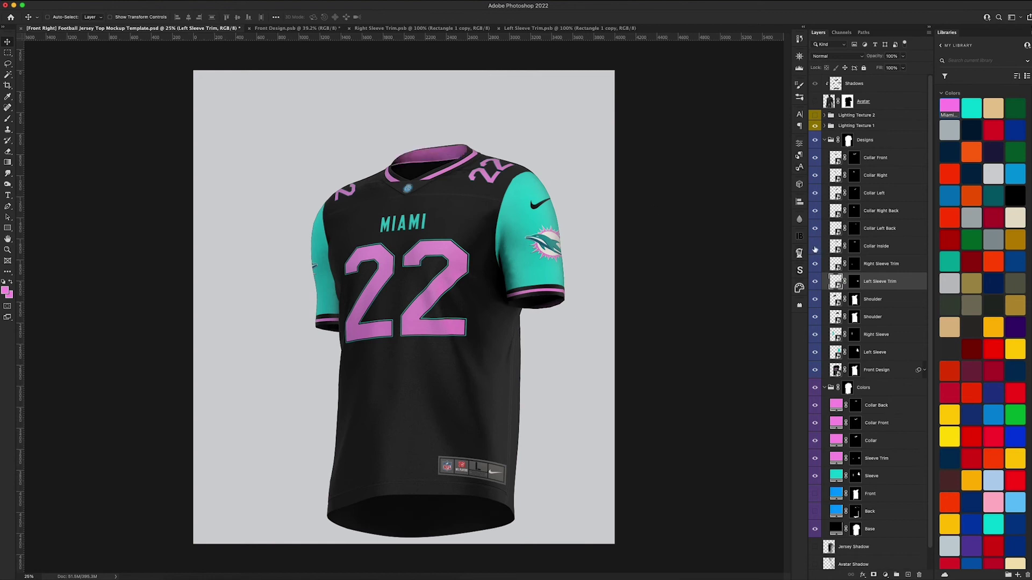
click(815, 247)
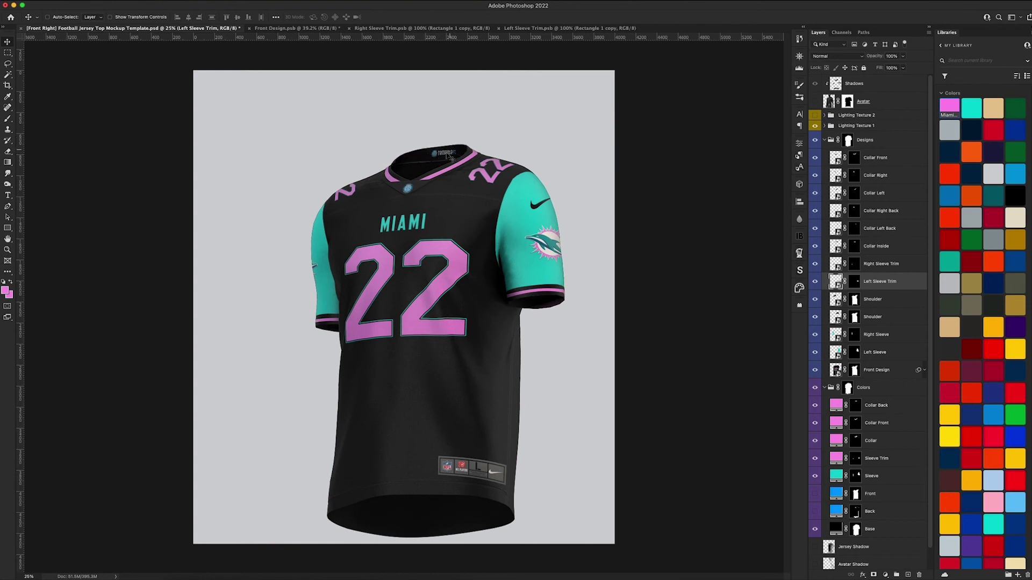
click(815, 282)
click(815, 281)
click(814, 246)
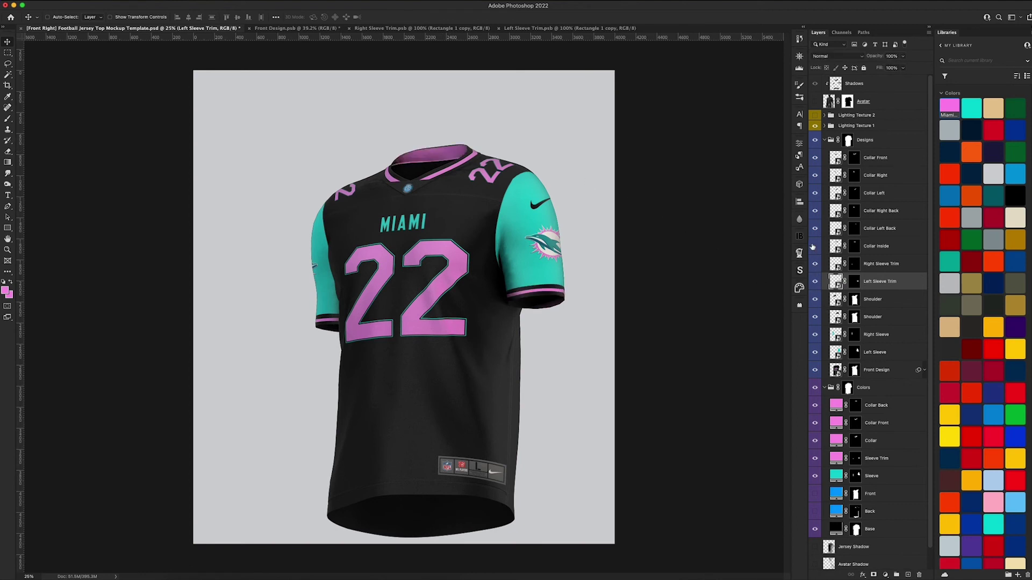
click(813, 247)
click(813, 247)
click(814, 247)
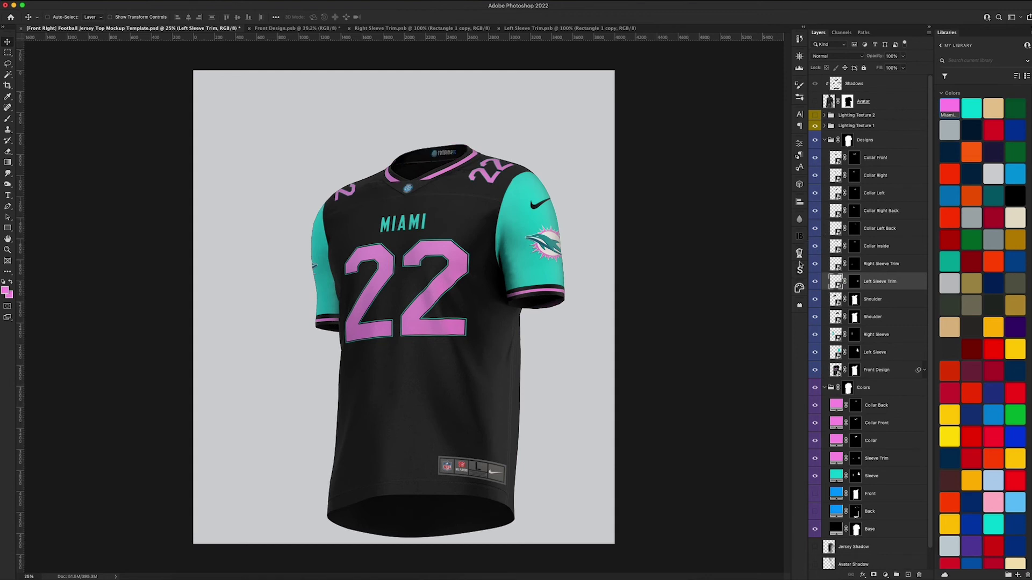
- Set the Collar colour fill to black (000000) and make the Avatar layer visible again
double_click(834, 438)
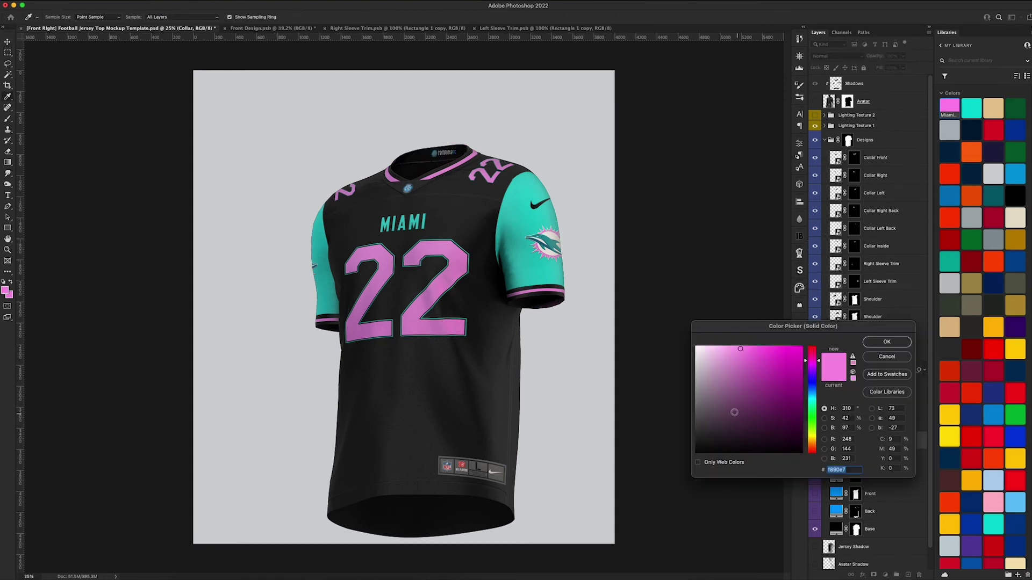
text(000000)
click(887, 341)
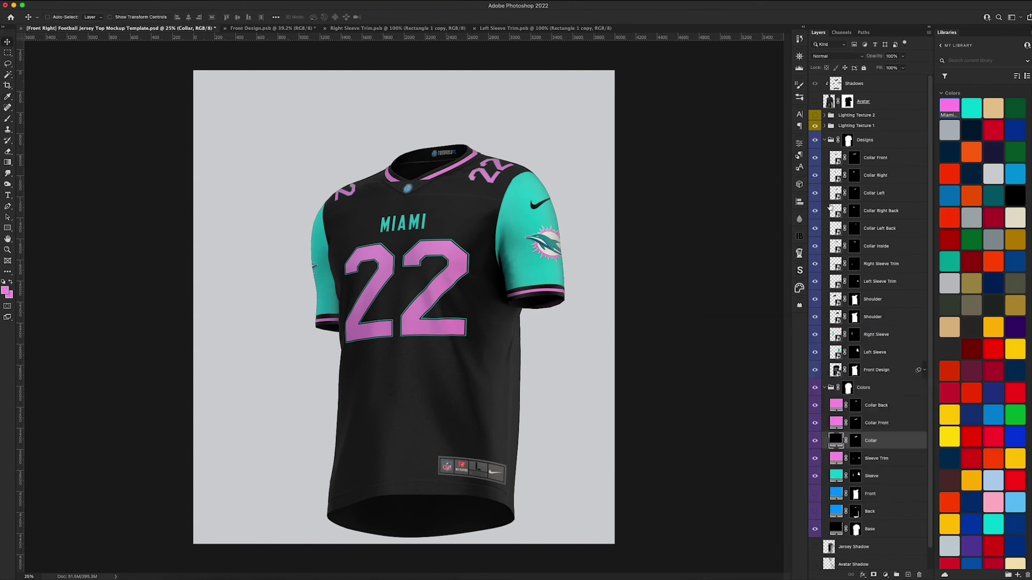
click(815, 101)
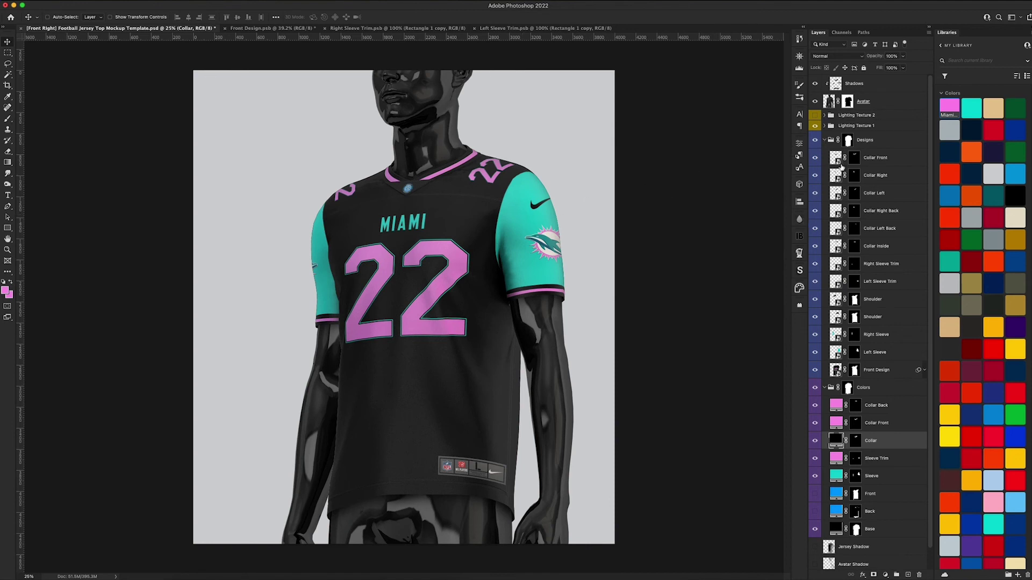
click(824, 141)
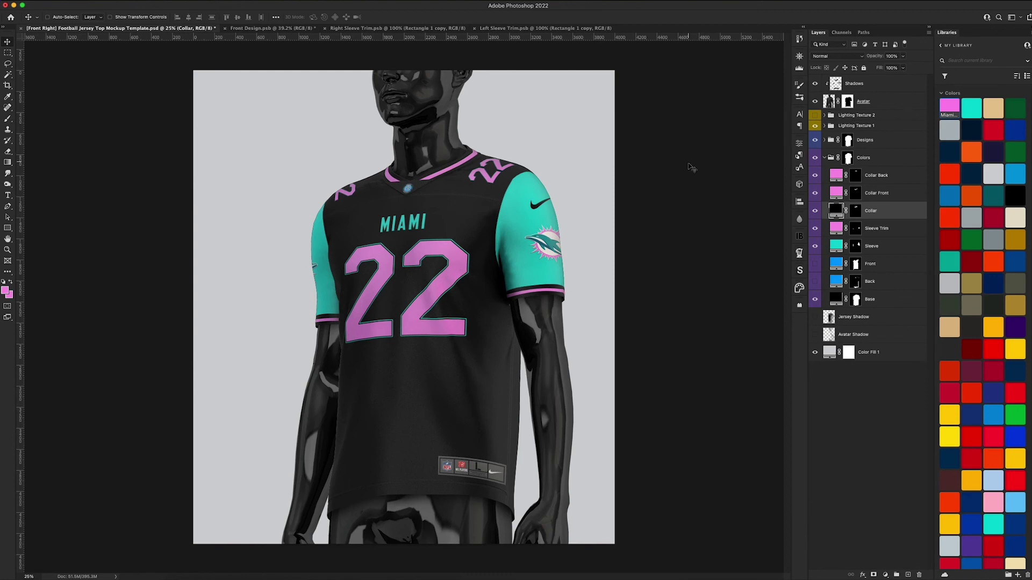
- Load the Front colour layer's mask as a selection and use it to mask the Lighting Texture 1 group
key(super+equal)
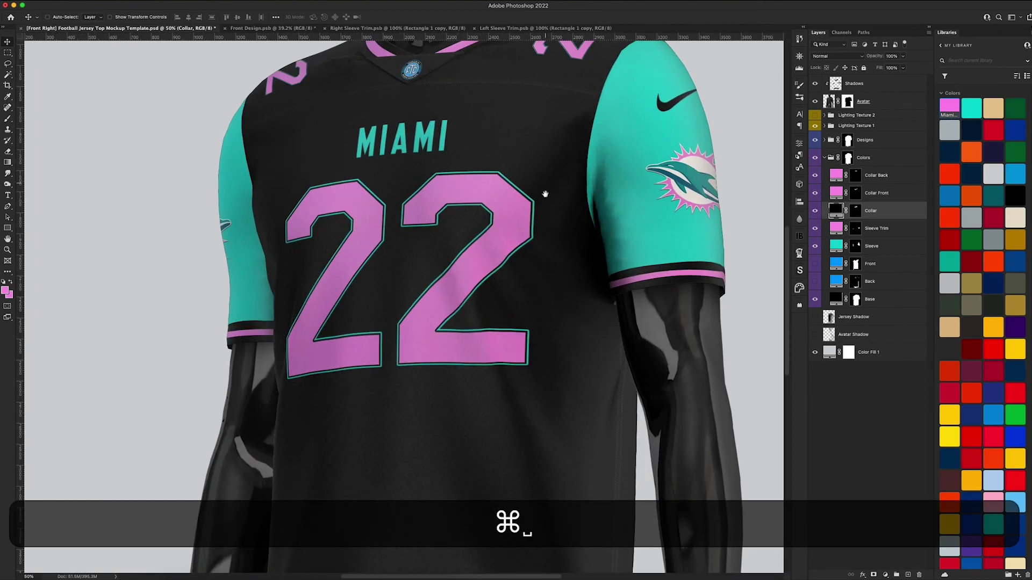
scroll(544, 196, up, 4)
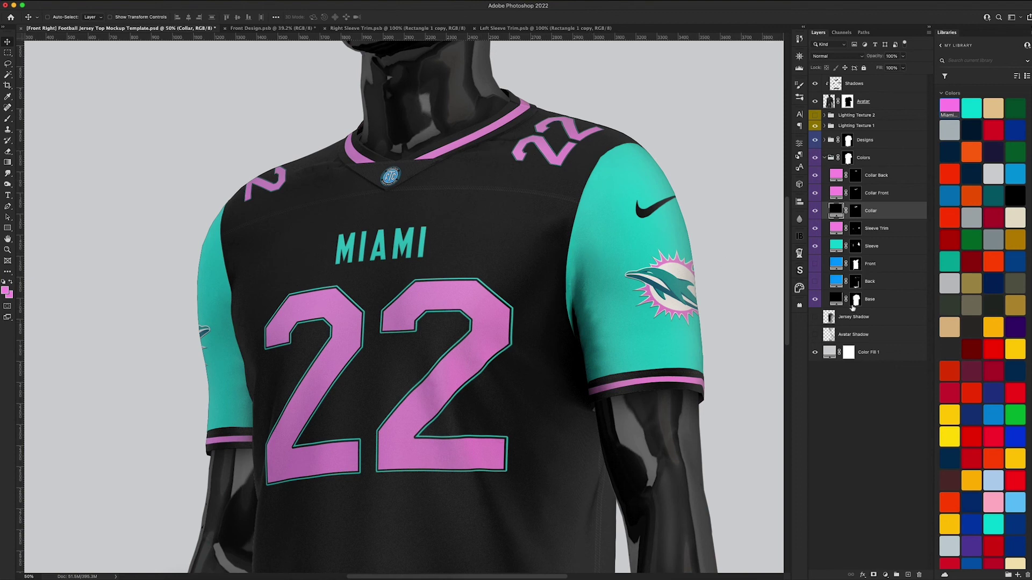
key(super)
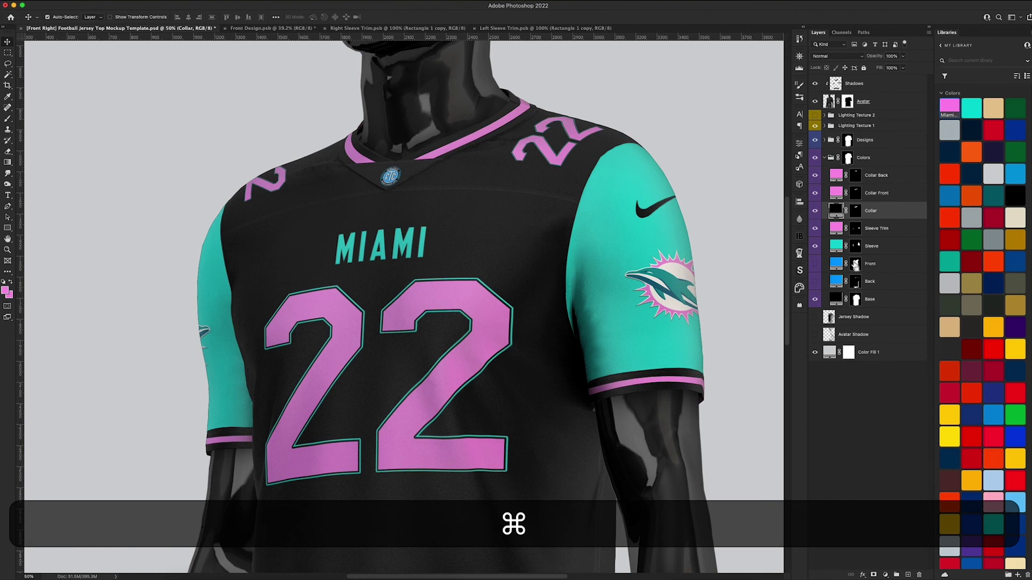
super+click(855, 265)
super+click(855, 282)
super+click(855, 272)
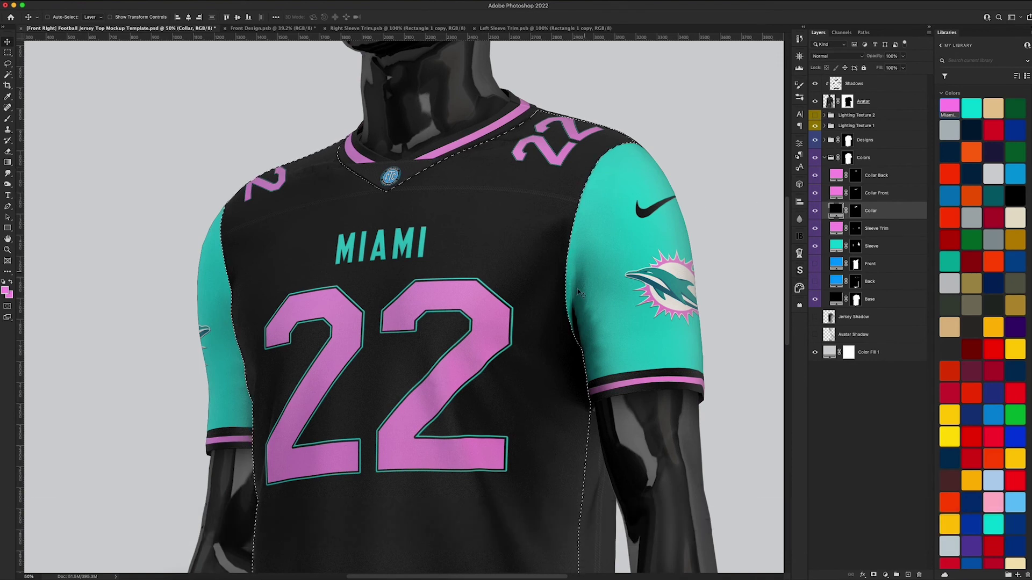
drag(555, 331, 578, 162)
scroll(580, 178, down, 4)
scroll(578, 352, up, 7)
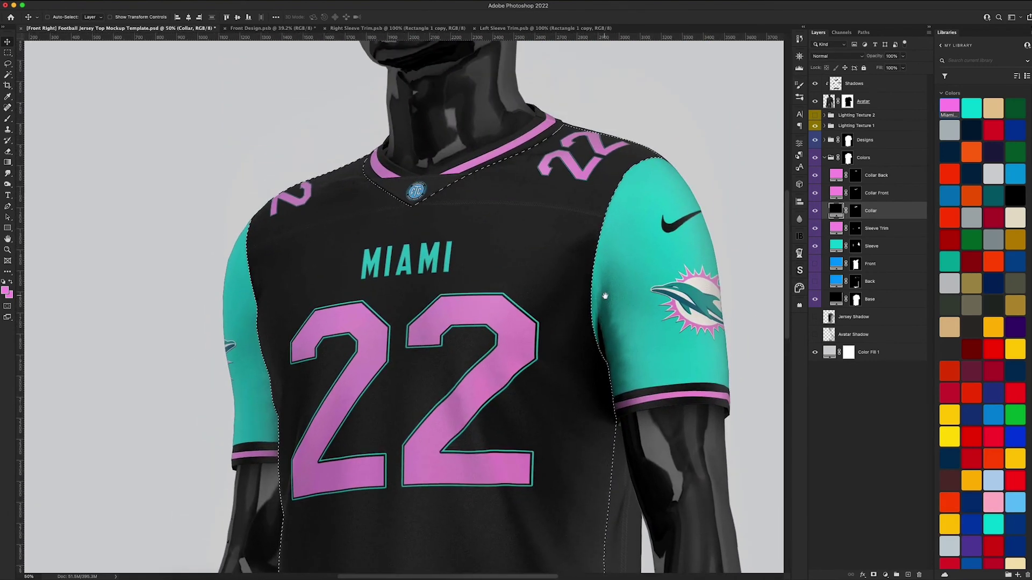
click(858, 126)
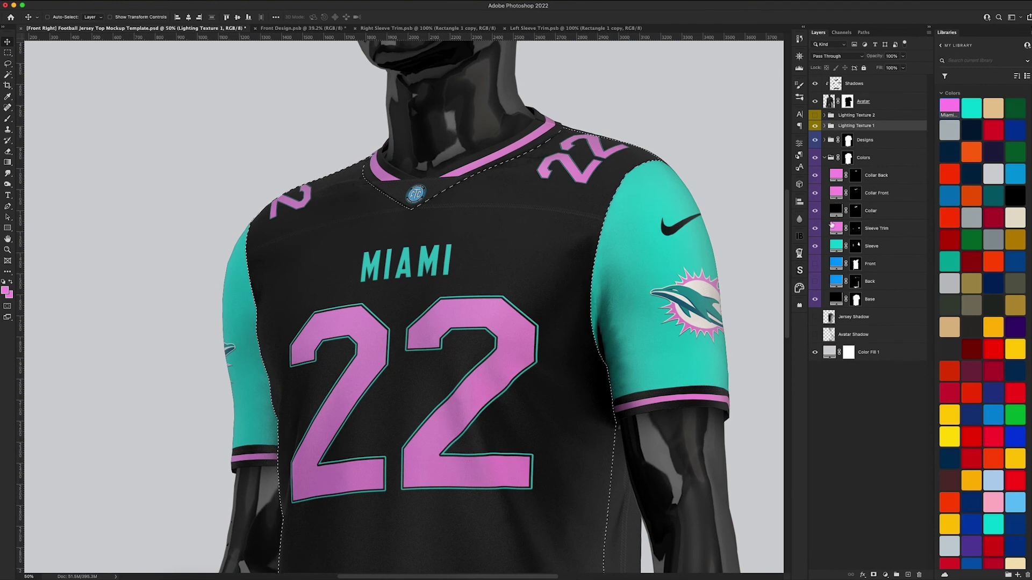
click(873, 575)
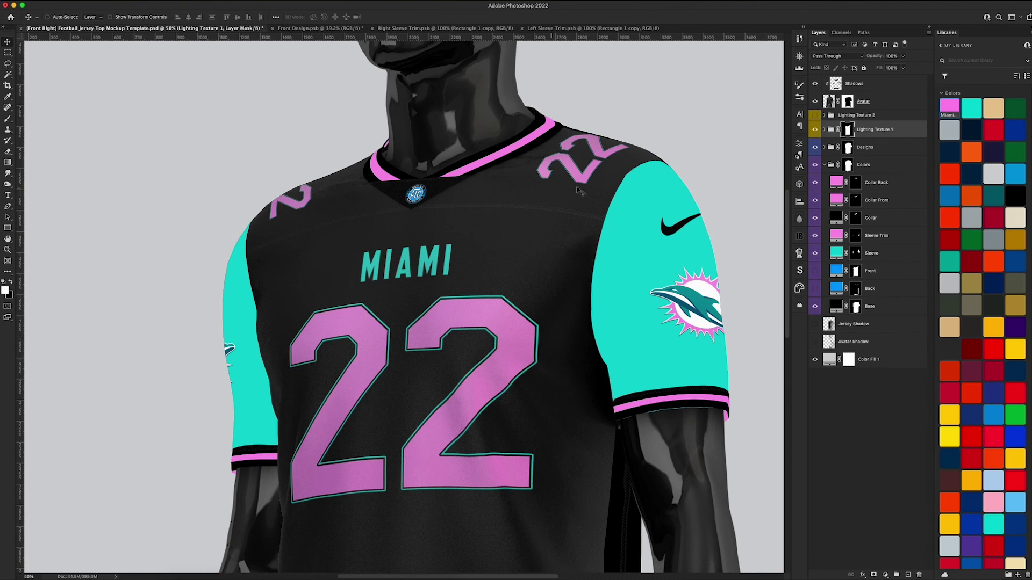
- Select the areas of both Shoulder design layers, fill them with black in the Lighting Texture 1 mask, and deselect
click(824, 148)
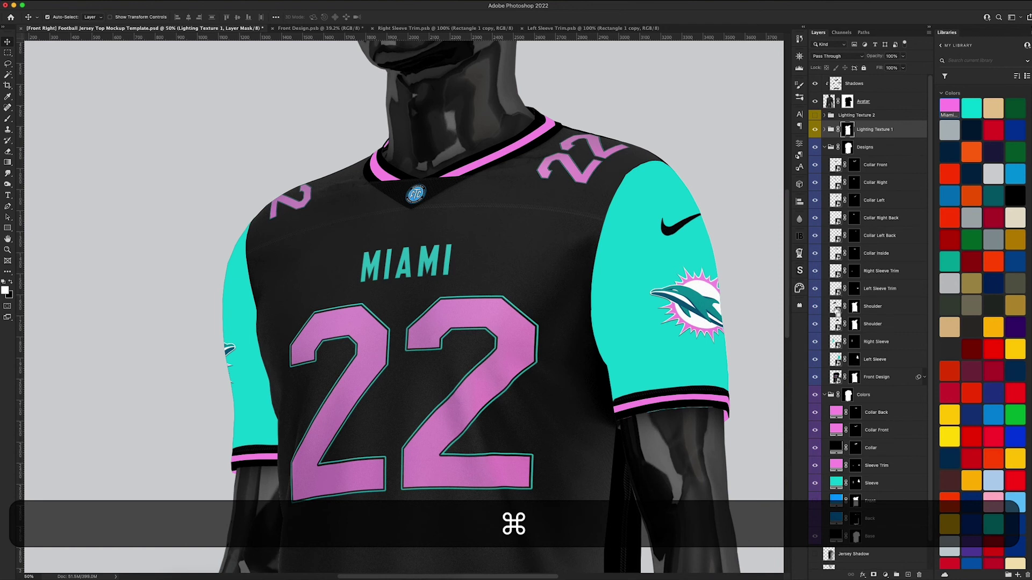
super+click(837, 309)
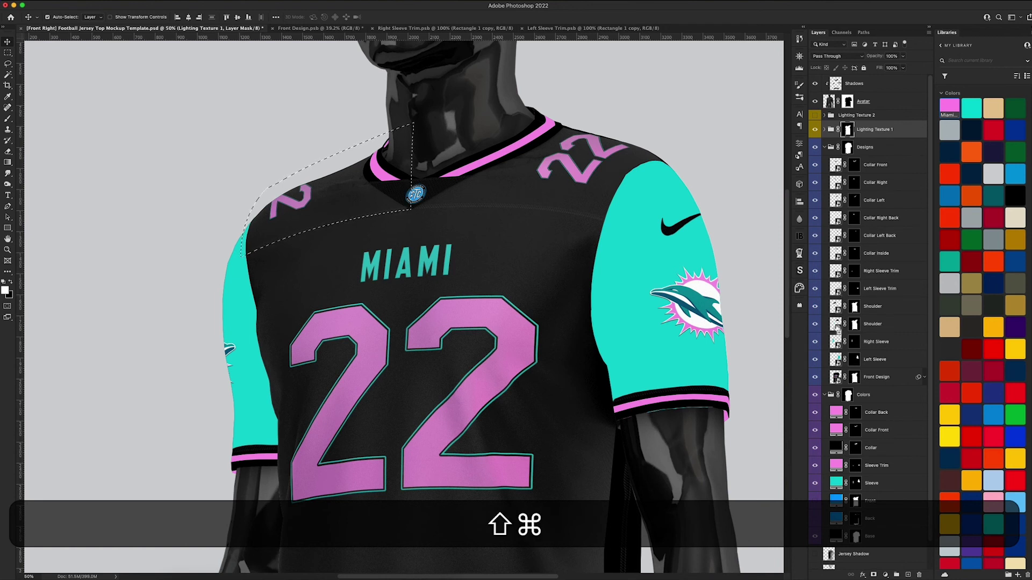
shift+super+click(837, 324)
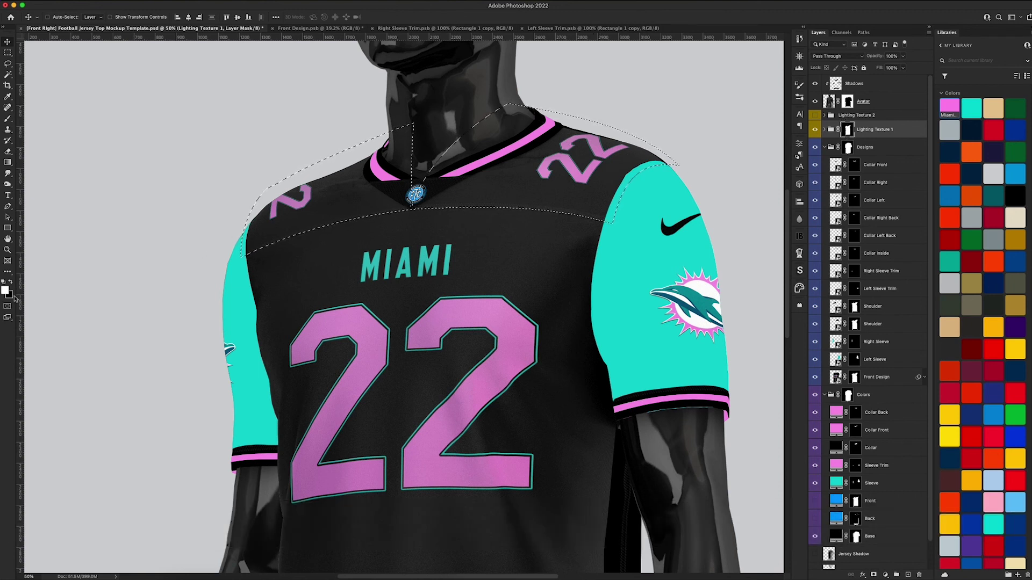
key(super+BackSpace)
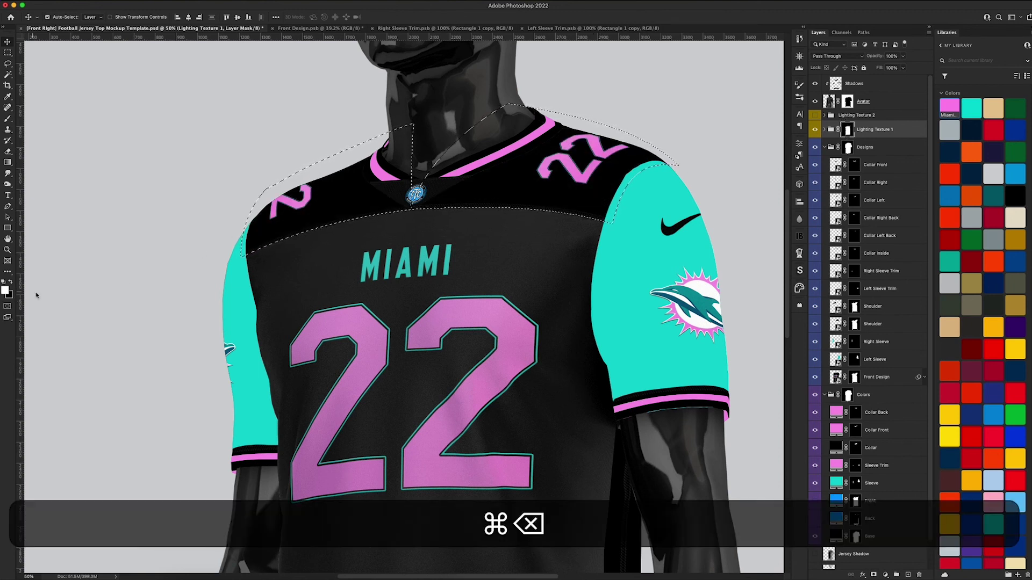
key(super+d)
- Invert the Lighting Texture 1 mask so its lighting applies to everything except the front panel
scroll(396, 329, down, 5)
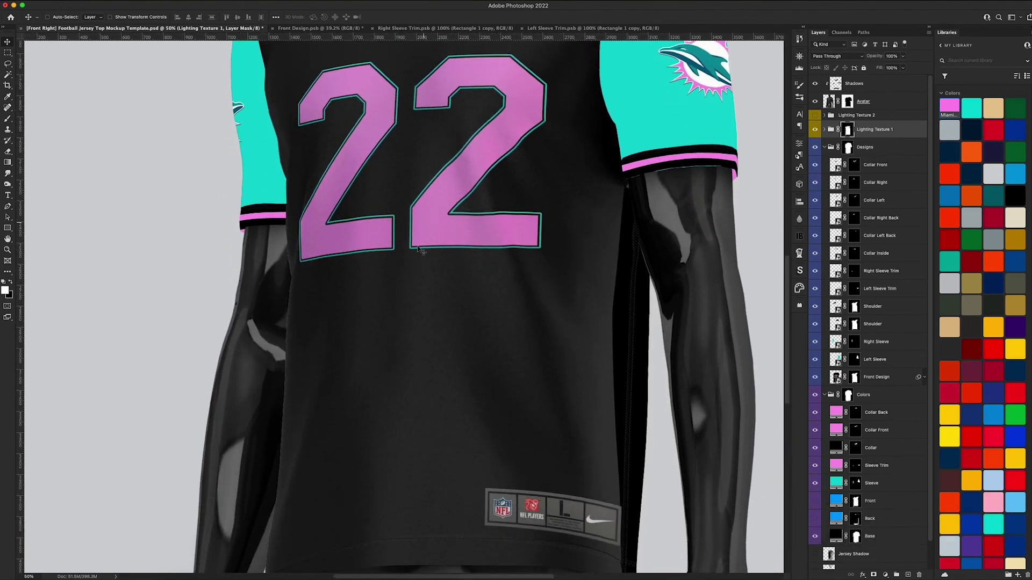
key(space)
drag(572, 251, 559, 411)
drag(568, 196, 563, 270)
key(super+i)
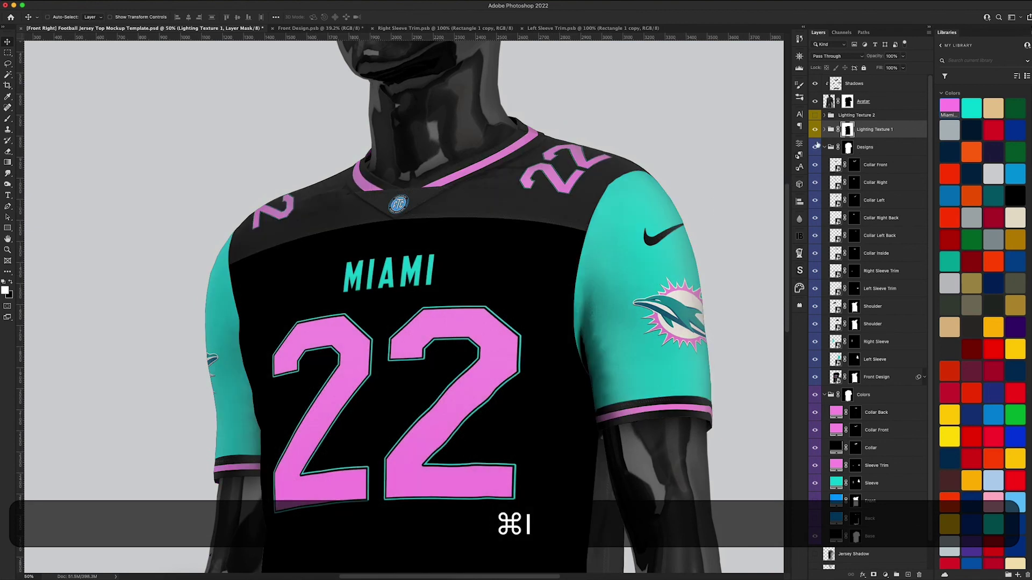
- Show the Lighting Texture 2 group, mask it with the inverse of the Lighting Texture 1 mask, and inspect the fabric around the collar
super+click(847, 131)
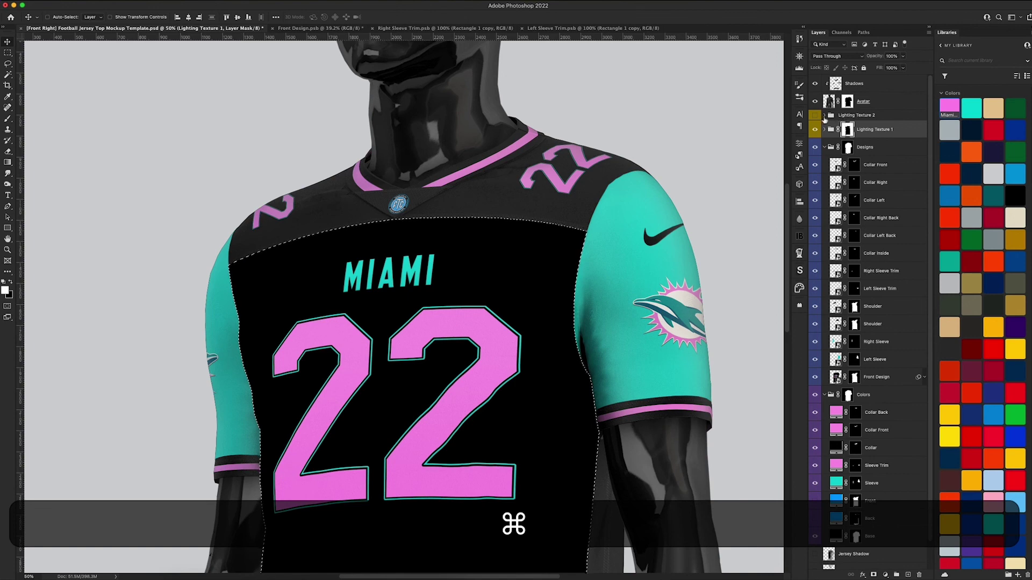
click(839, 115)
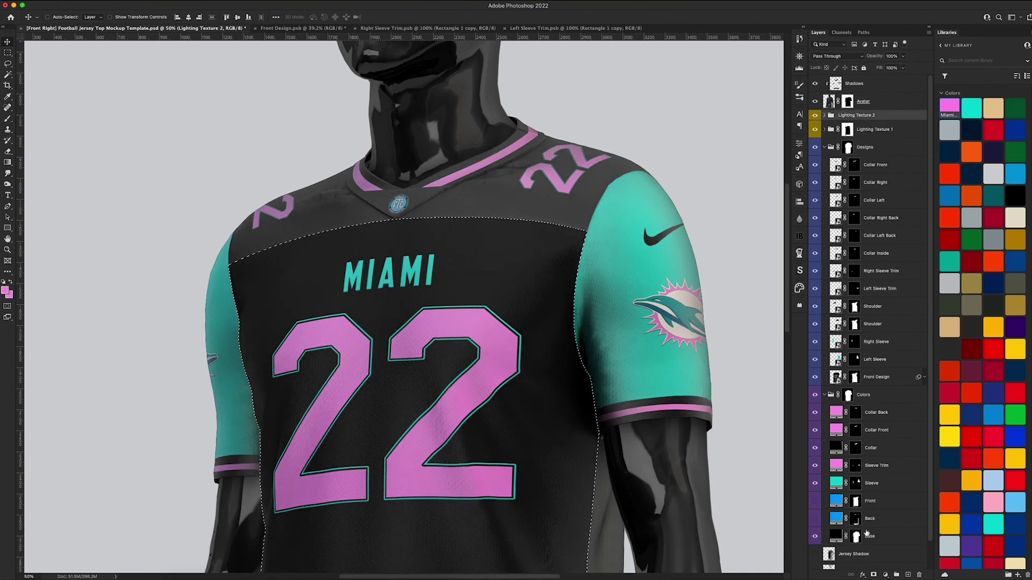
click(874, 574)
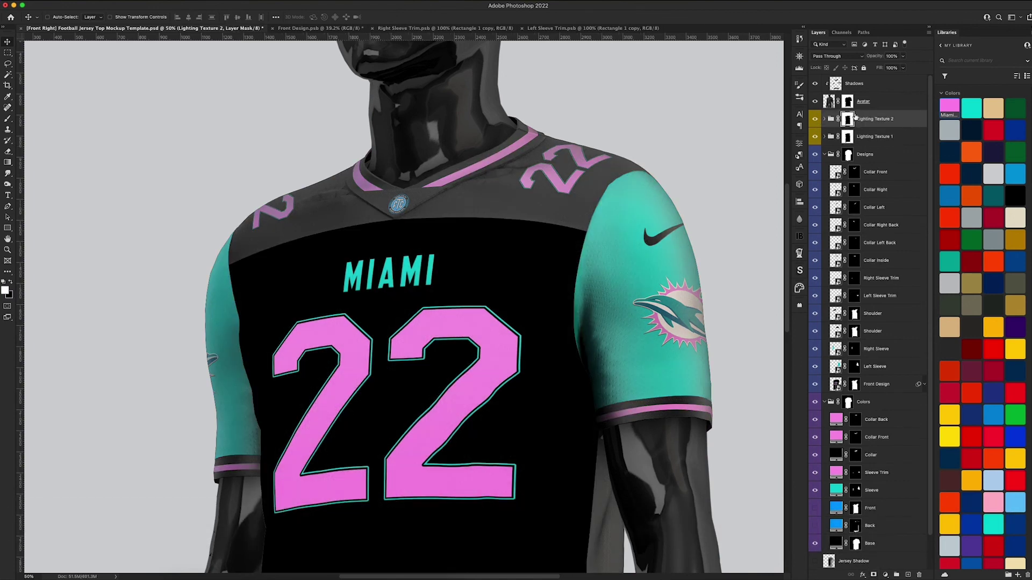
key(super+i)
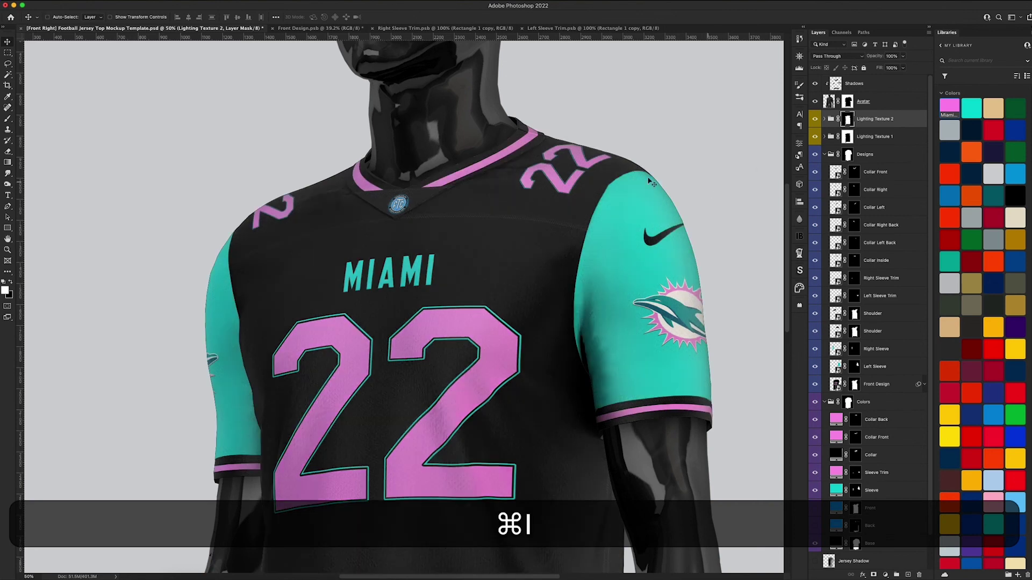
key(super+equal)
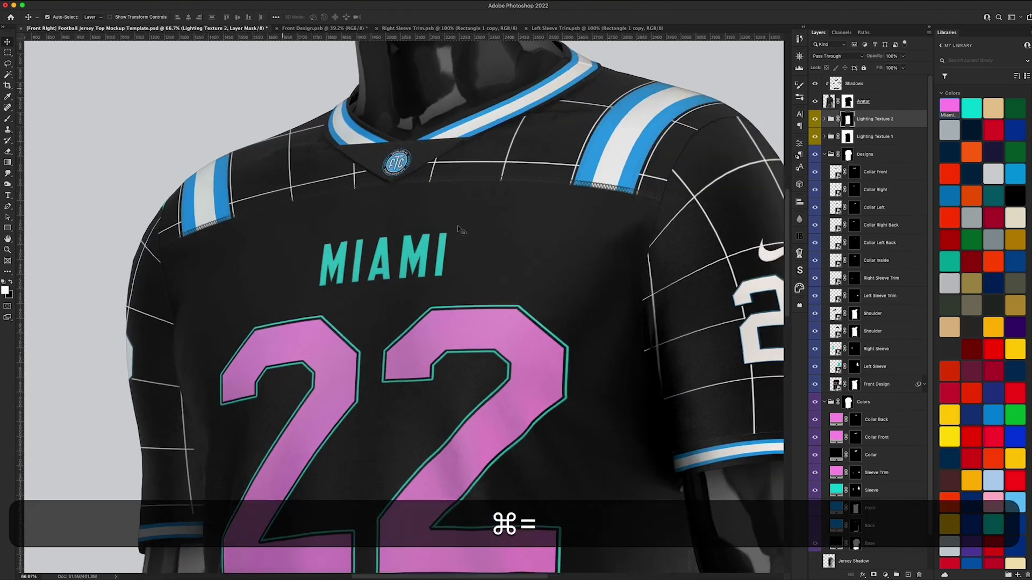
key(super+equal)
key(super+equal)
scroll(417, 349, up, 5)
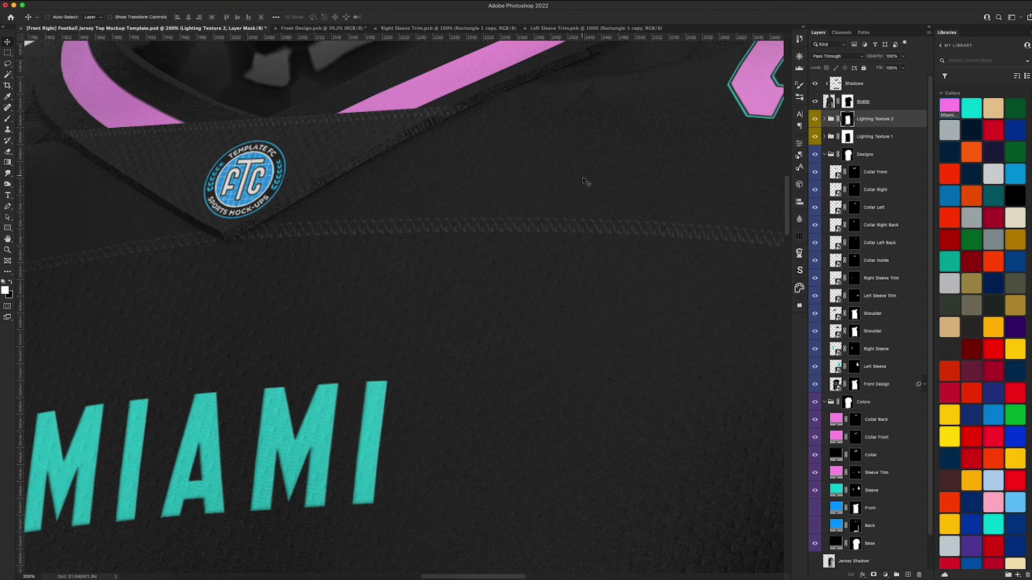
key(super+minus)
key(super+0)
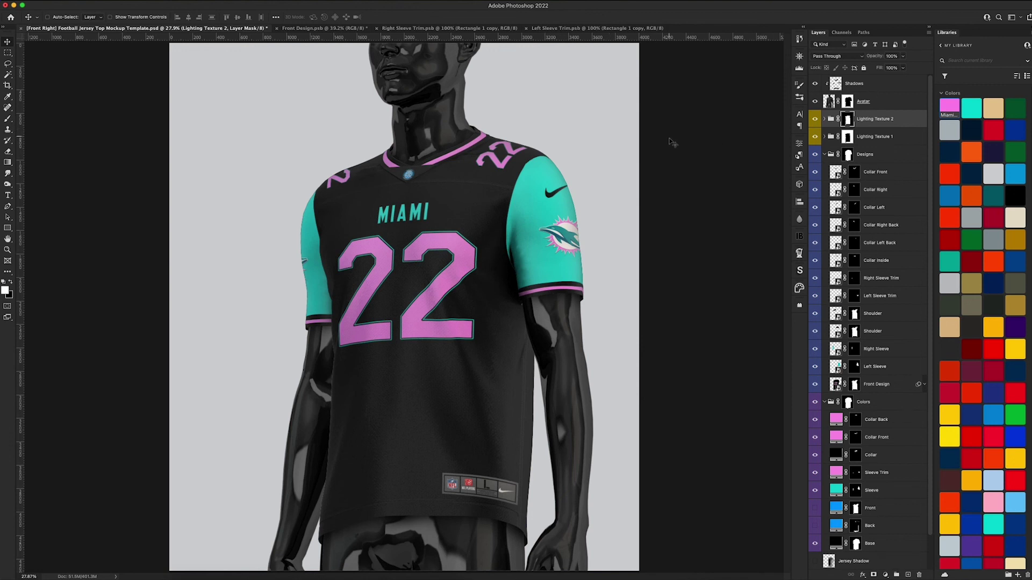
- Add a Levels adjustment above the Shadows layer with black input 7 and white input 235
click(871, 87)
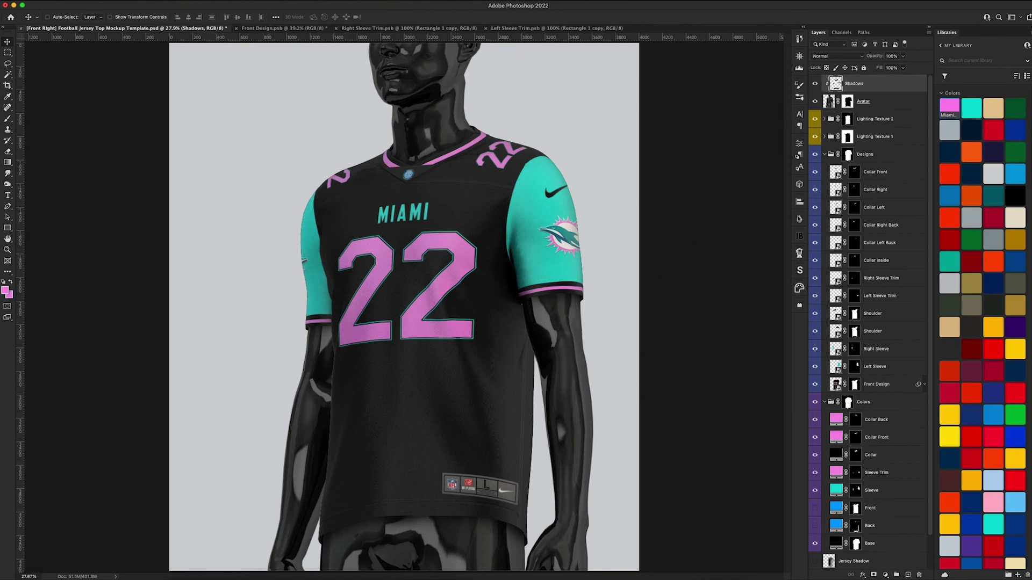
click(885, 575)
click(914, 424)
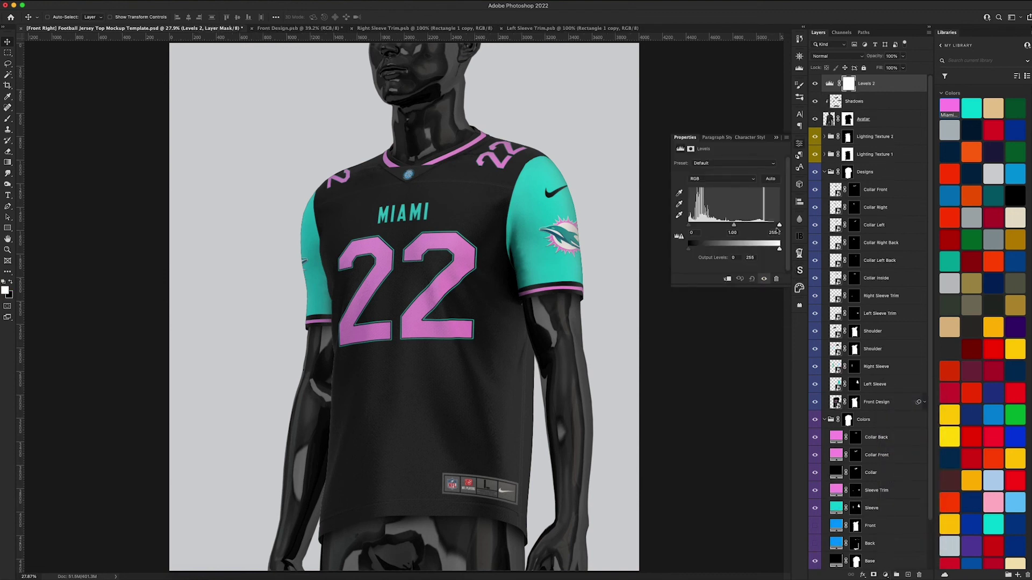
drag(779, 226, 770, 227)
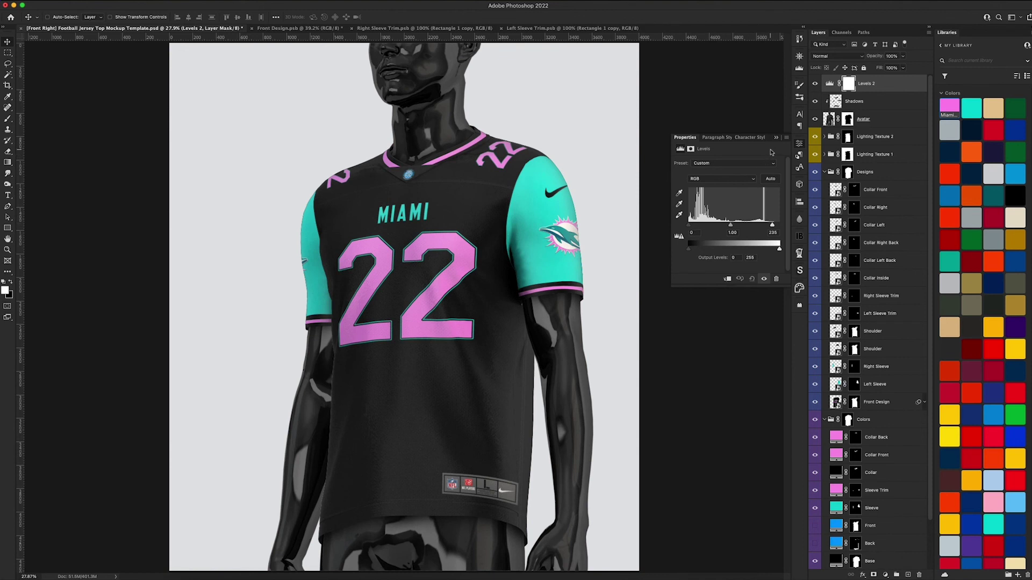
drag(690, 226, 692, 230)
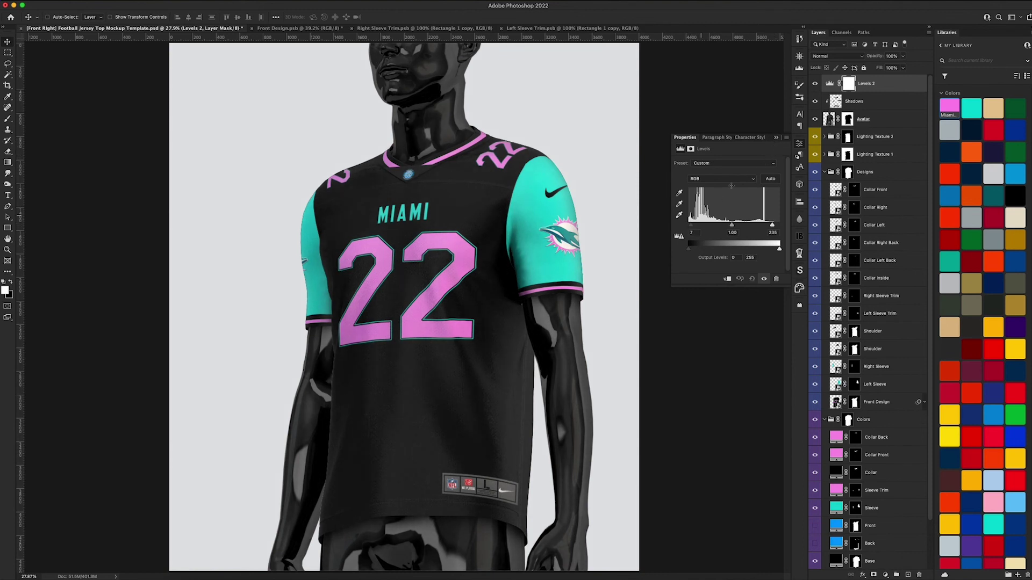
click(776, 138)
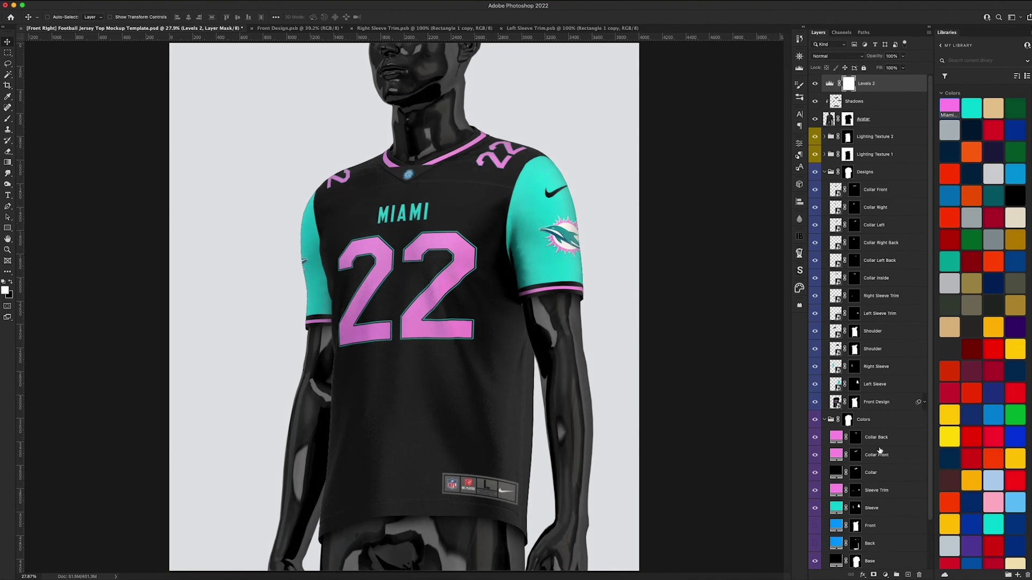
- Add a Vibrance adjustment above the Levels layer with vibrance +24 and slightly raised saturation
click(885, 574)
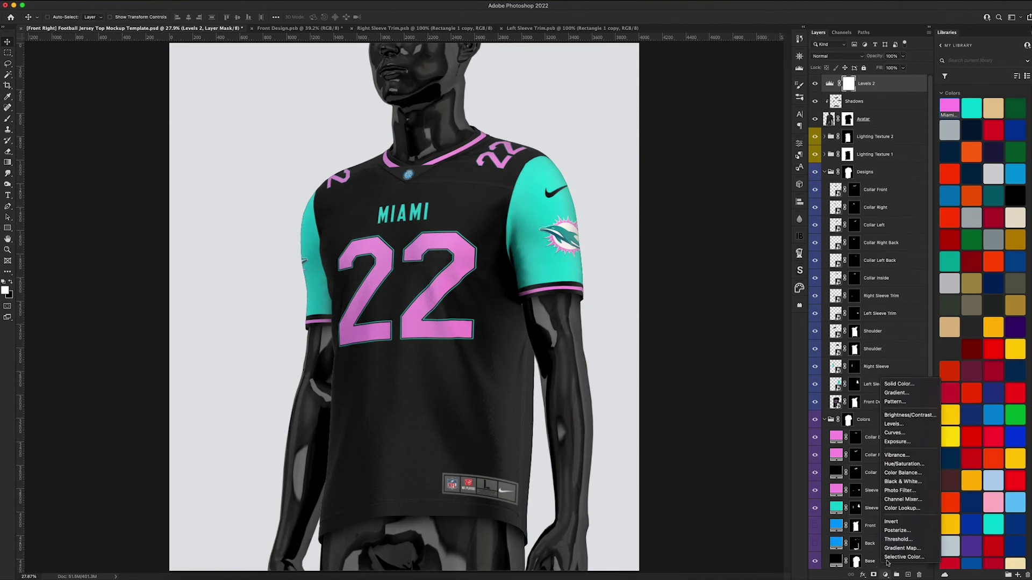
click(895, 455)
drag(727, 171, 739, 171)
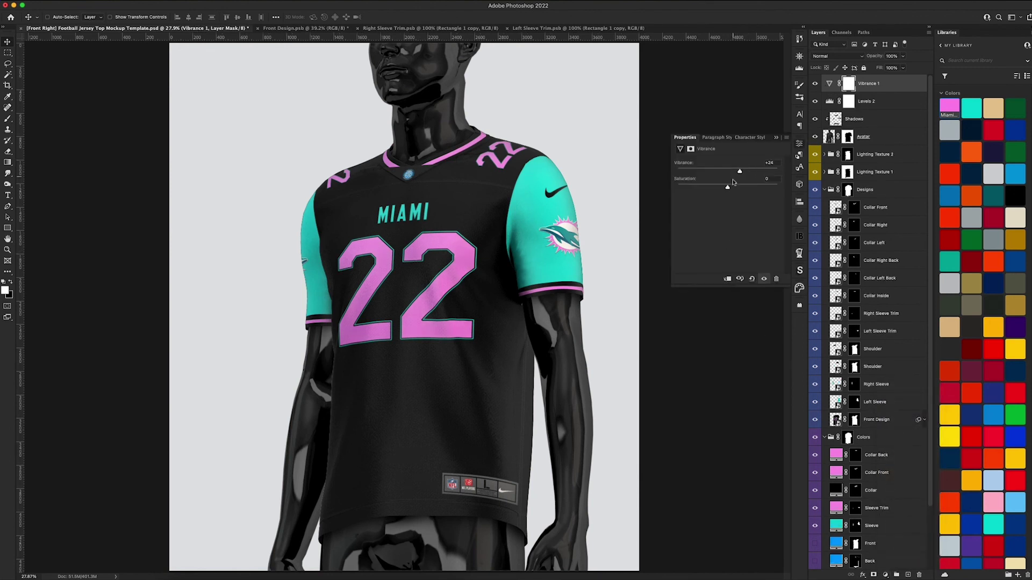
click(735, 187)
click(780, 135)
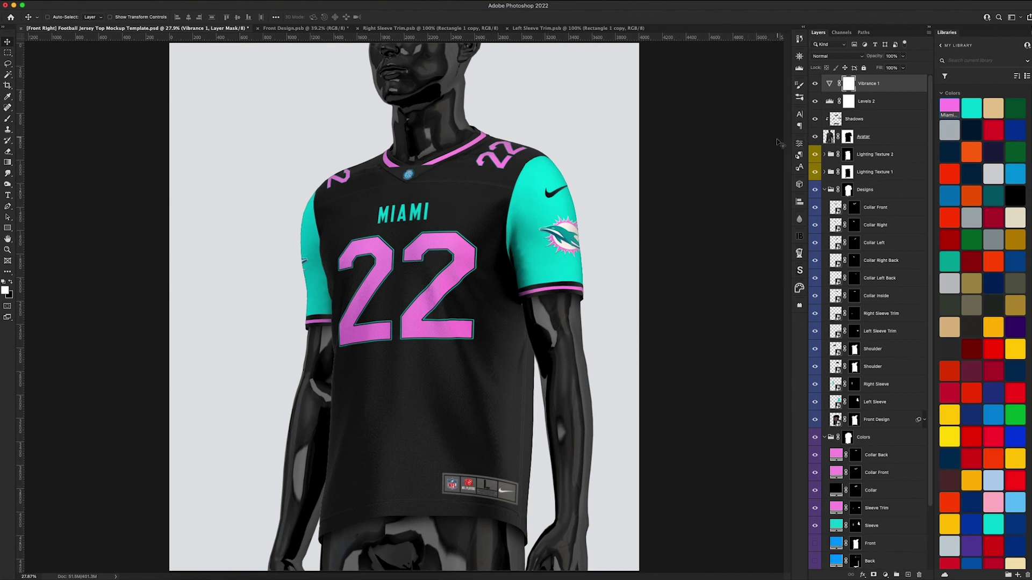
- Recolour the Color Fill 1 background to a near-black grey and show the Jersey Shadow and Avatar Shadow layers
key(super+minus)
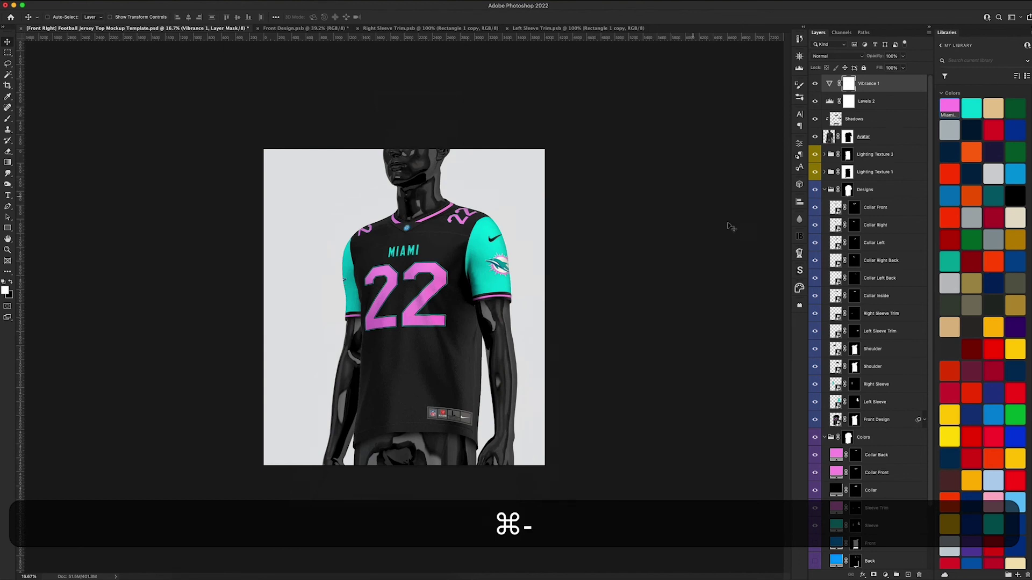
click(825, 190)
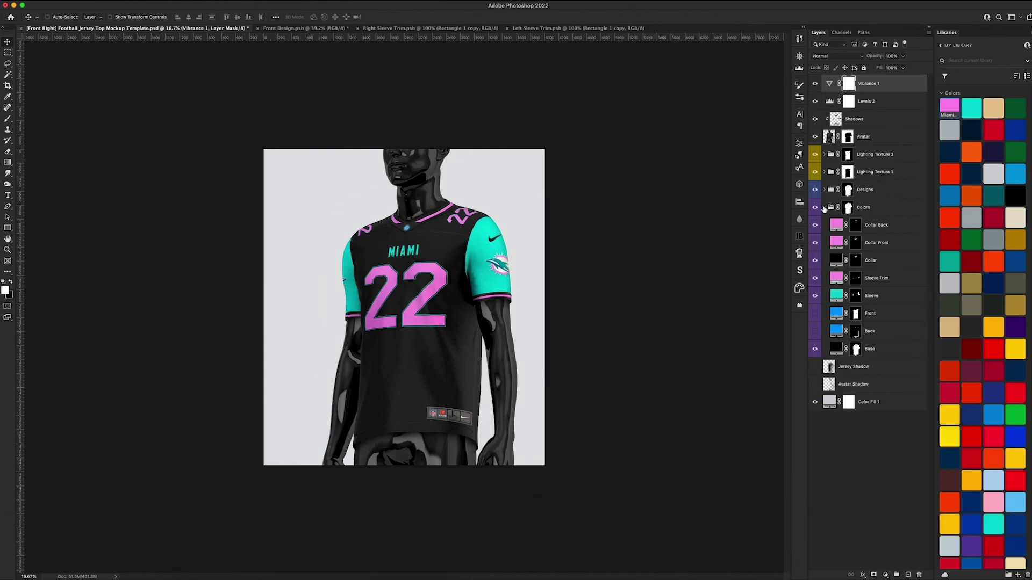
click(824, 207)
double_click(828, 261)
click(664, 443)
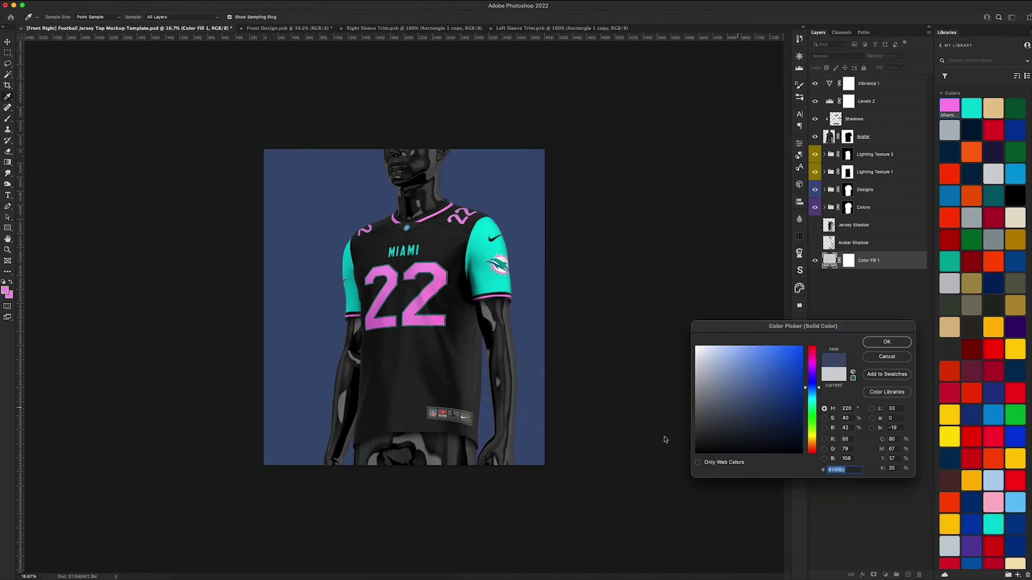
click(878, 346)
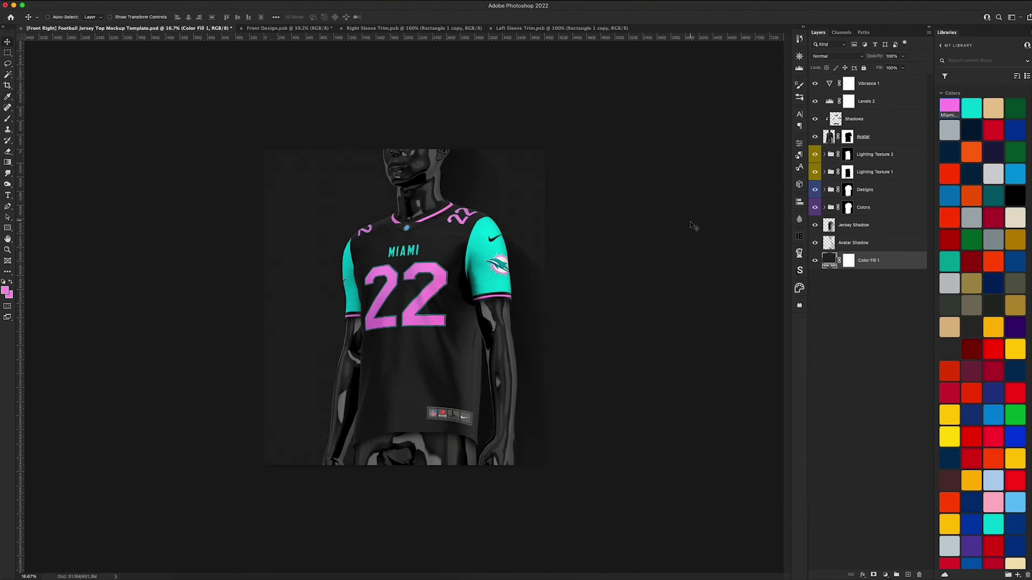